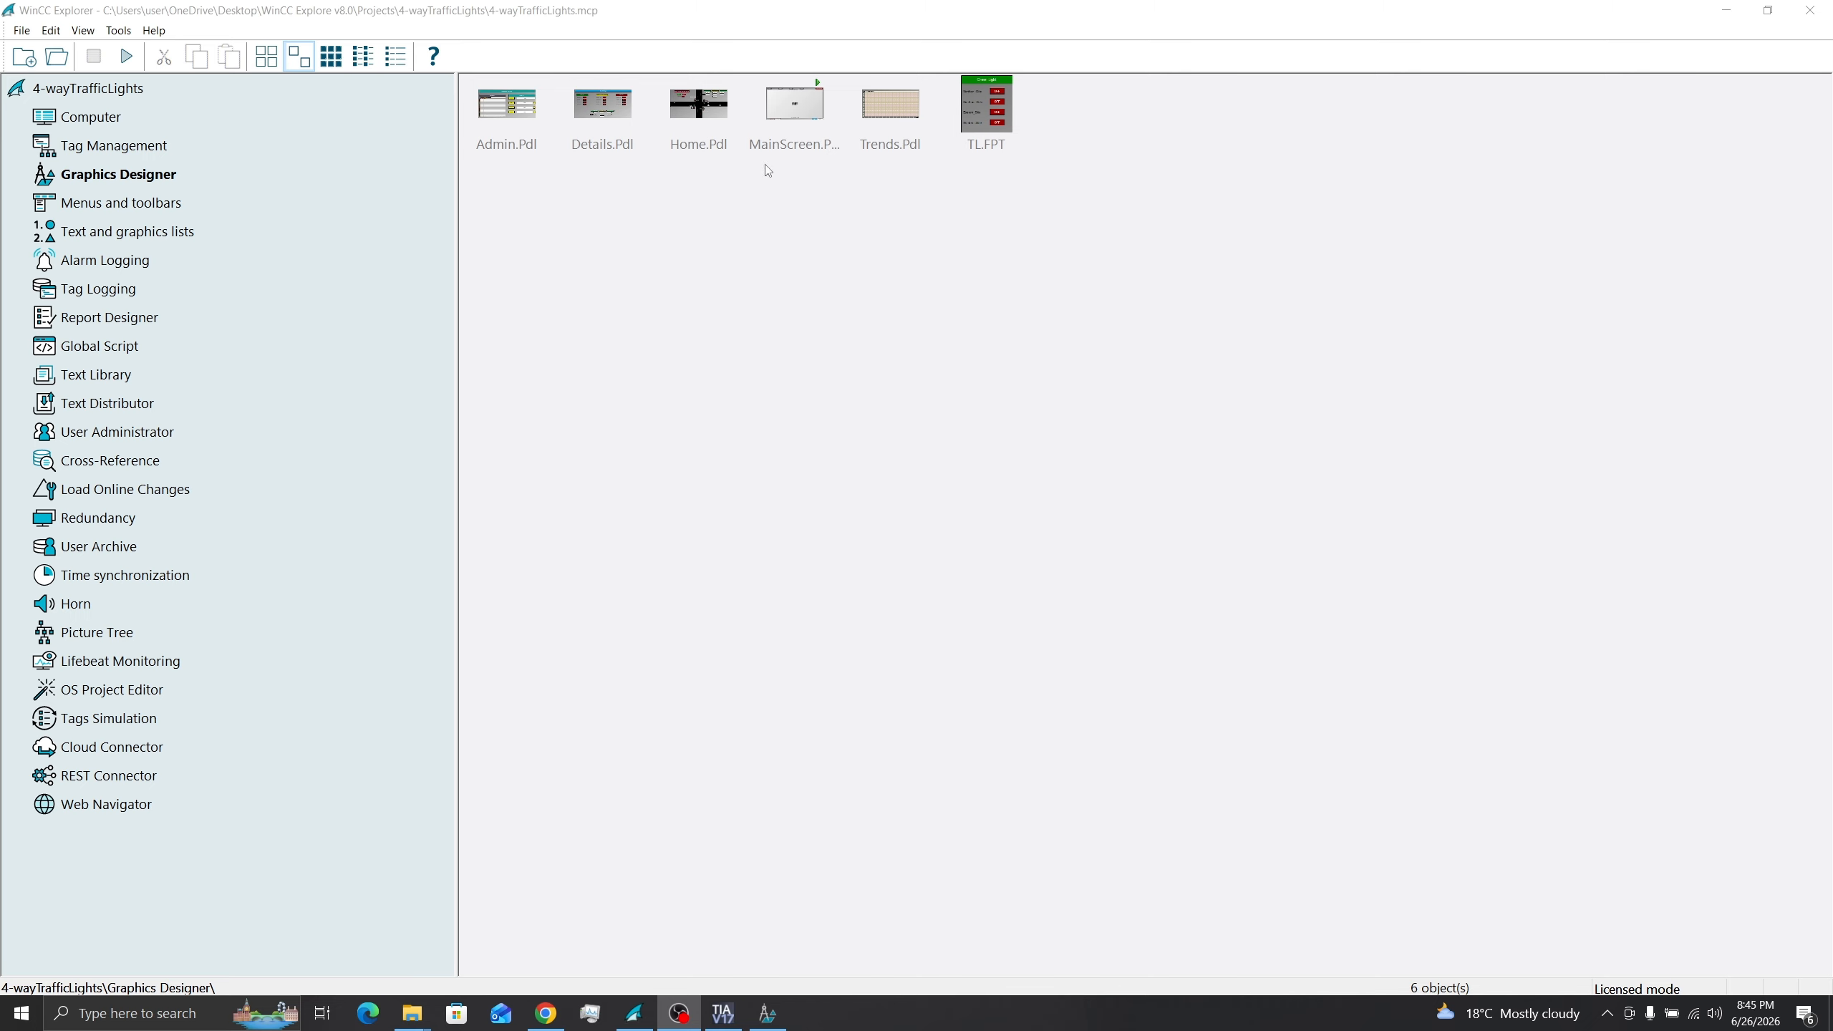
Open the Trends.Pdl picture and browse the server's Archives for tags available to the trend control's Trend 1.
double_click(900, 113)
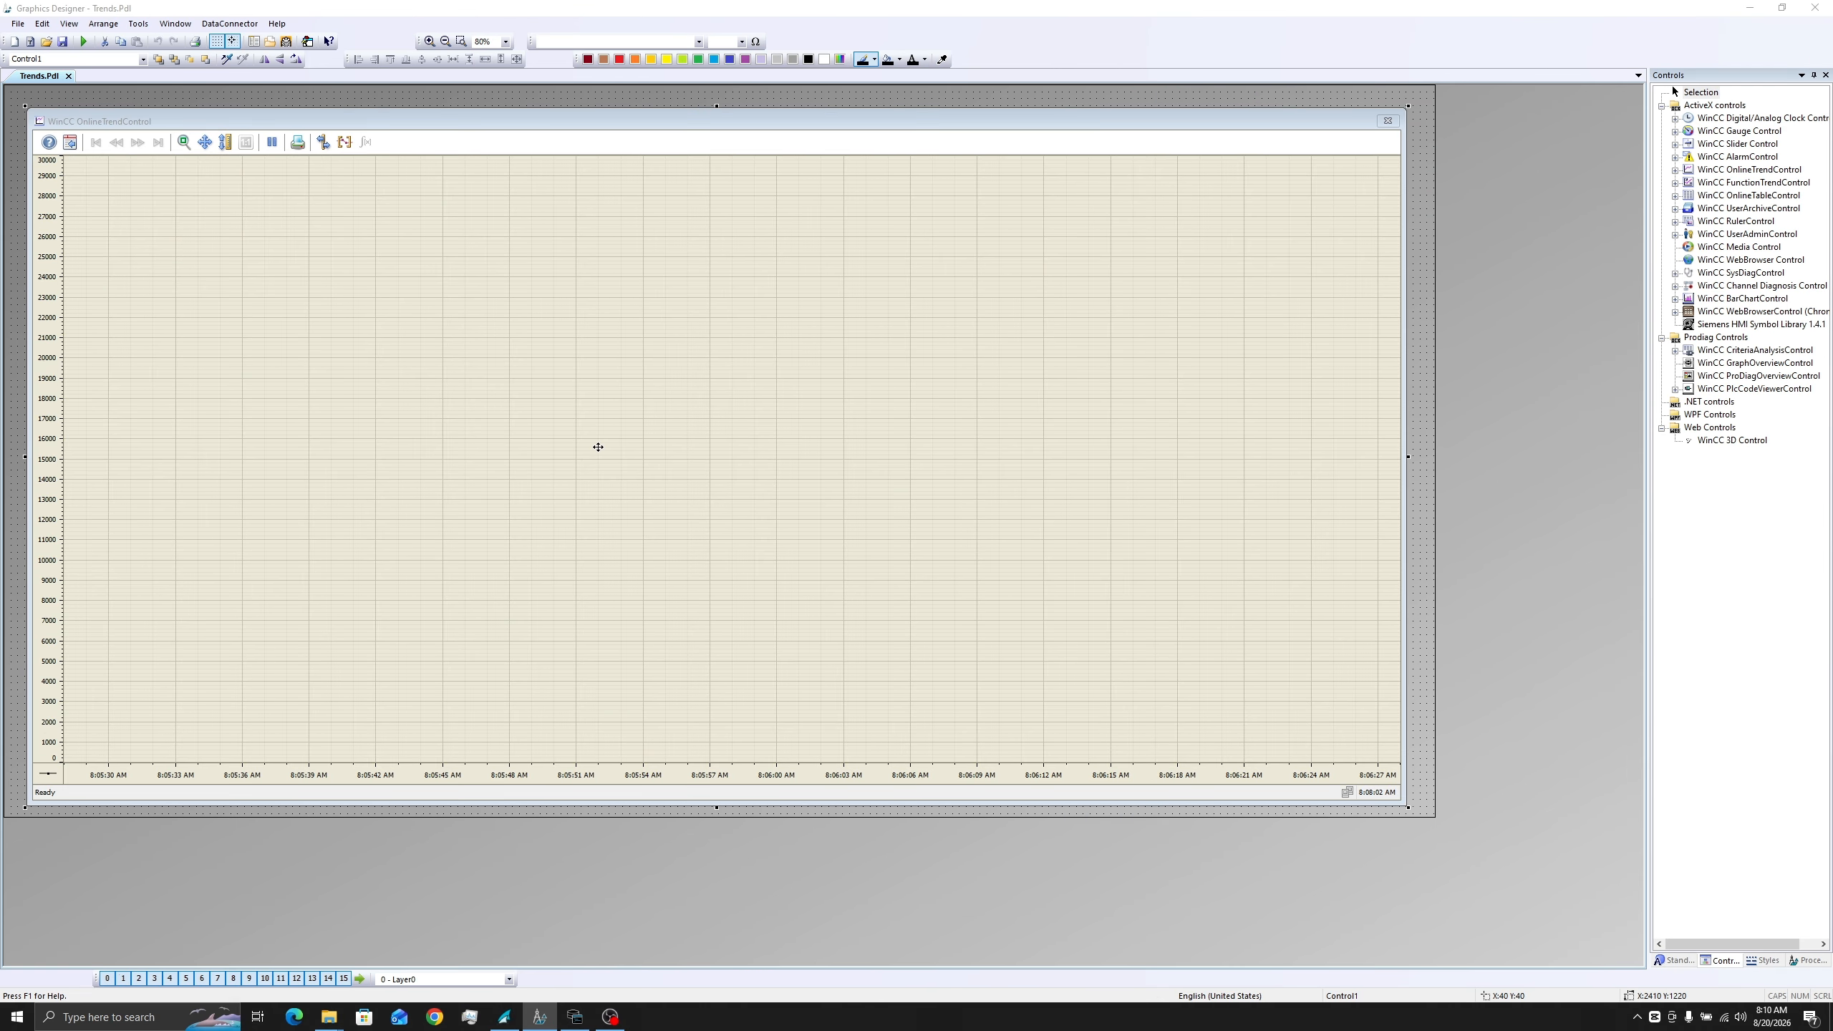
double_click(599, 447)
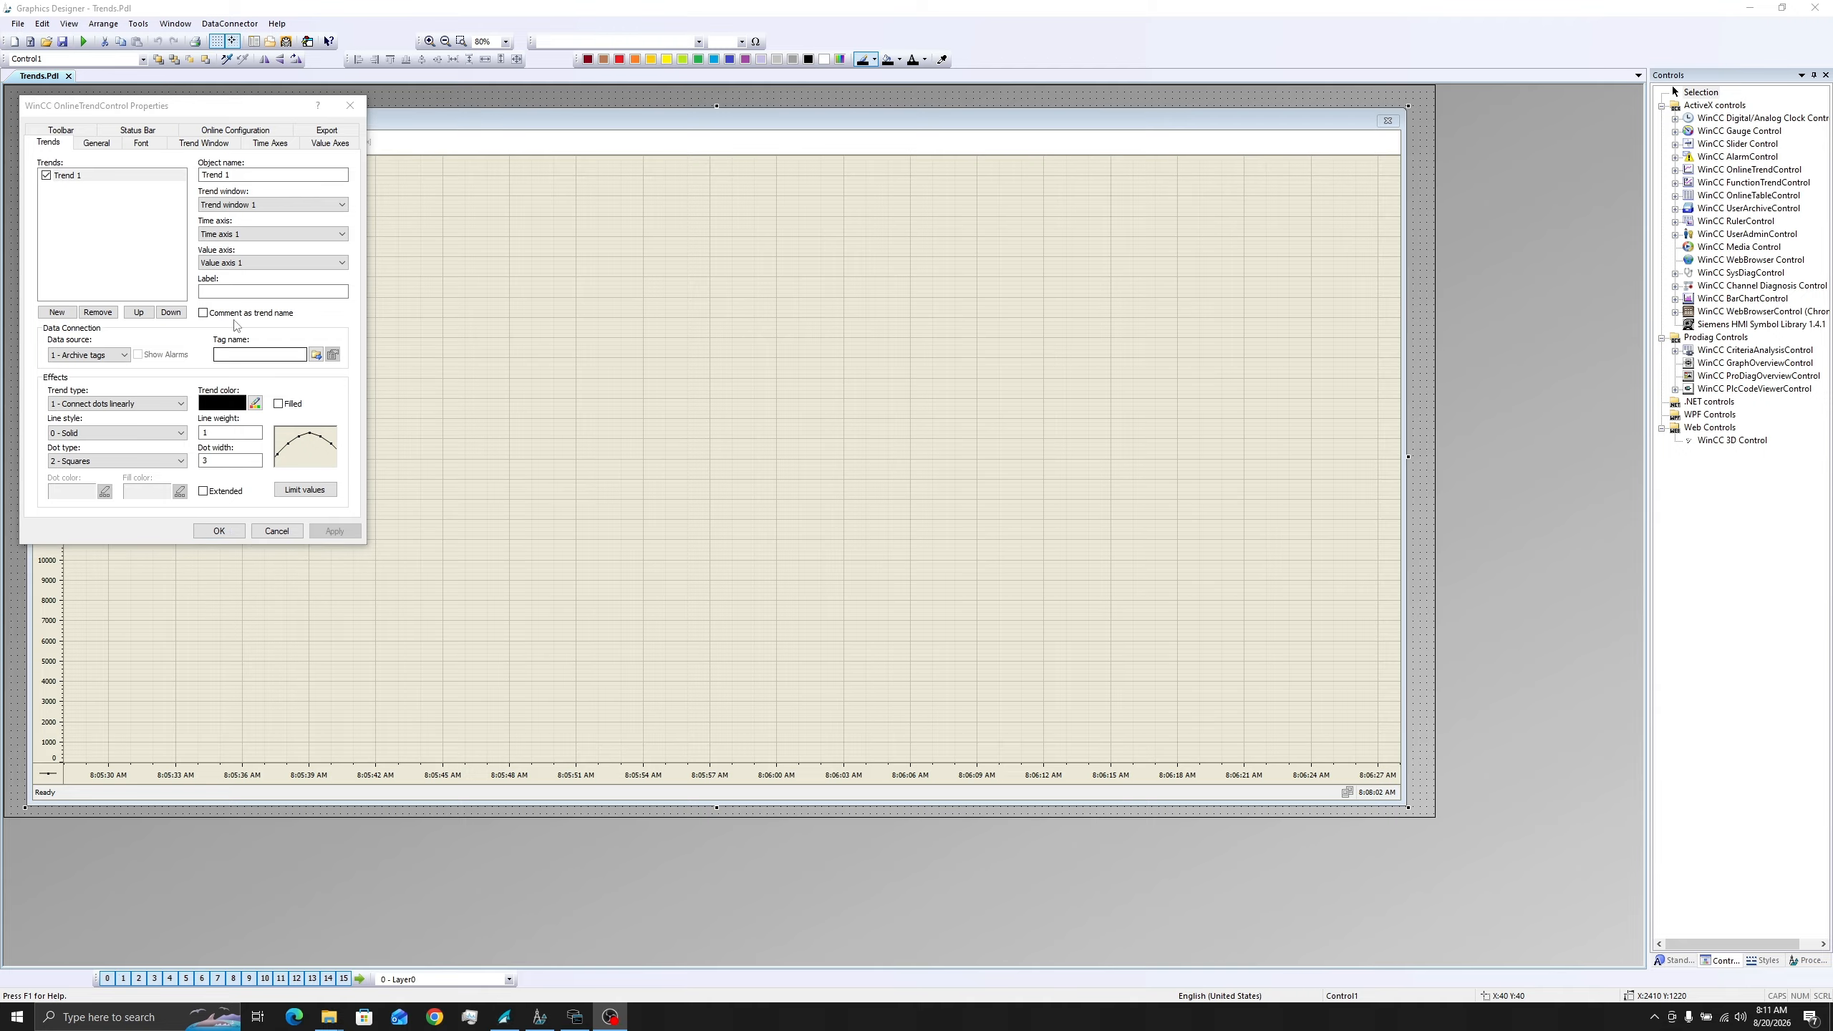
click(65, 176)
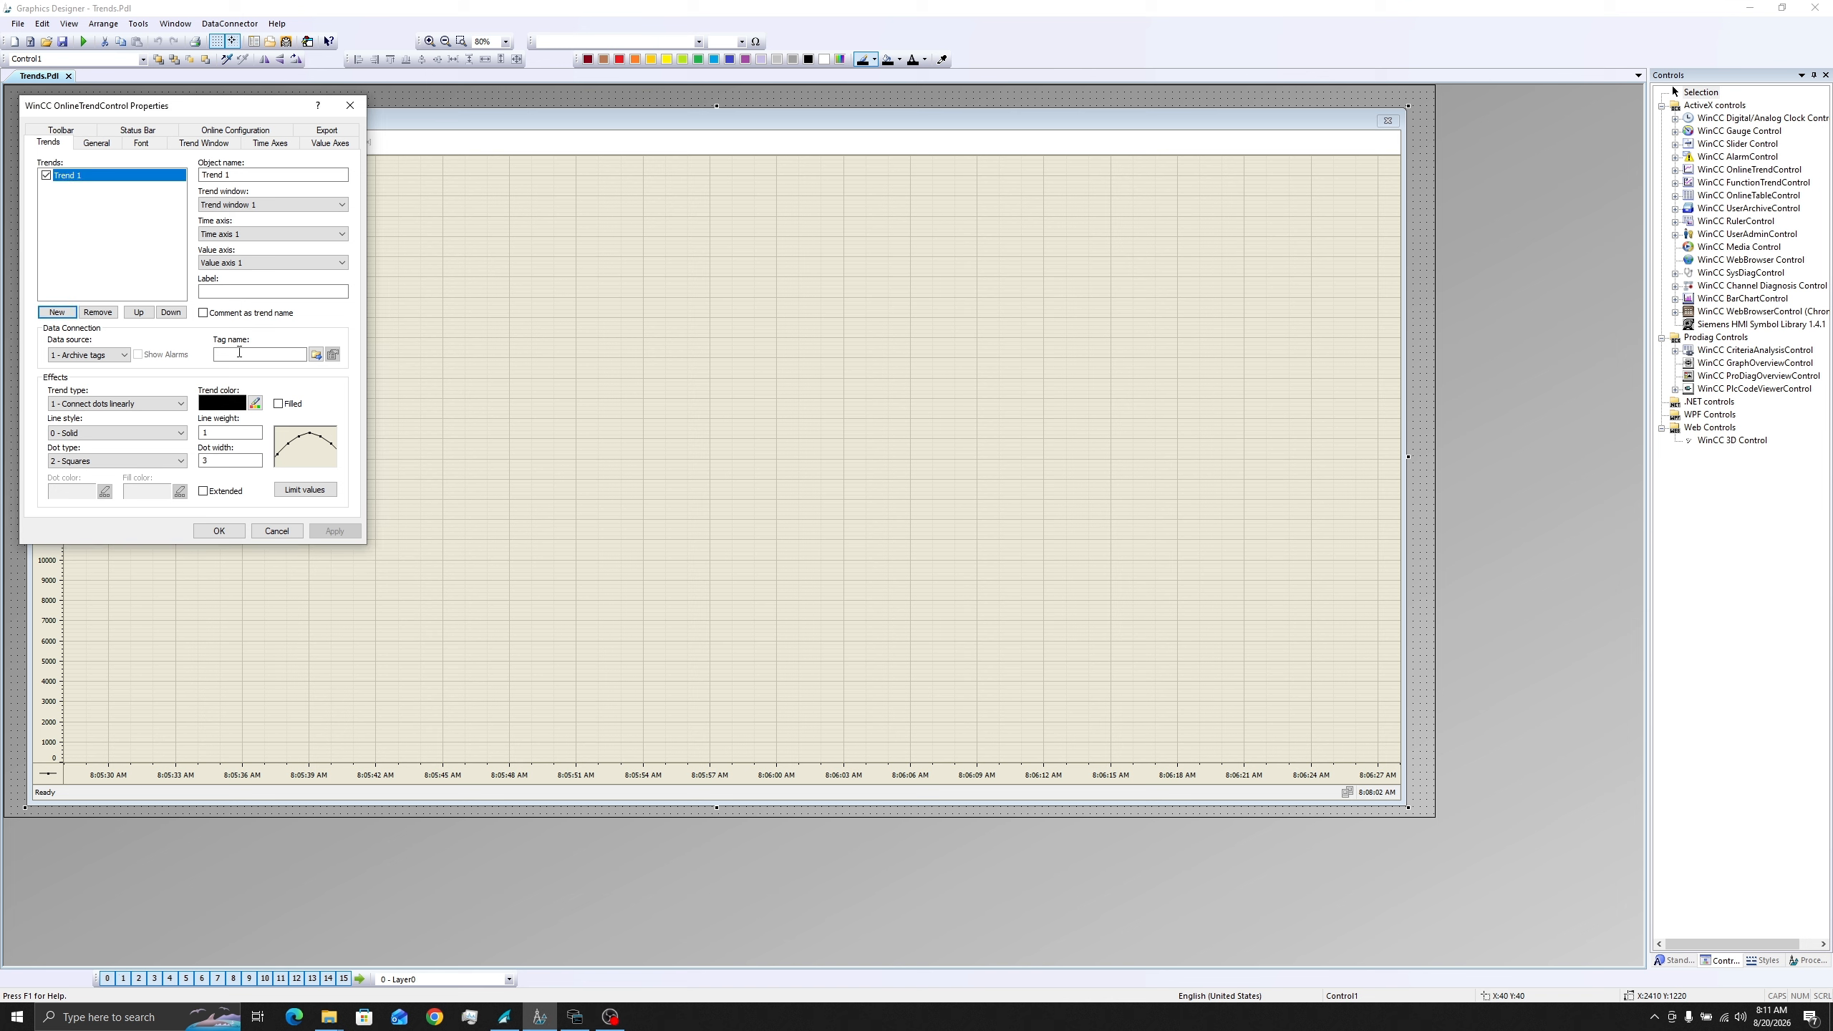
click(318, 357)
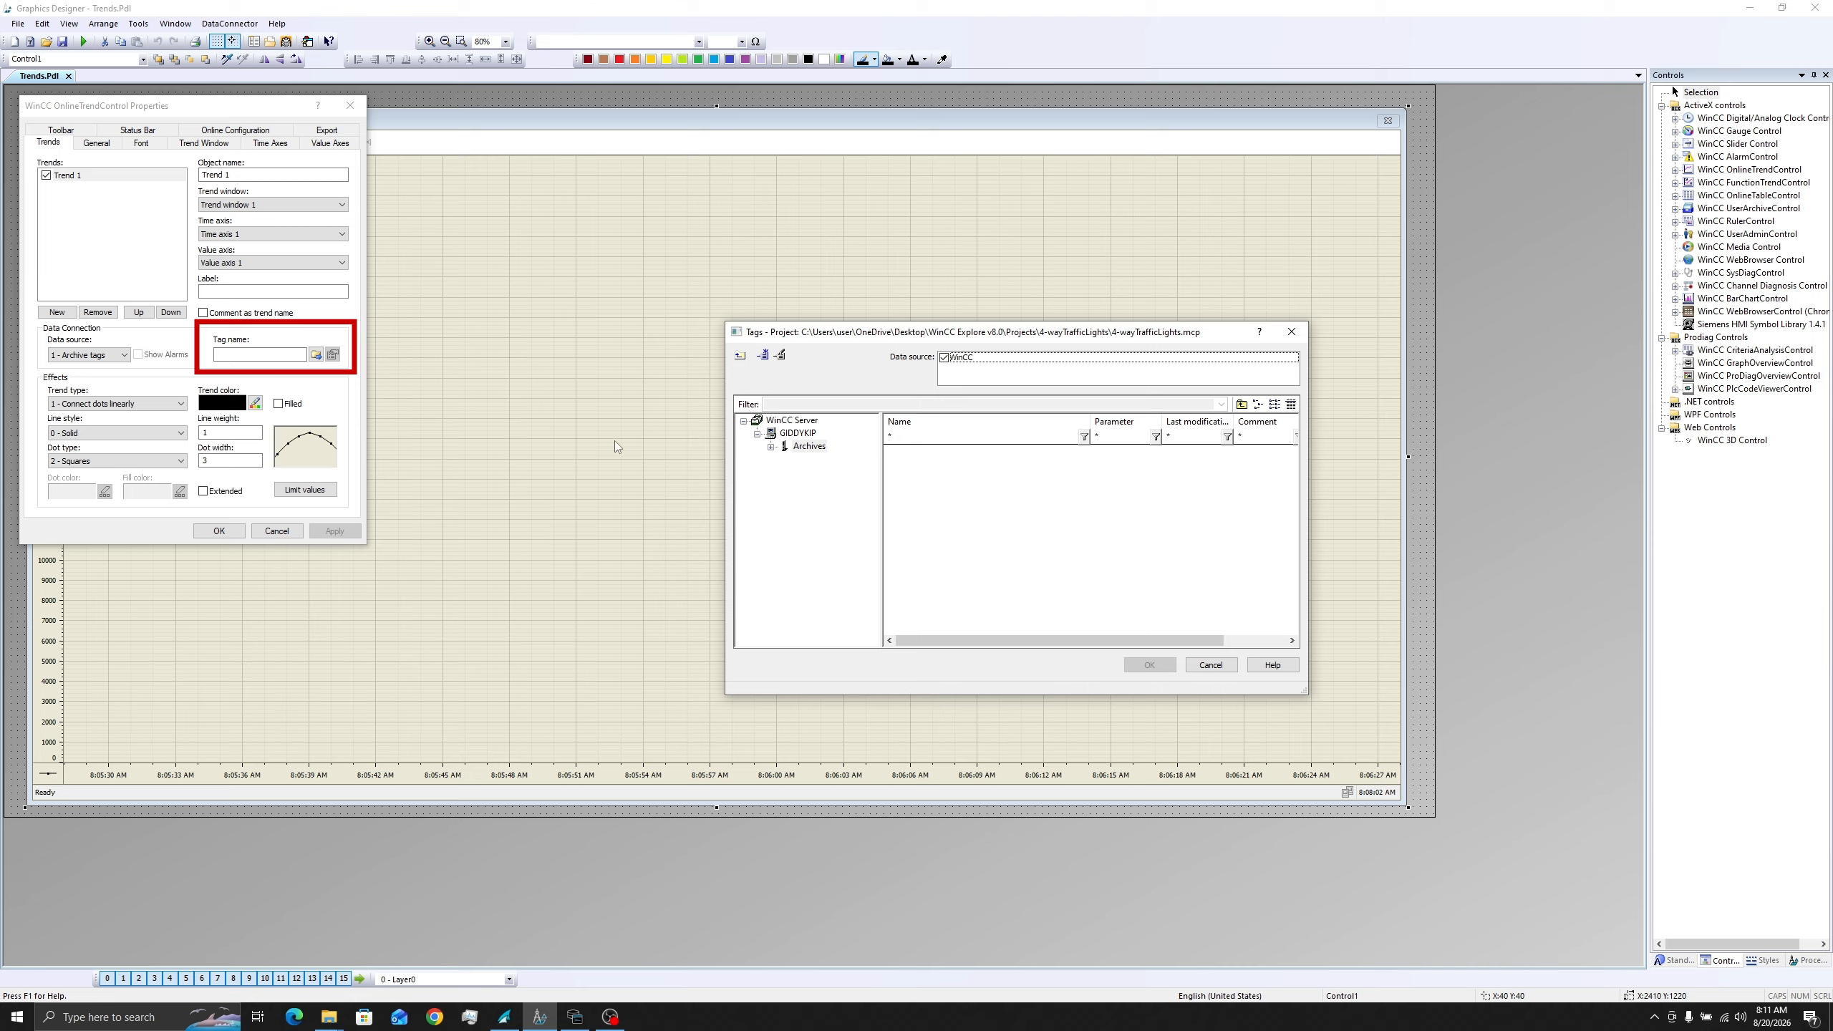
click(800, 447)
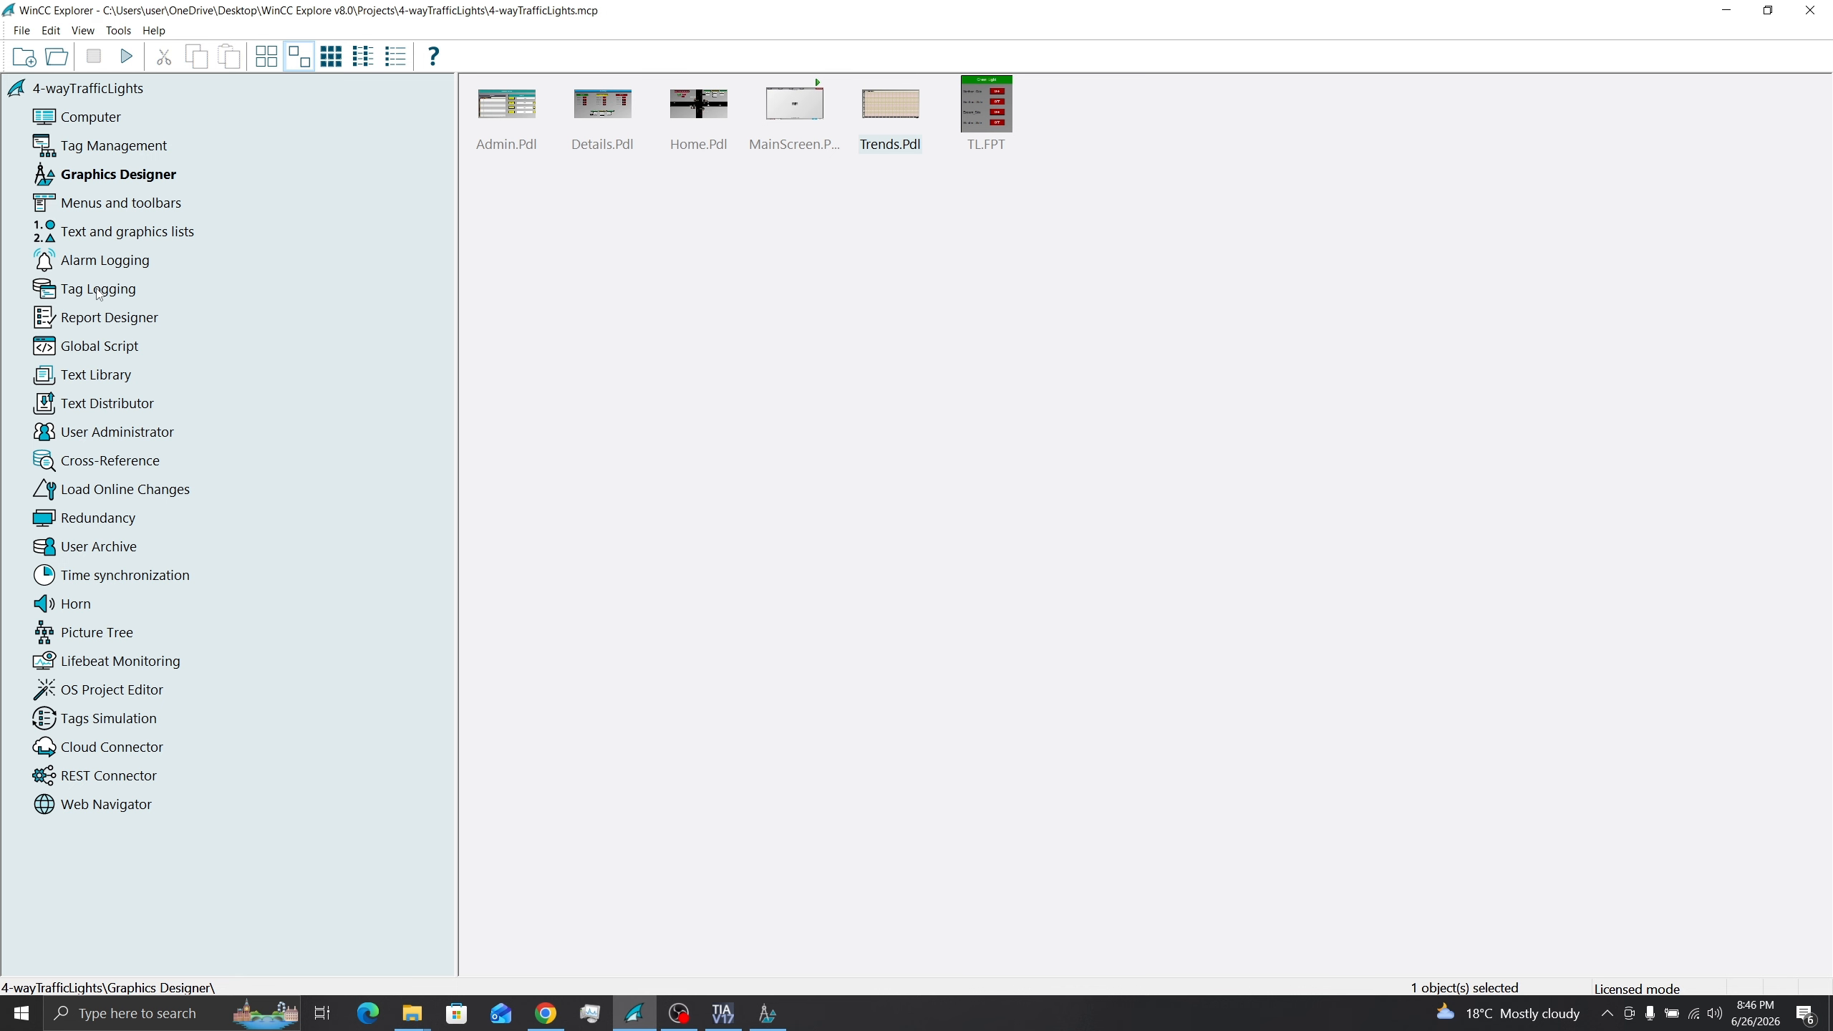
Open Tag Logging from the project tree and add a process value archive named TL_Timers.
click(99, 290)
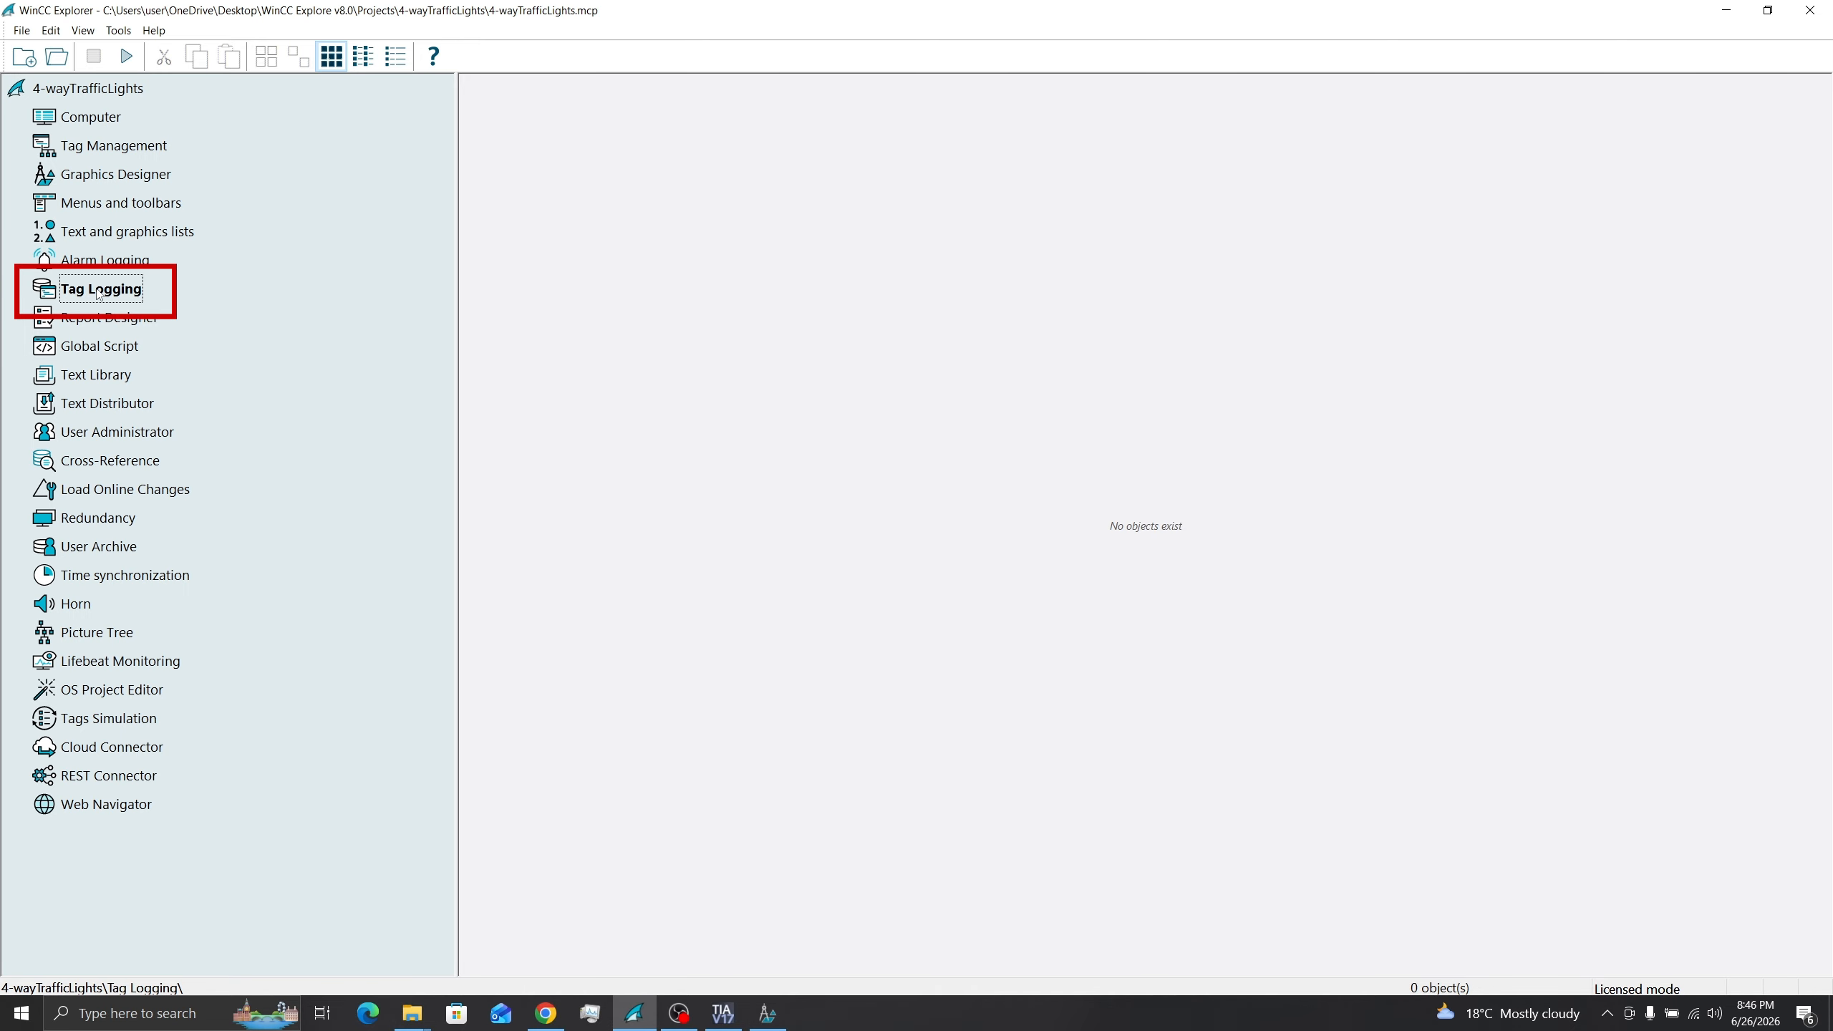
double_click(99, 289)
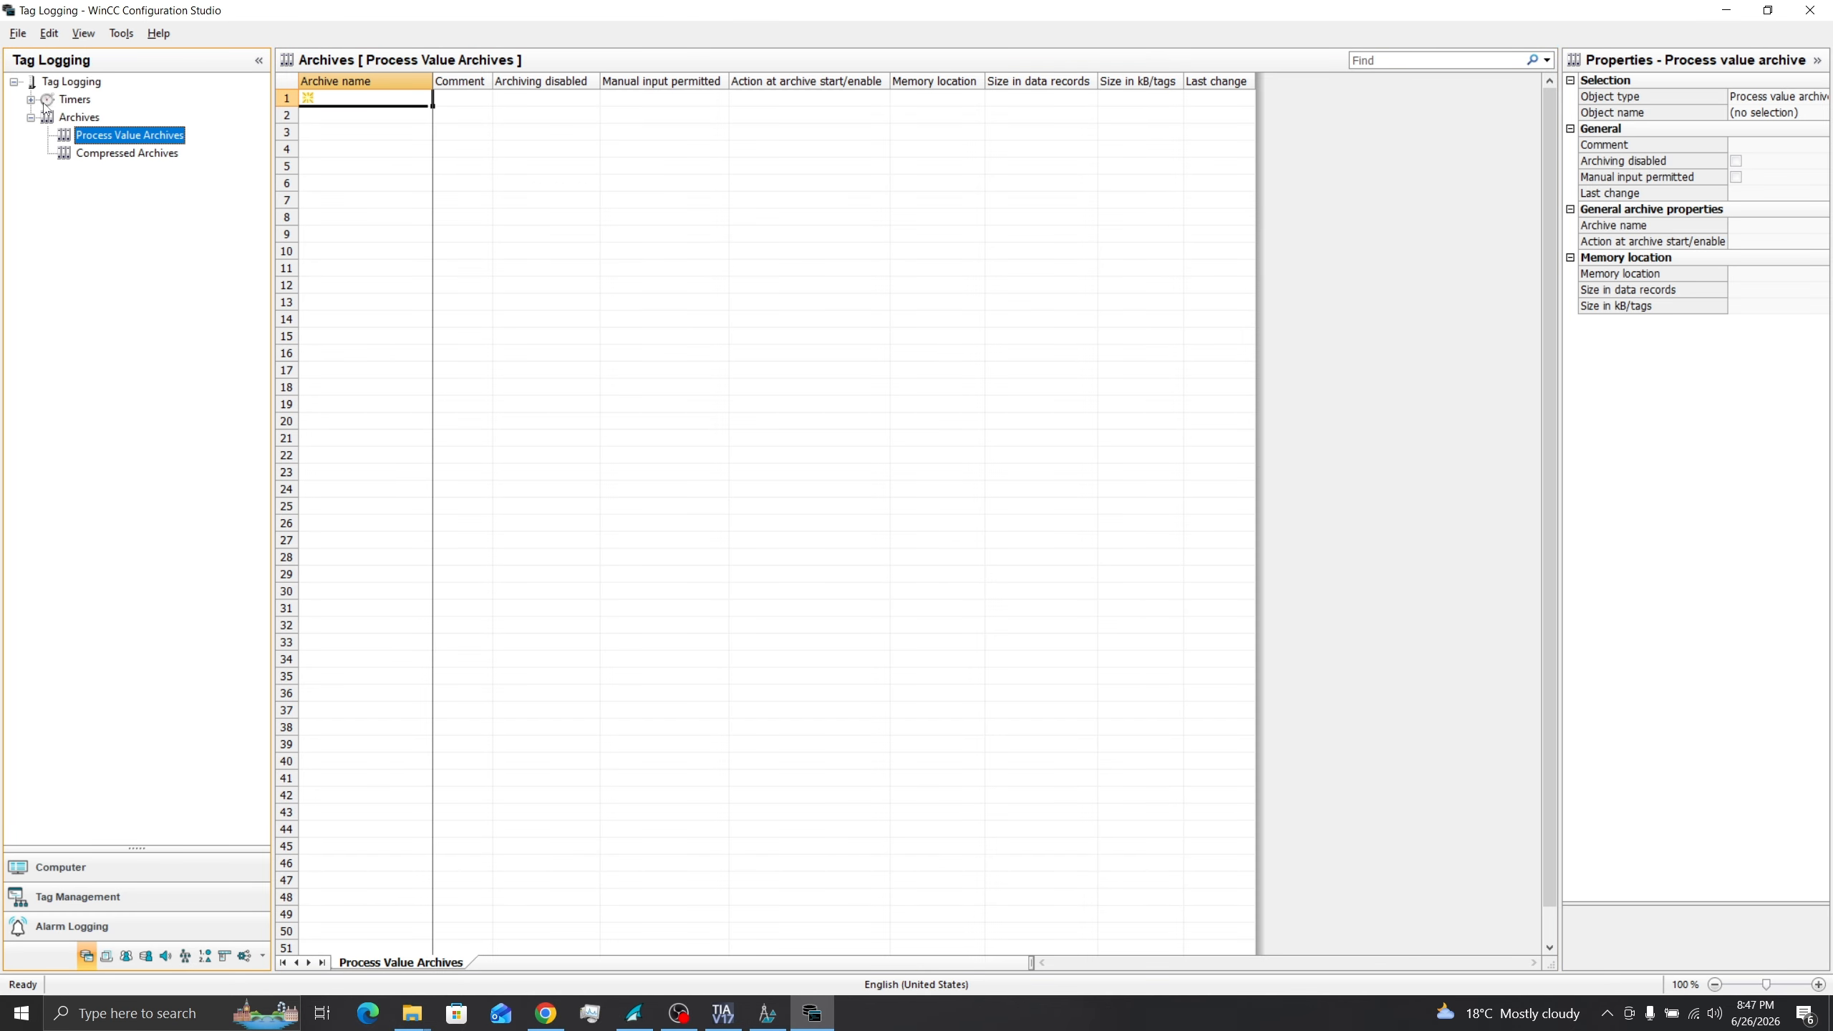
right_click(123, 143)
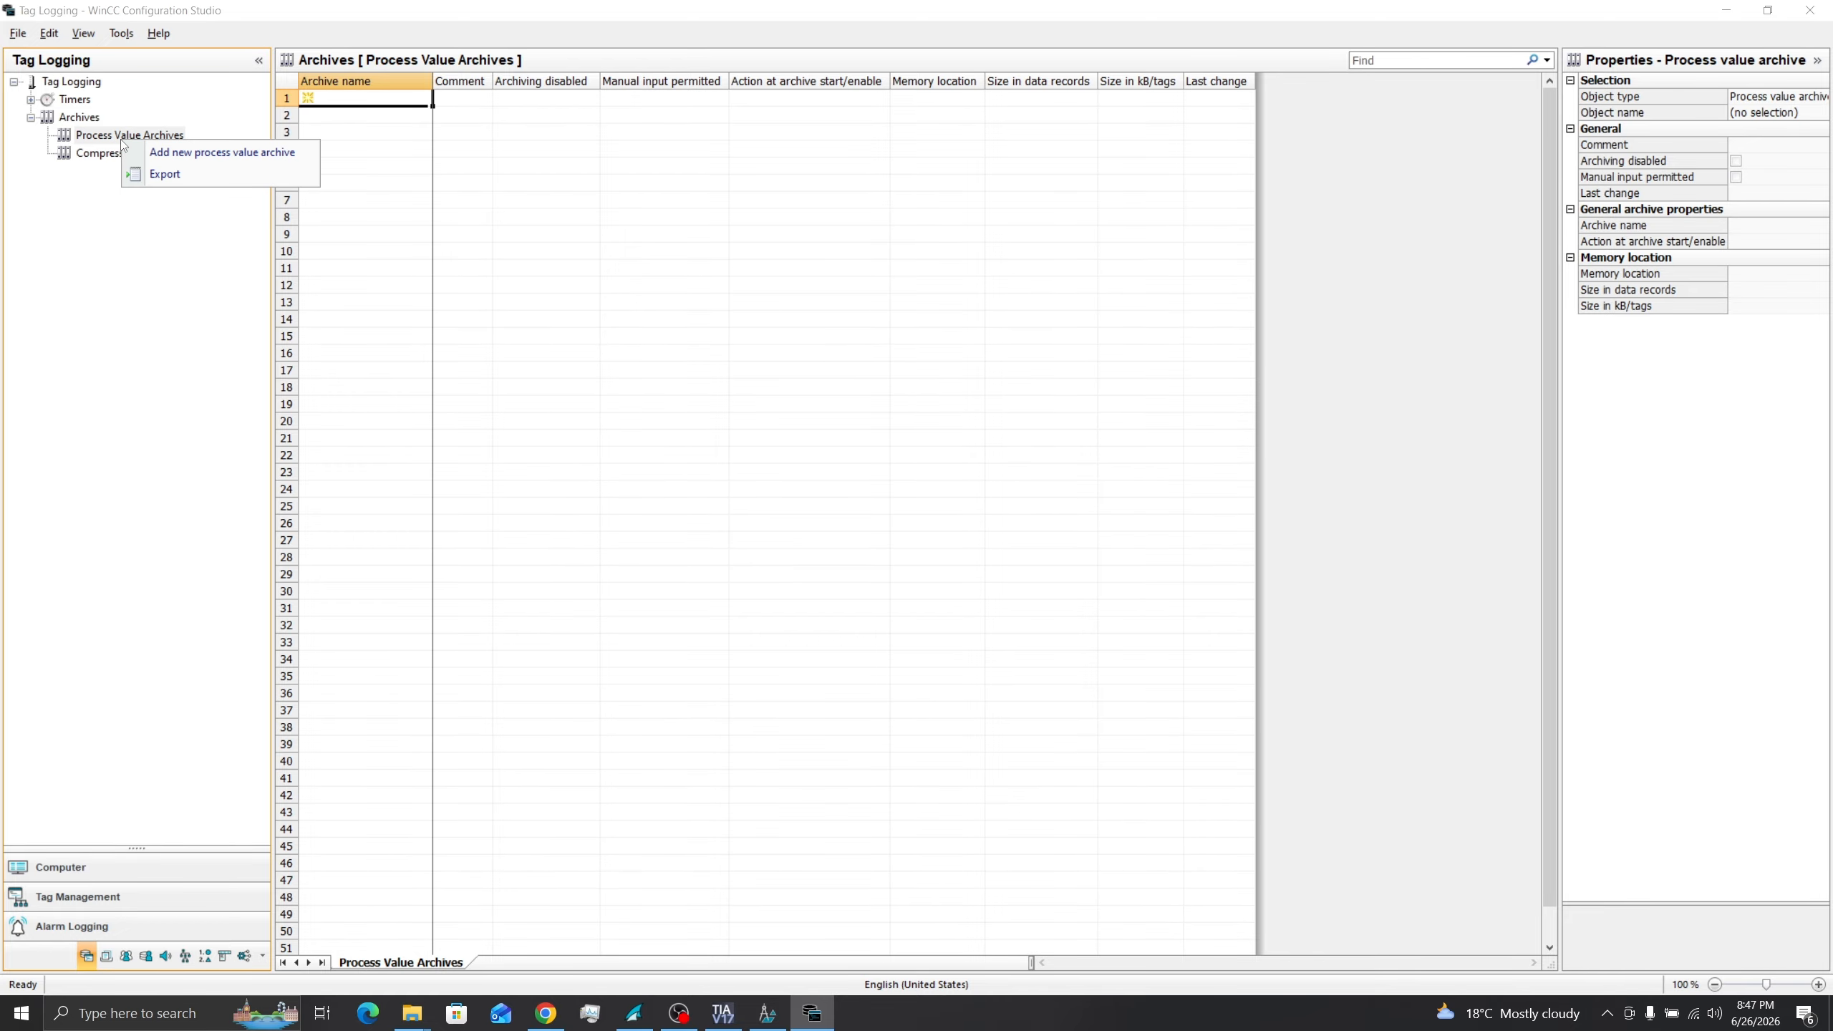
click(189, 154)
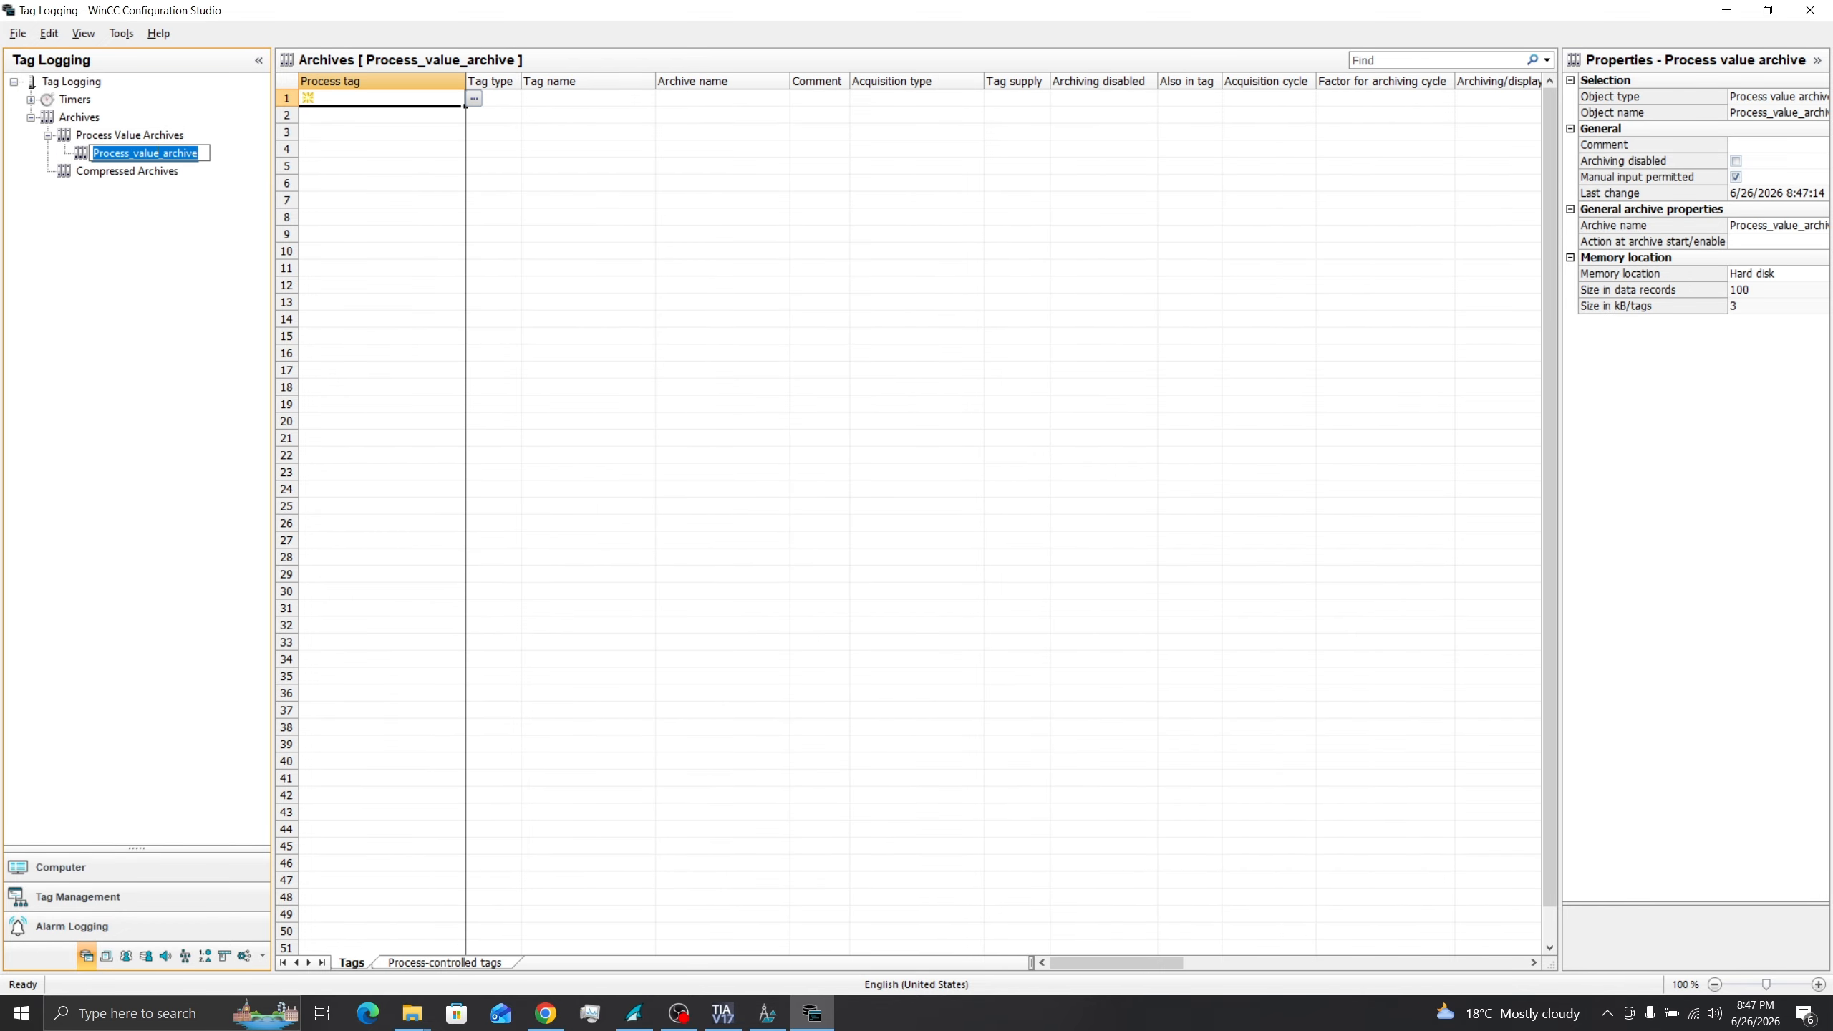
text(TL)
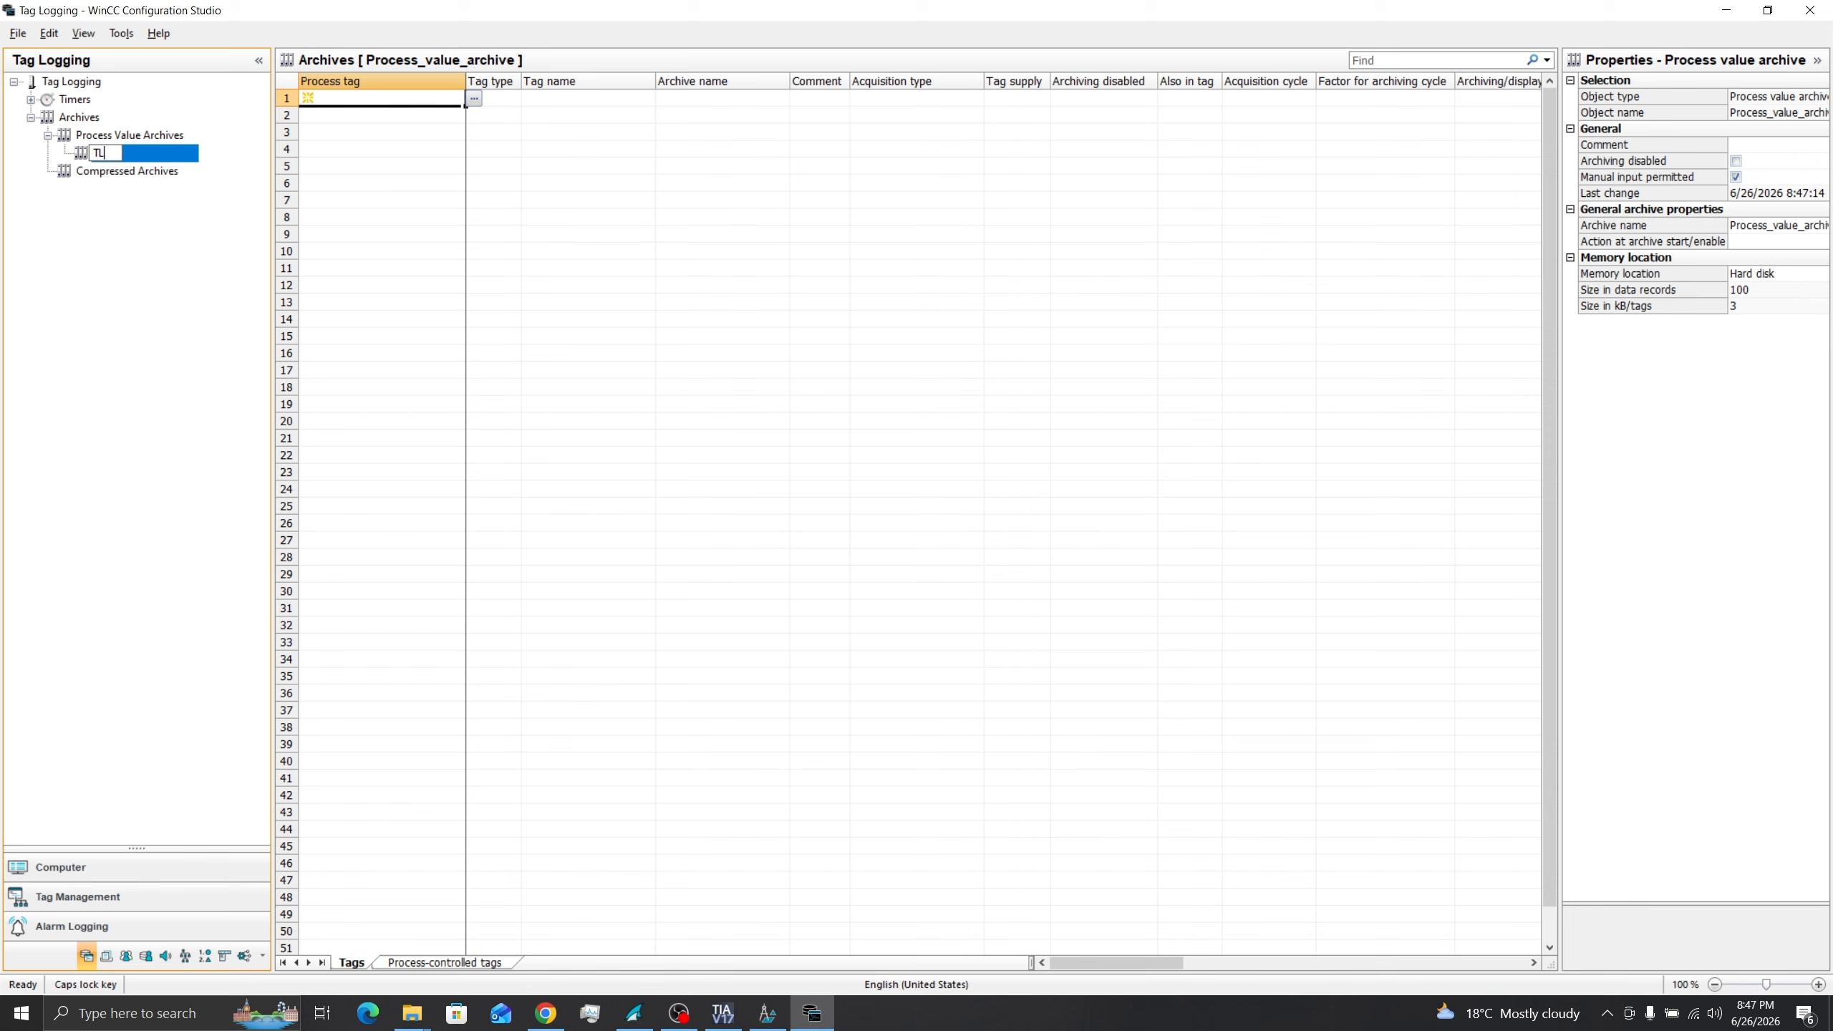
text(_Trend)
key(Return)
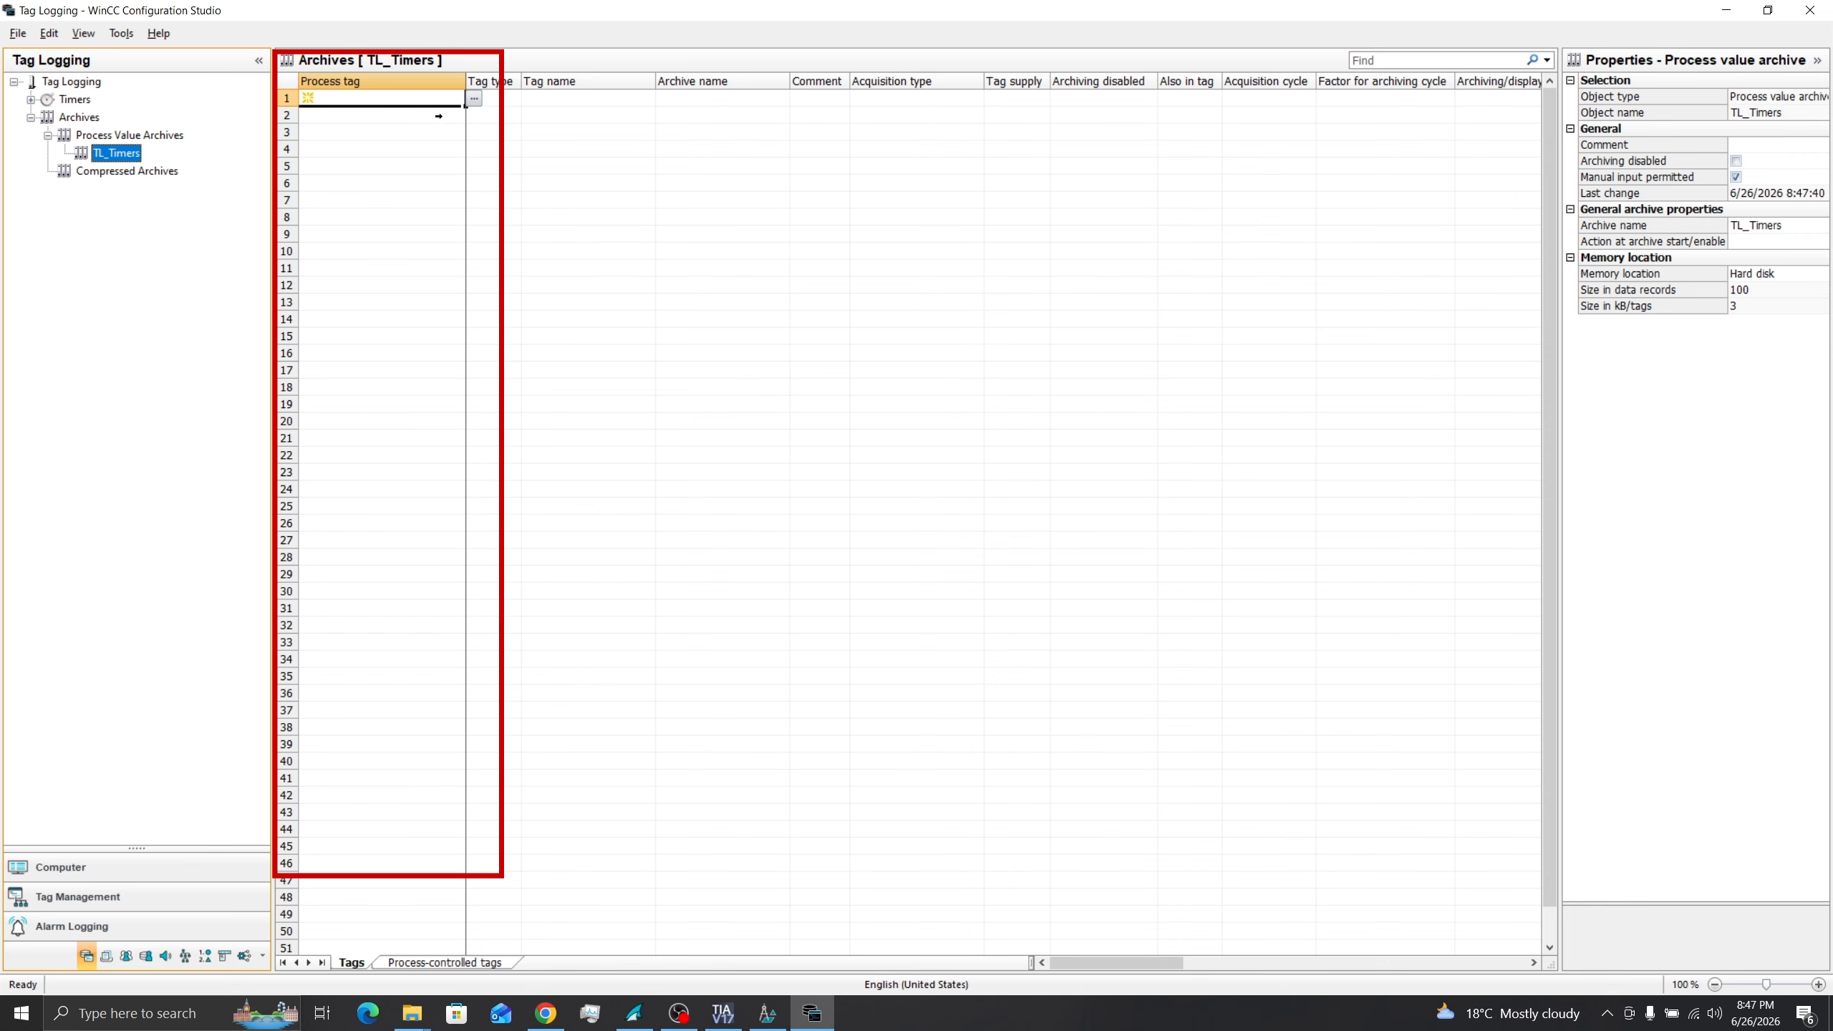
Add the Traffic_Lights tags IEC_Timer_0_DB_ET, IEC_Timer_0_DB_1_ET, IEC_Timer_0_DB_2_ET and IEC_Timer_0_DB_3_ET to the TL_Timers archive.
click(477, 100)
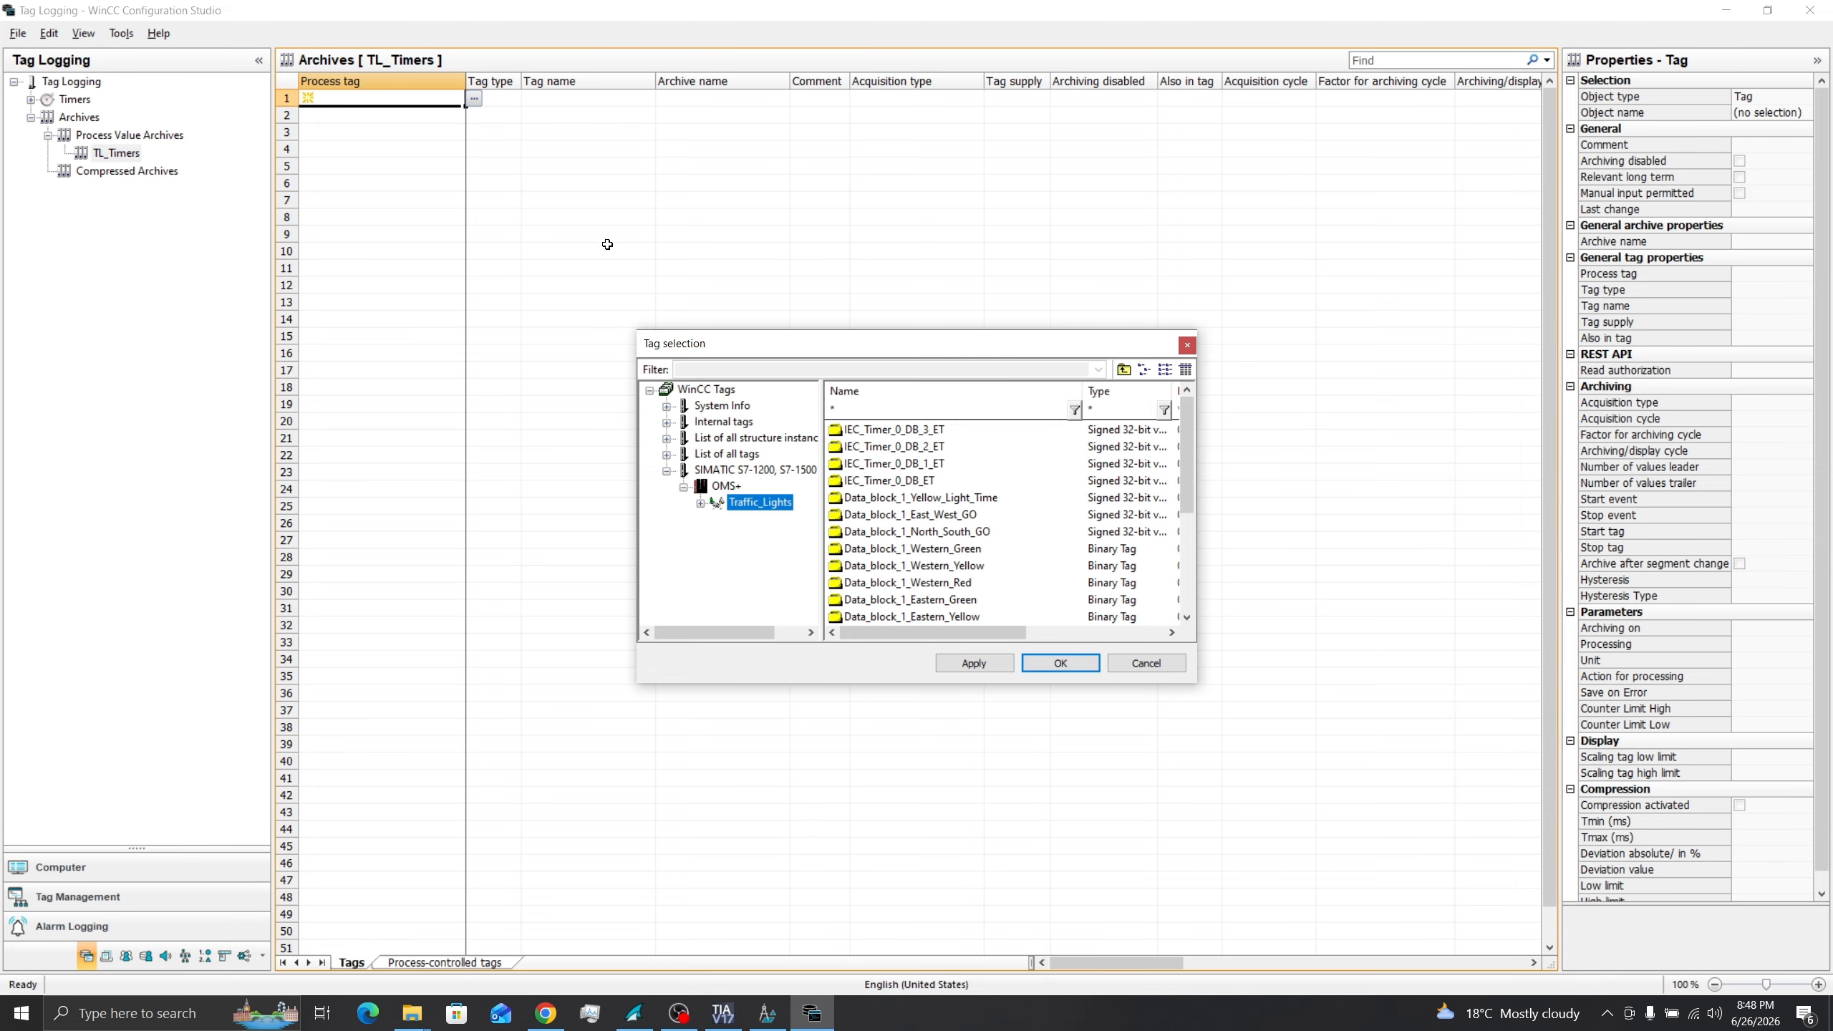
click(927, 486)
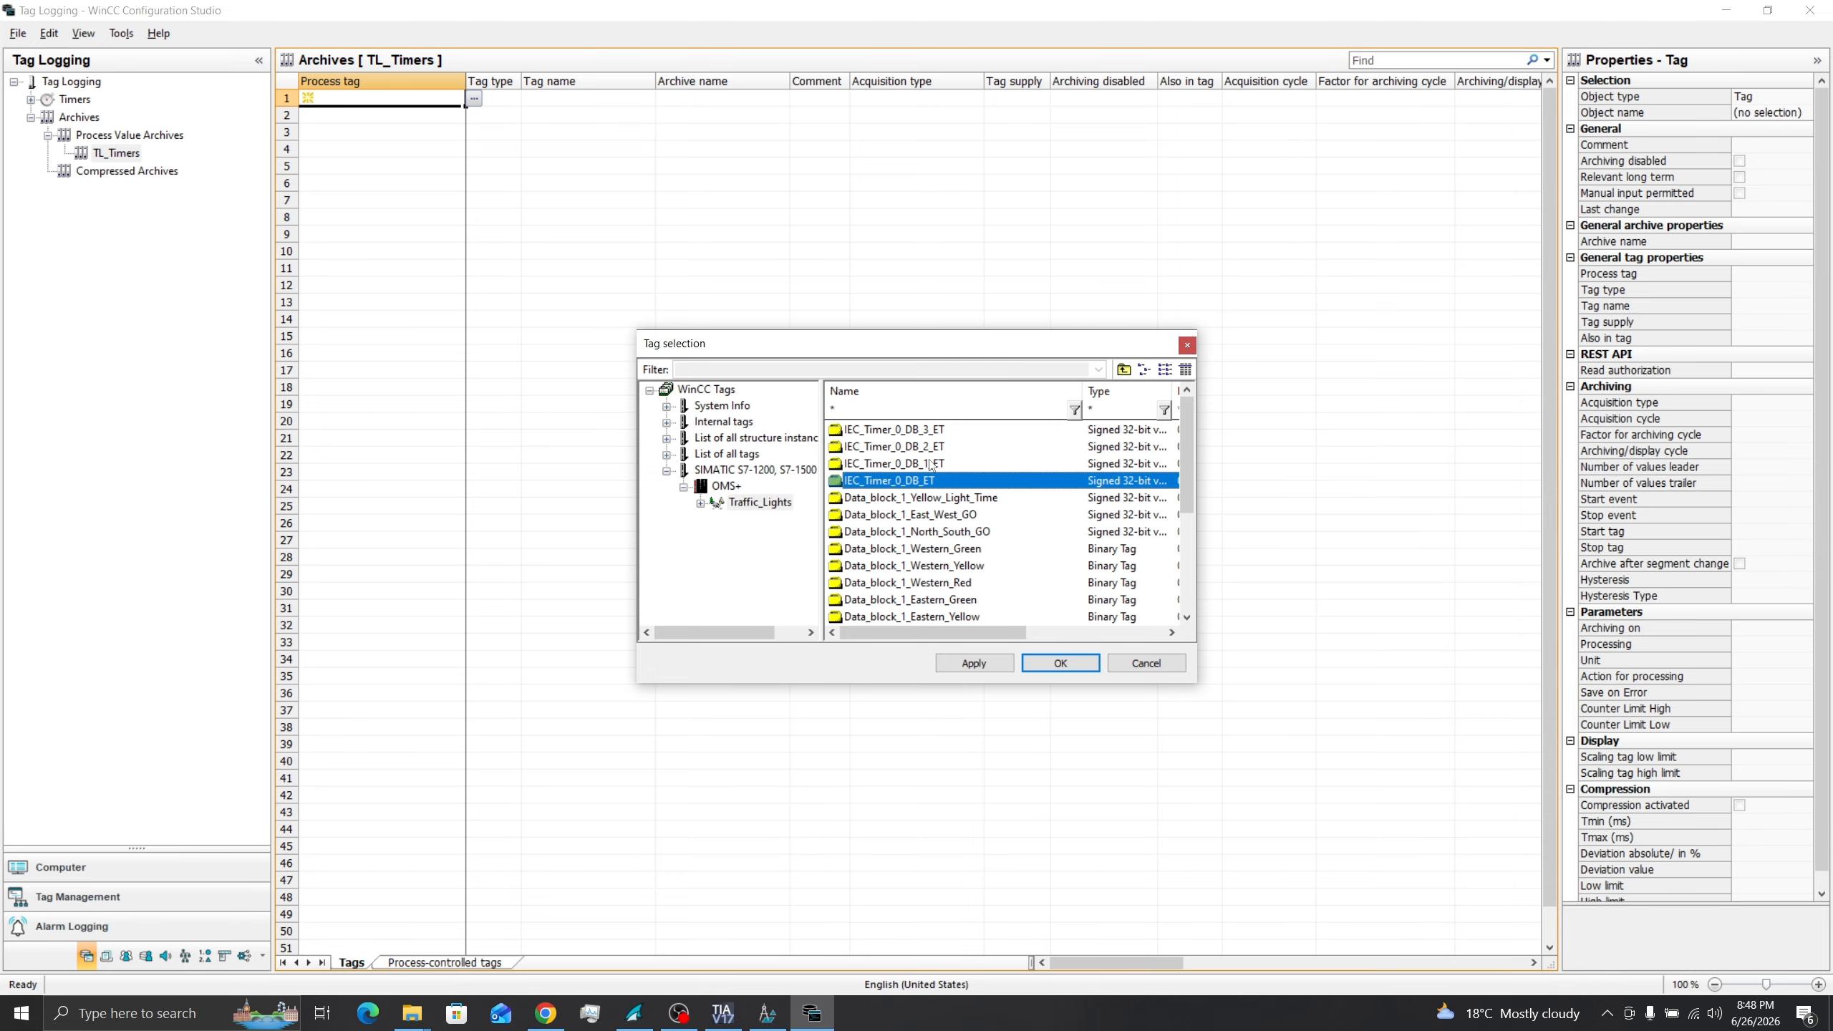
shift+click(929, 434)
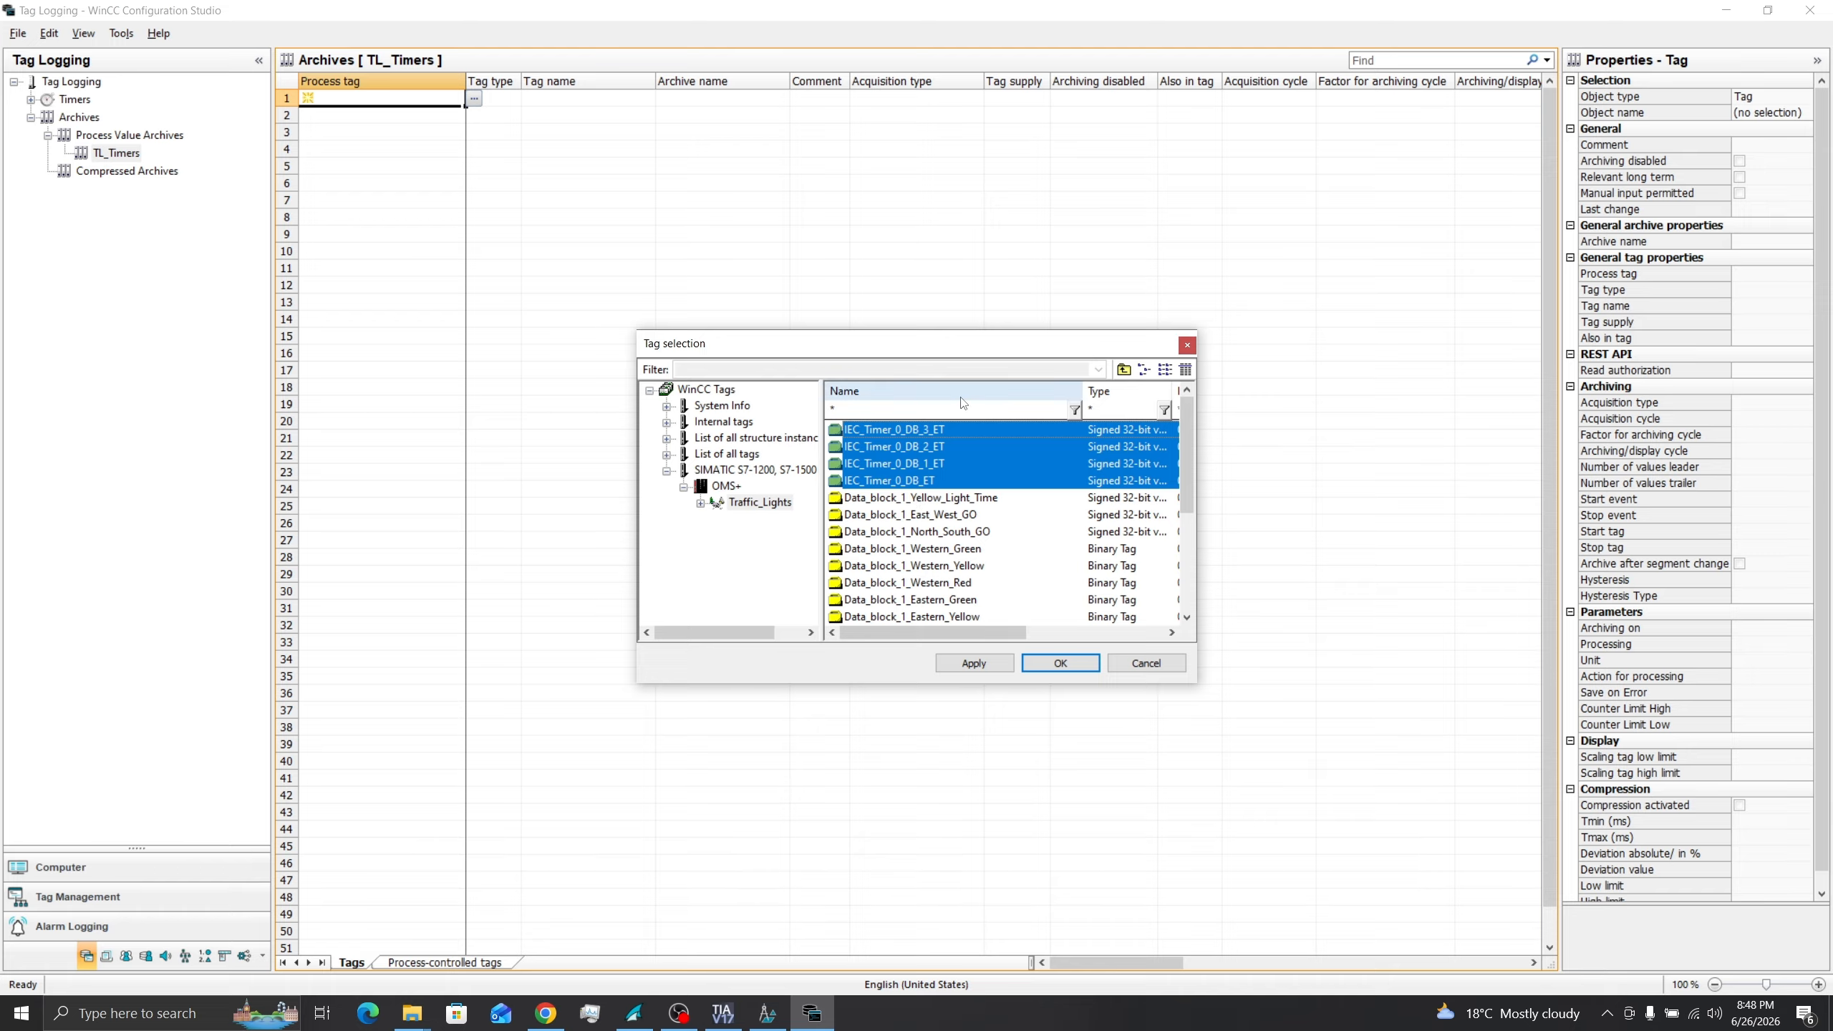
click(1068, 663)
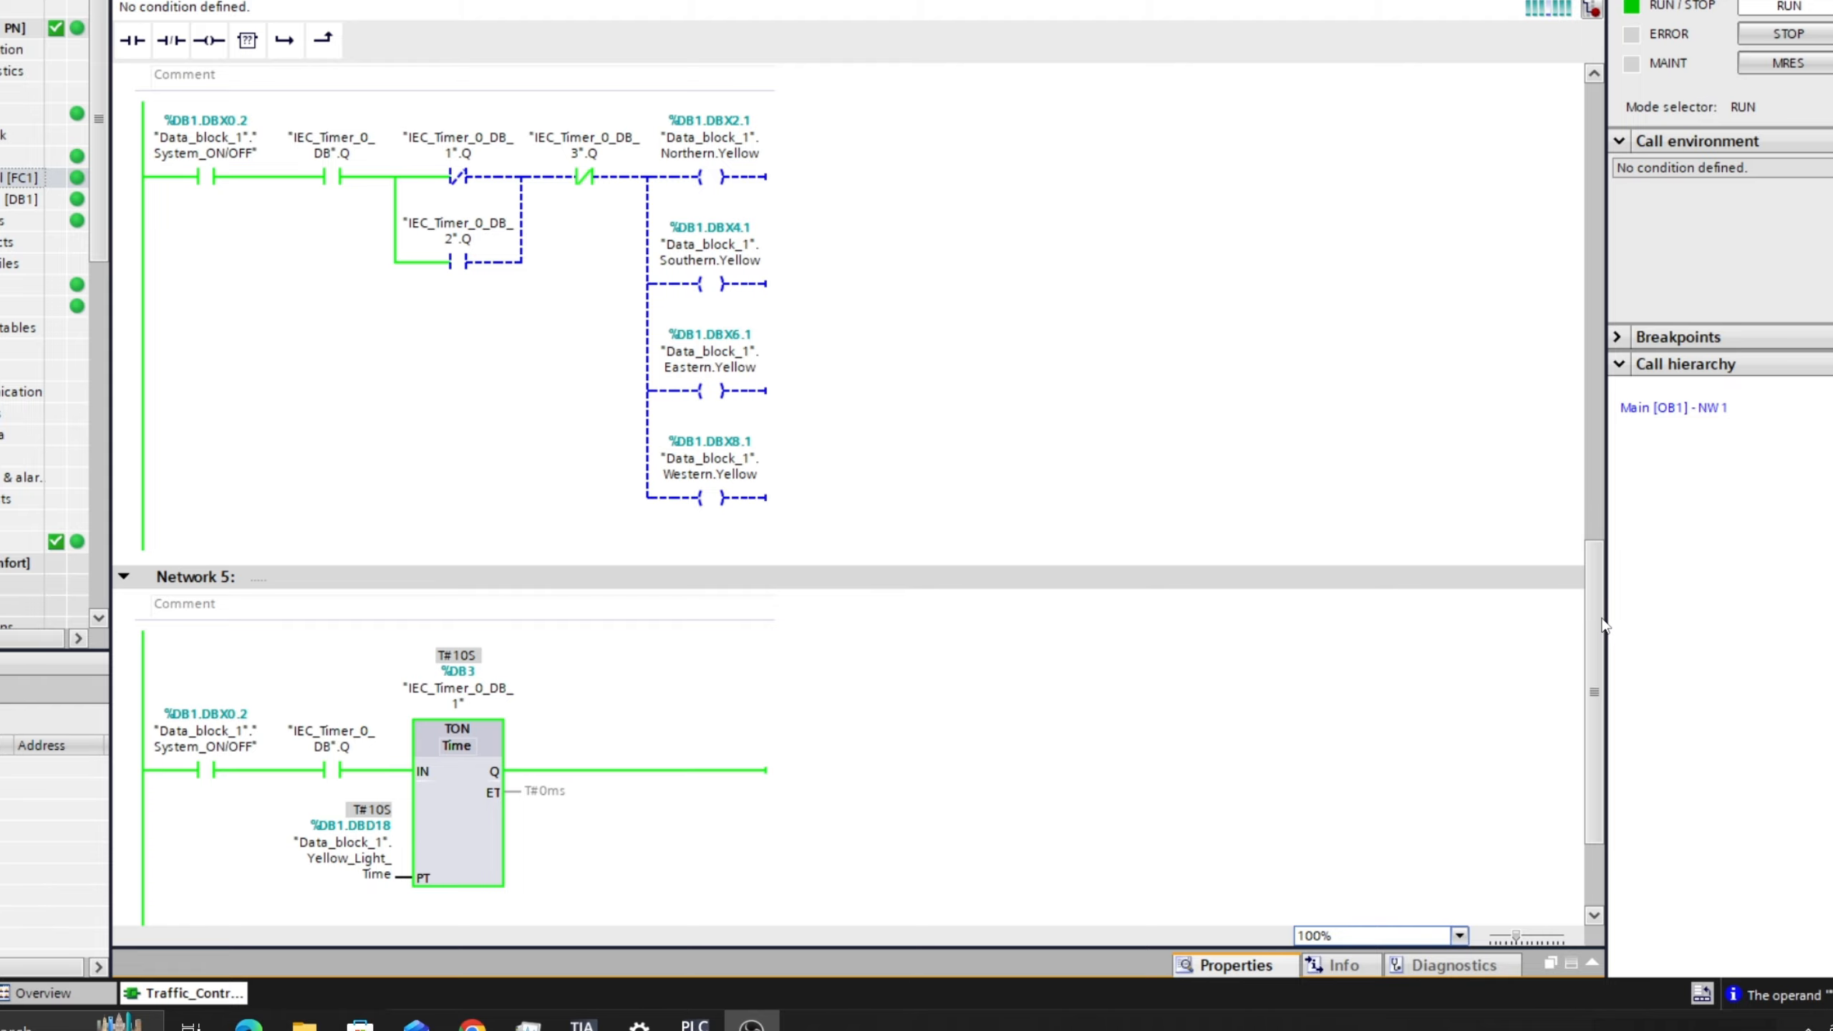
drag(1599, 617, 1599, 684)
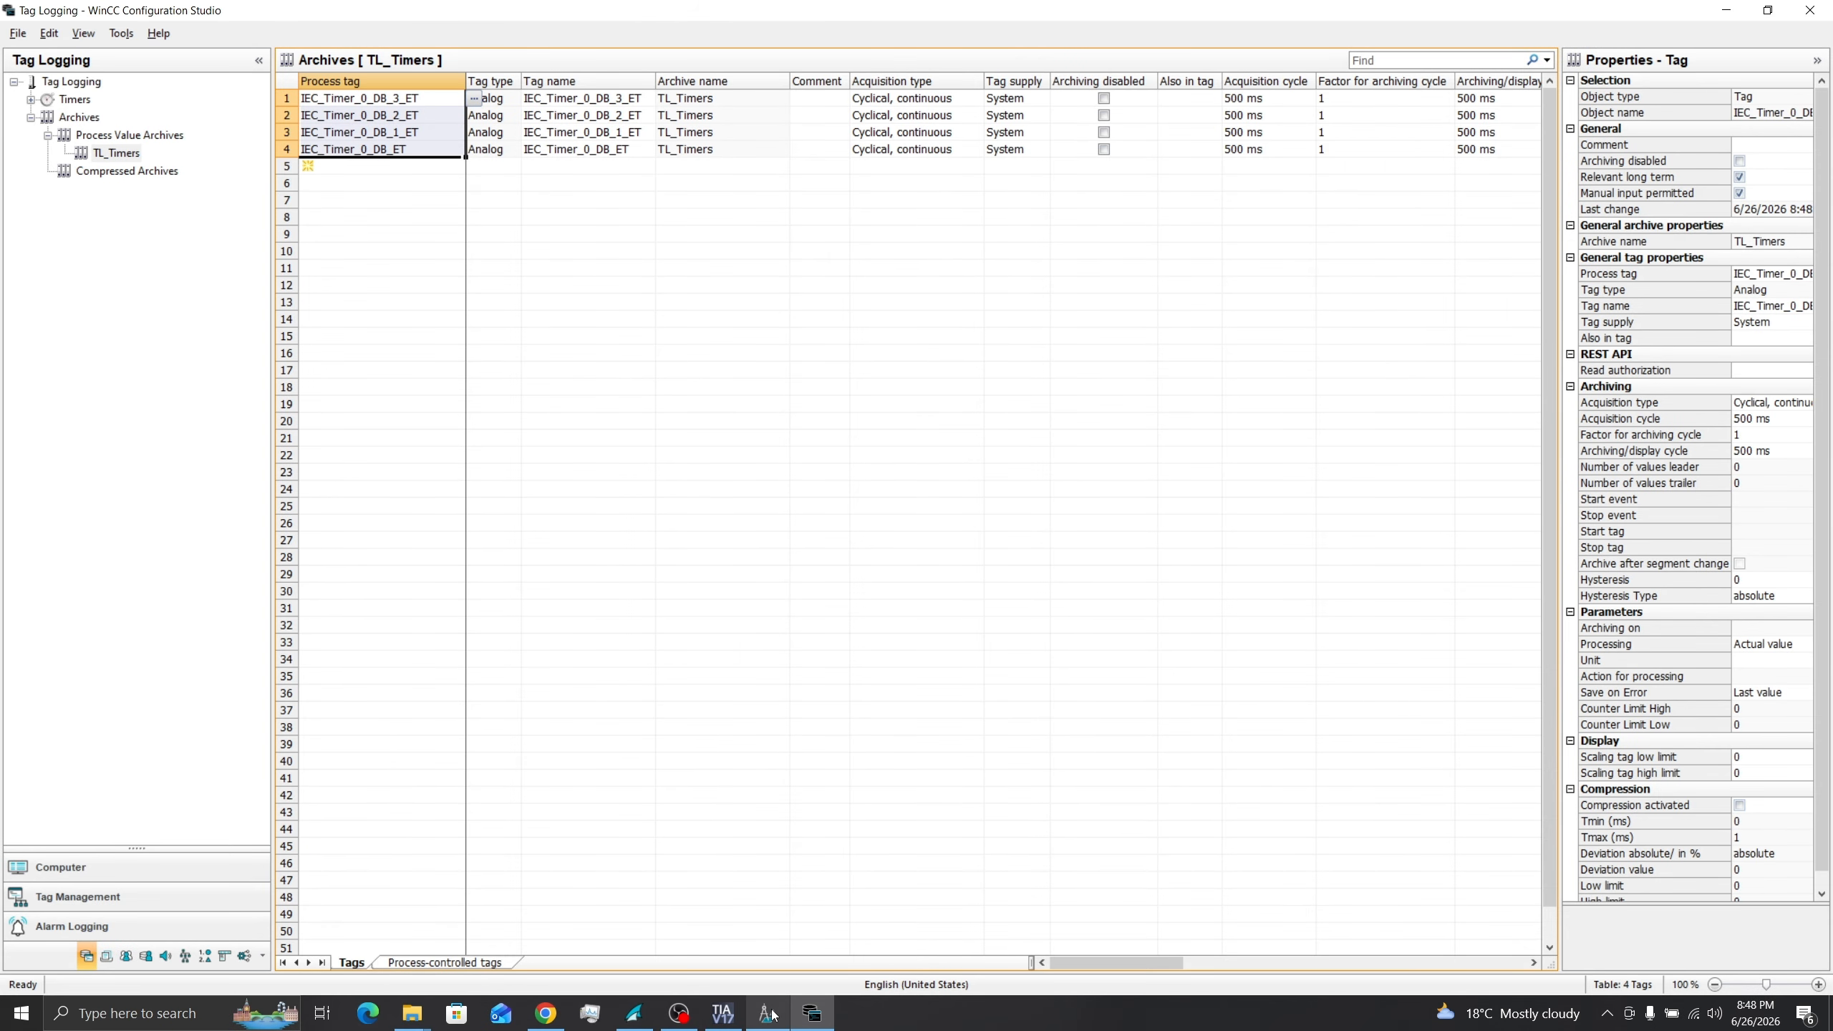
Switch to Graphics Designer and rename Trend 1 of the Trends.Pdl trend control as Timer 1_NorthSoth.
click(769, 1014)
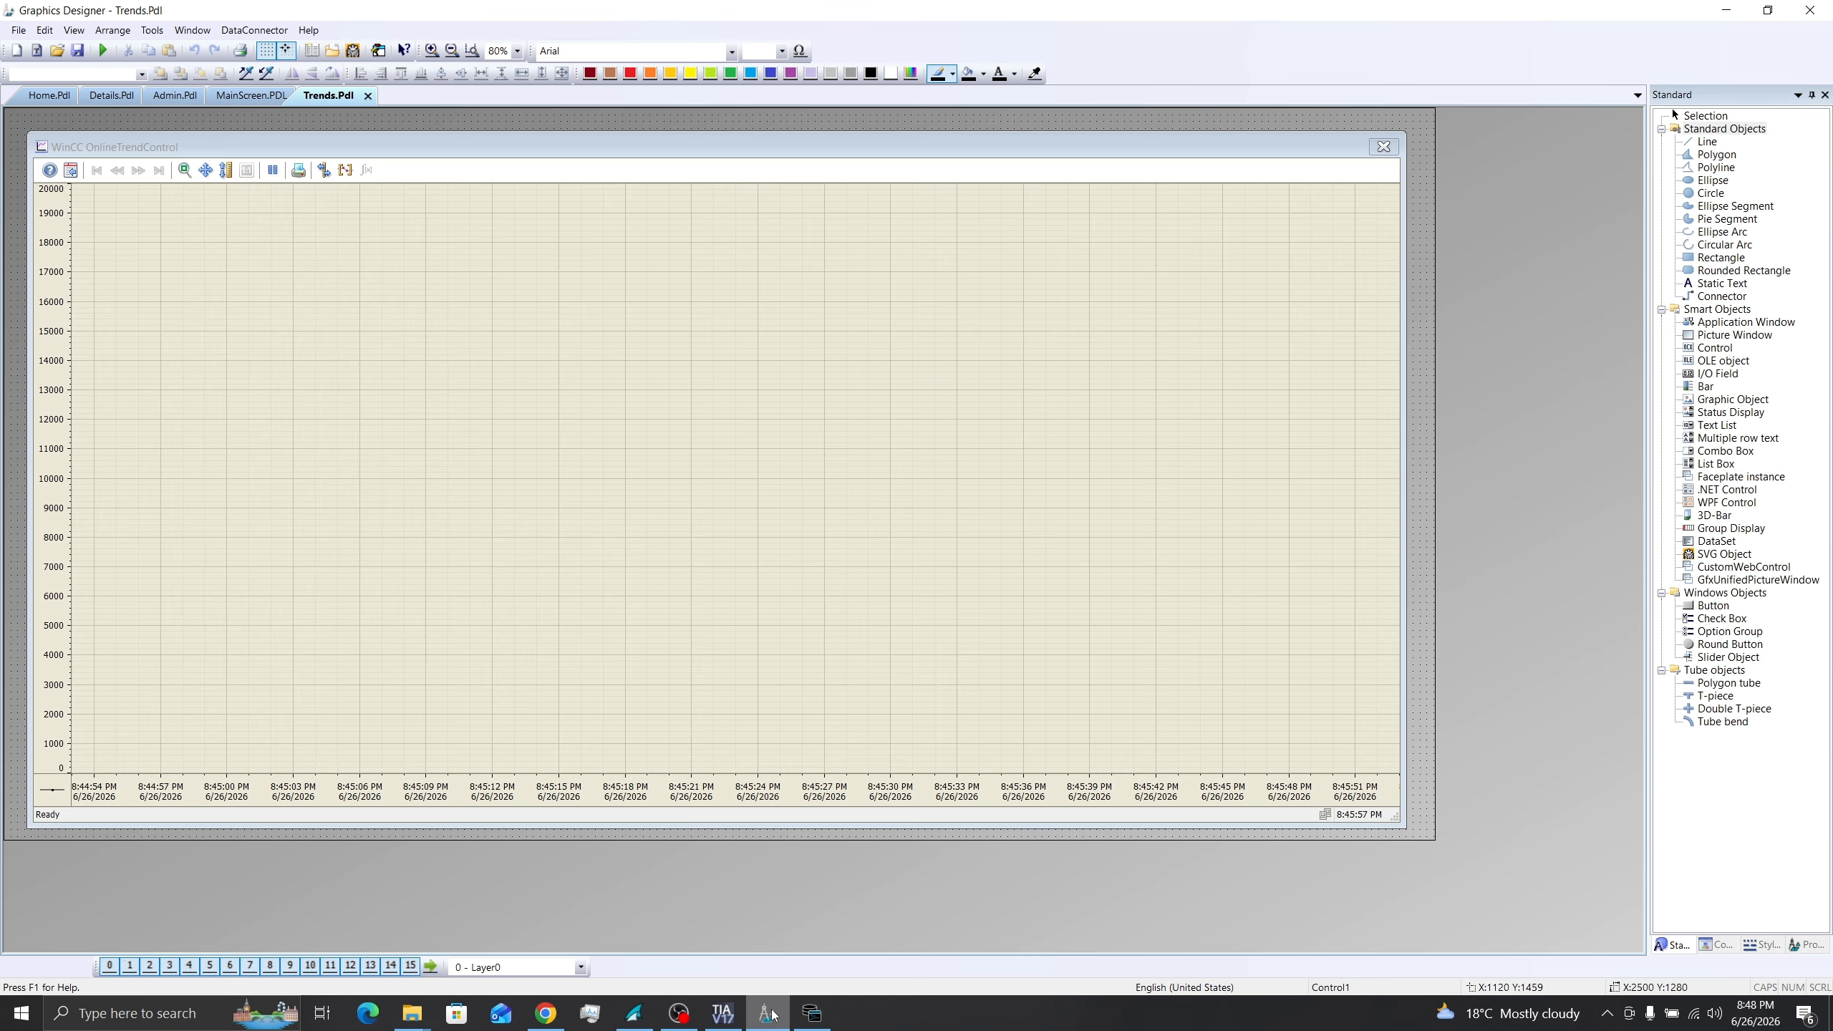
click(578, 336)
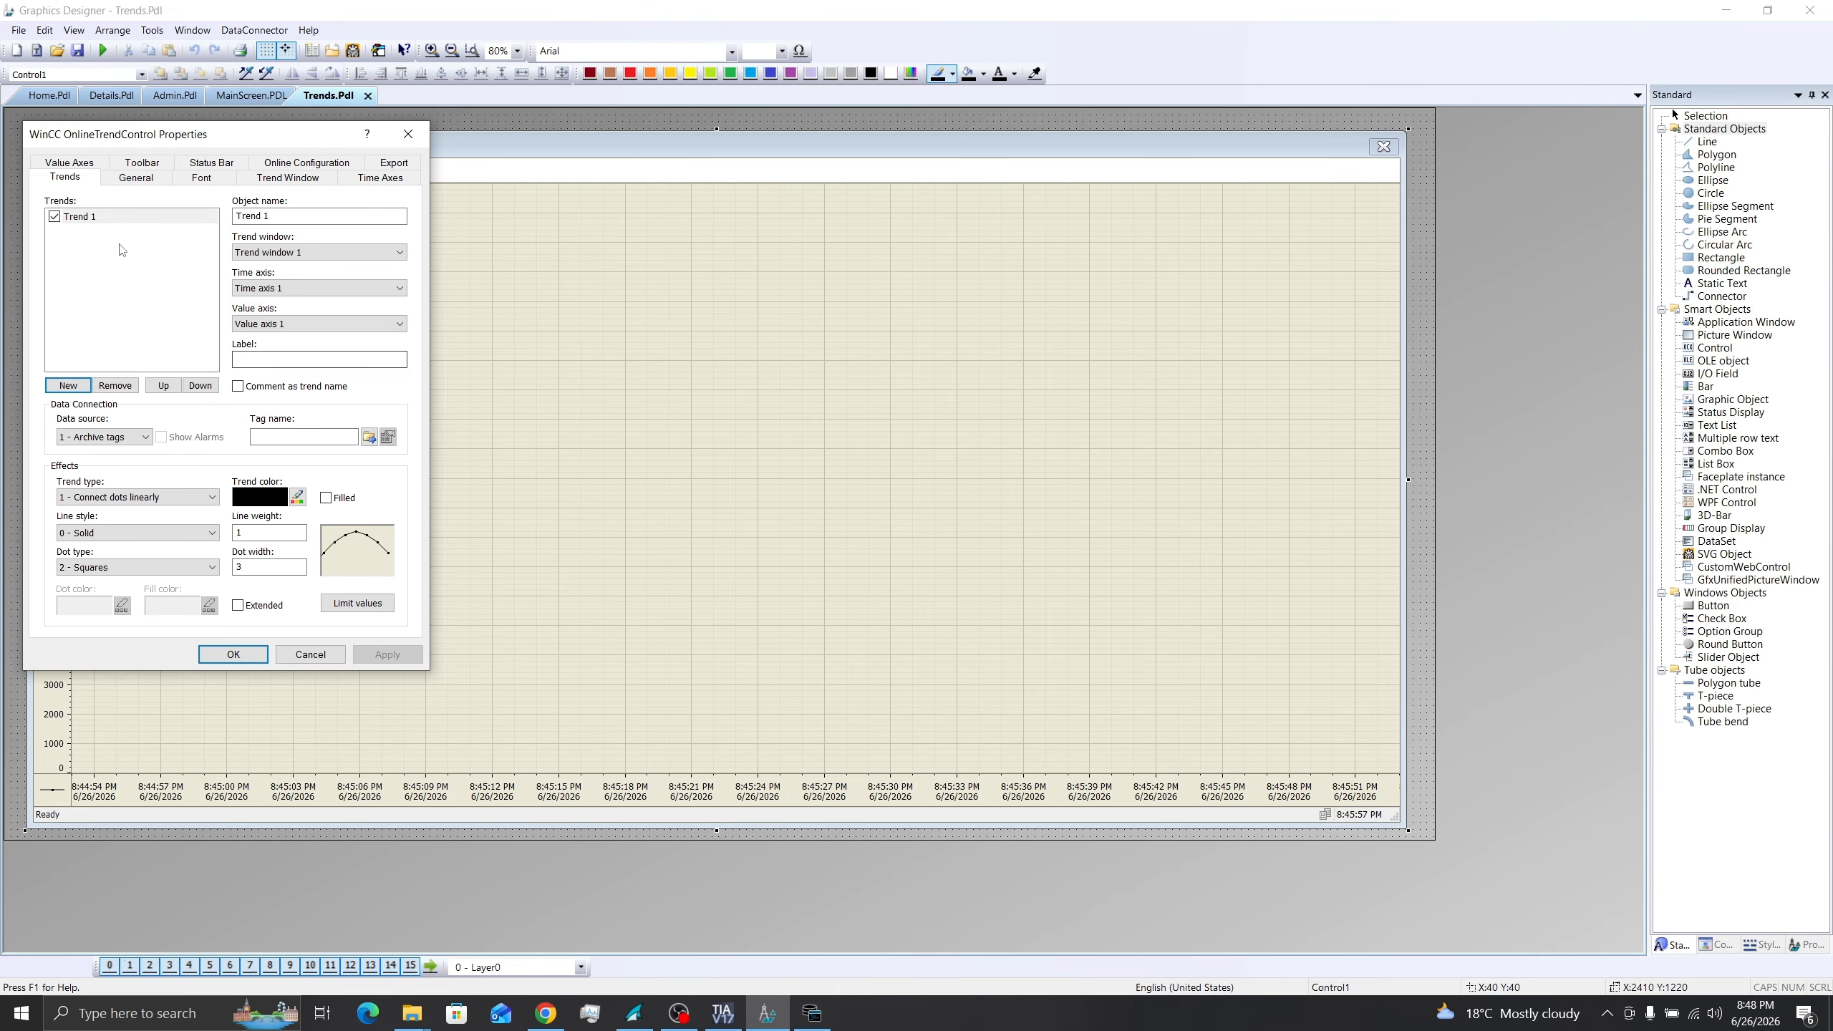
drag(281, 216, 235, 217)
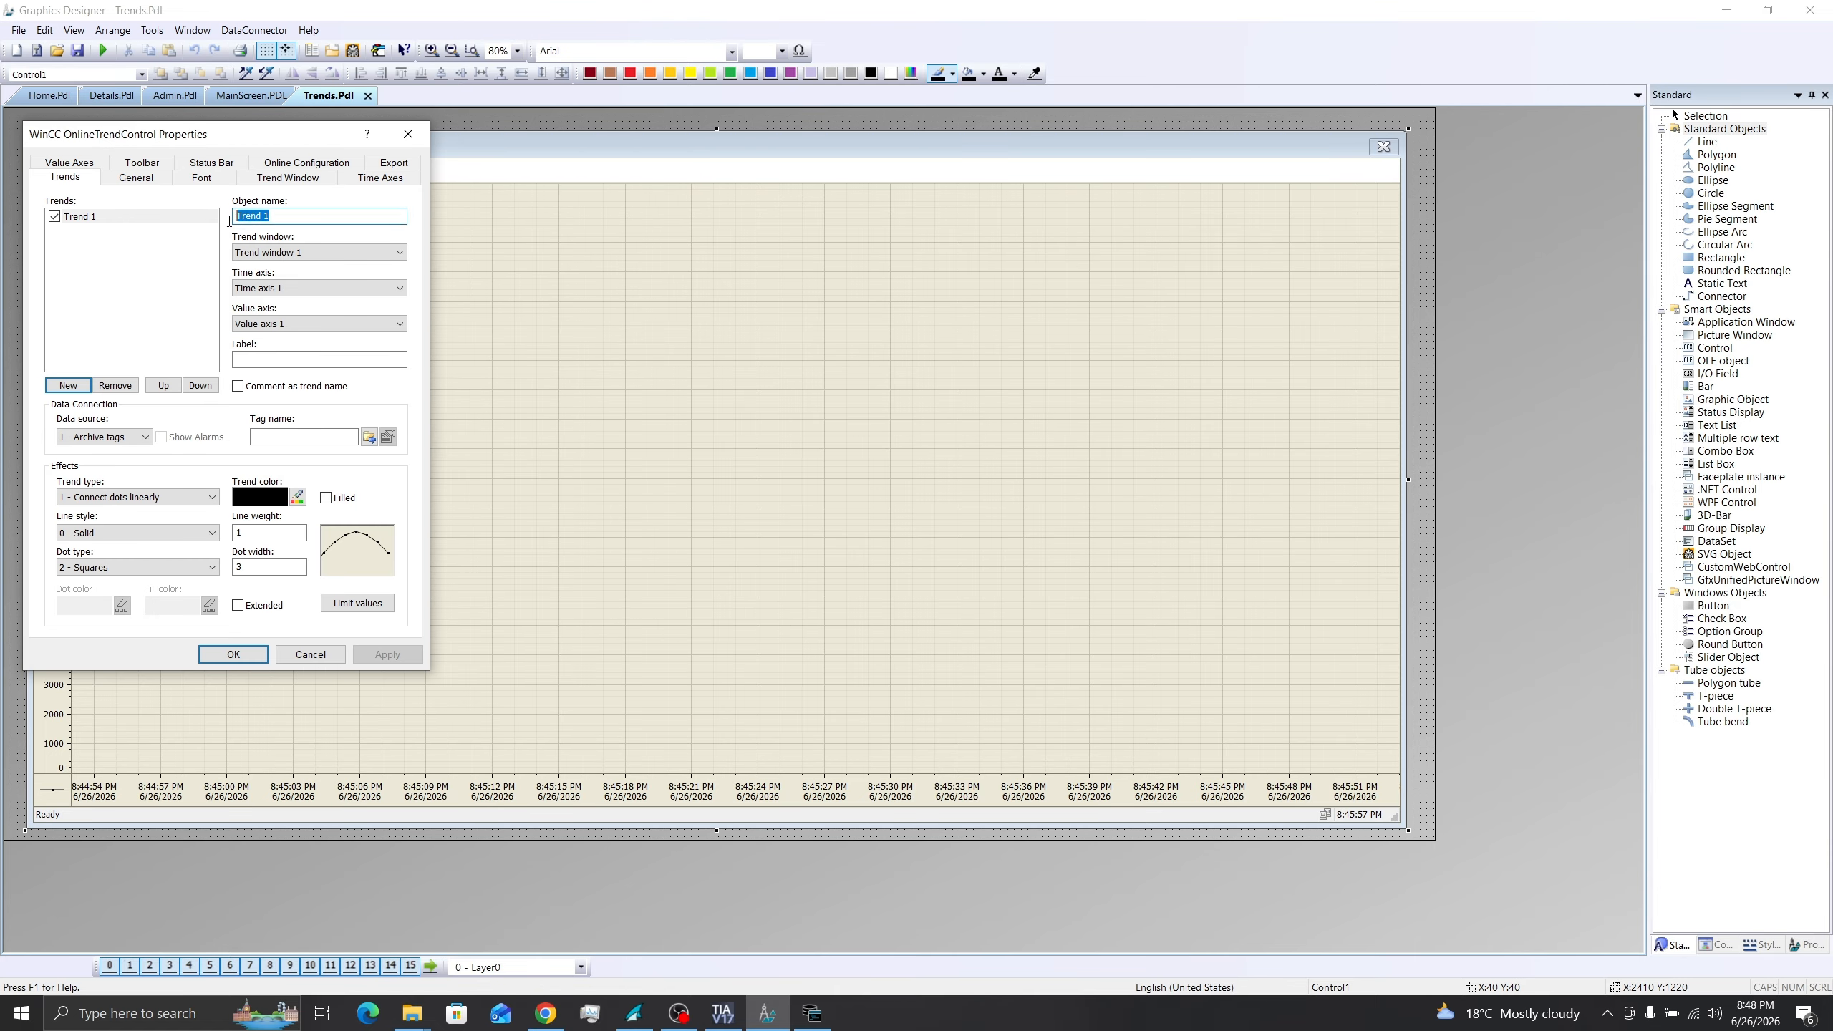
key(BackSpace)
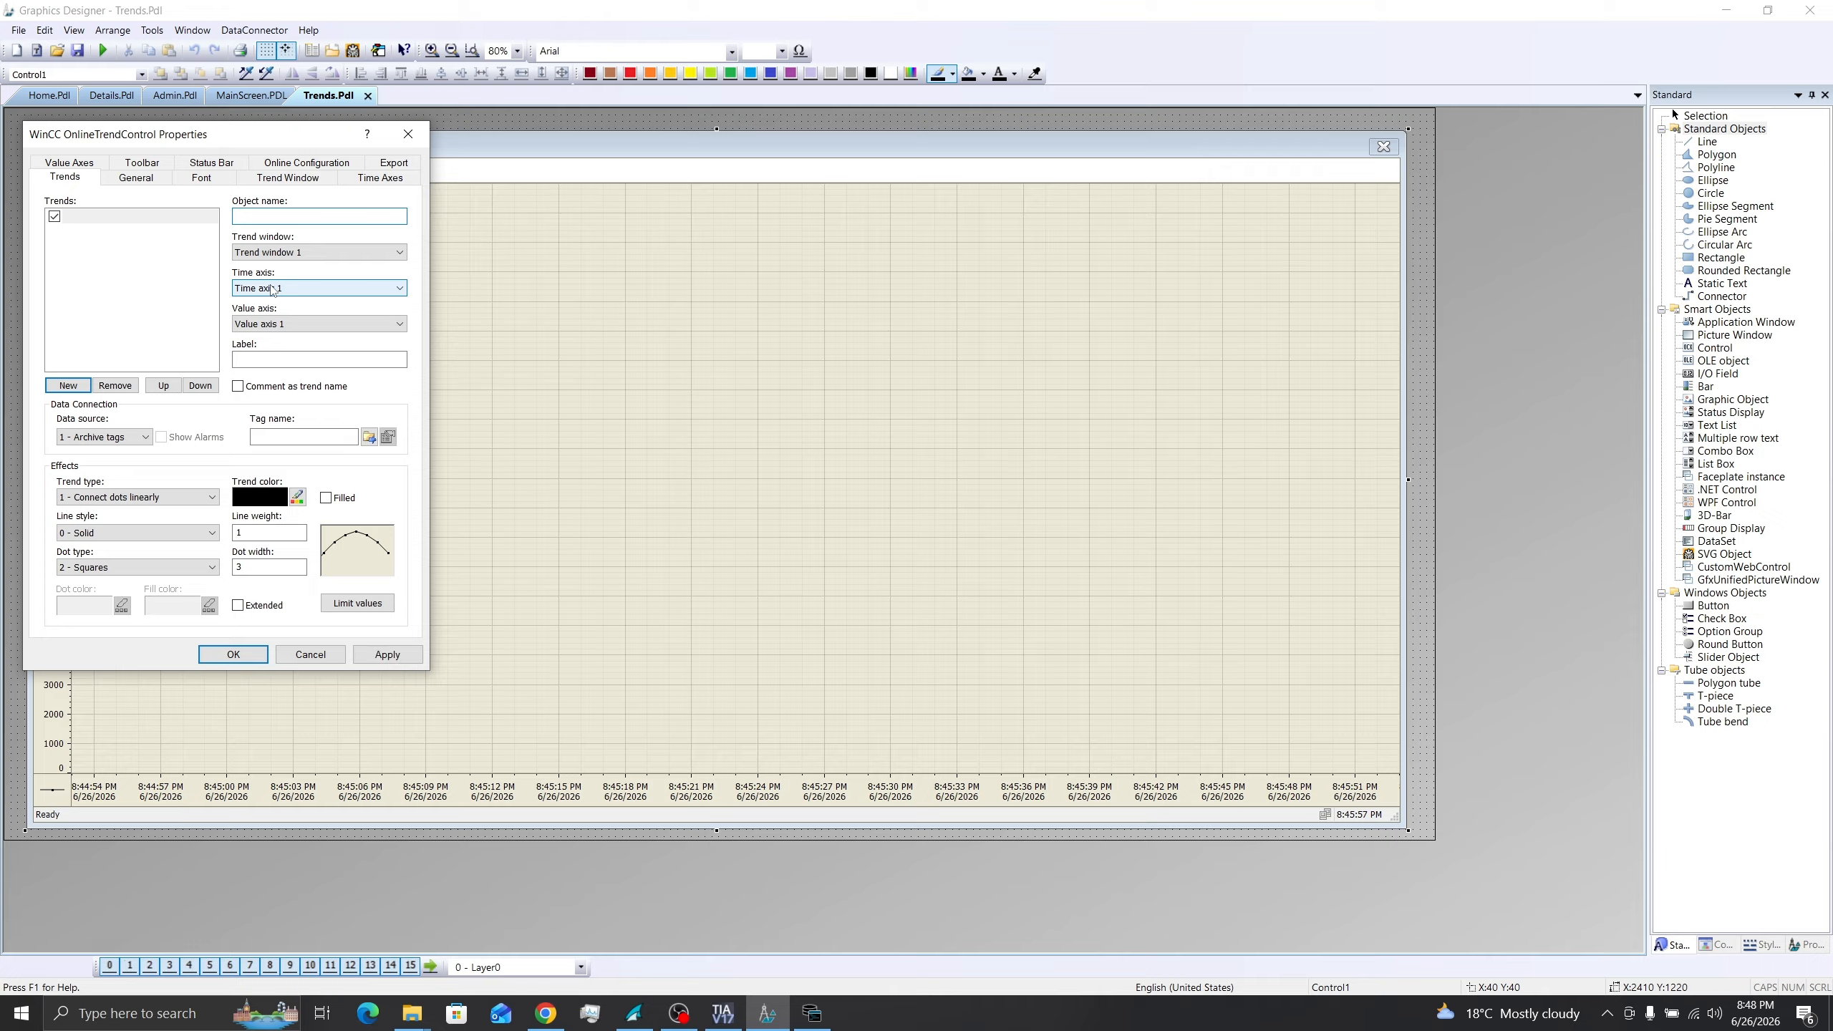
text(Timer 1_NorthSoth)
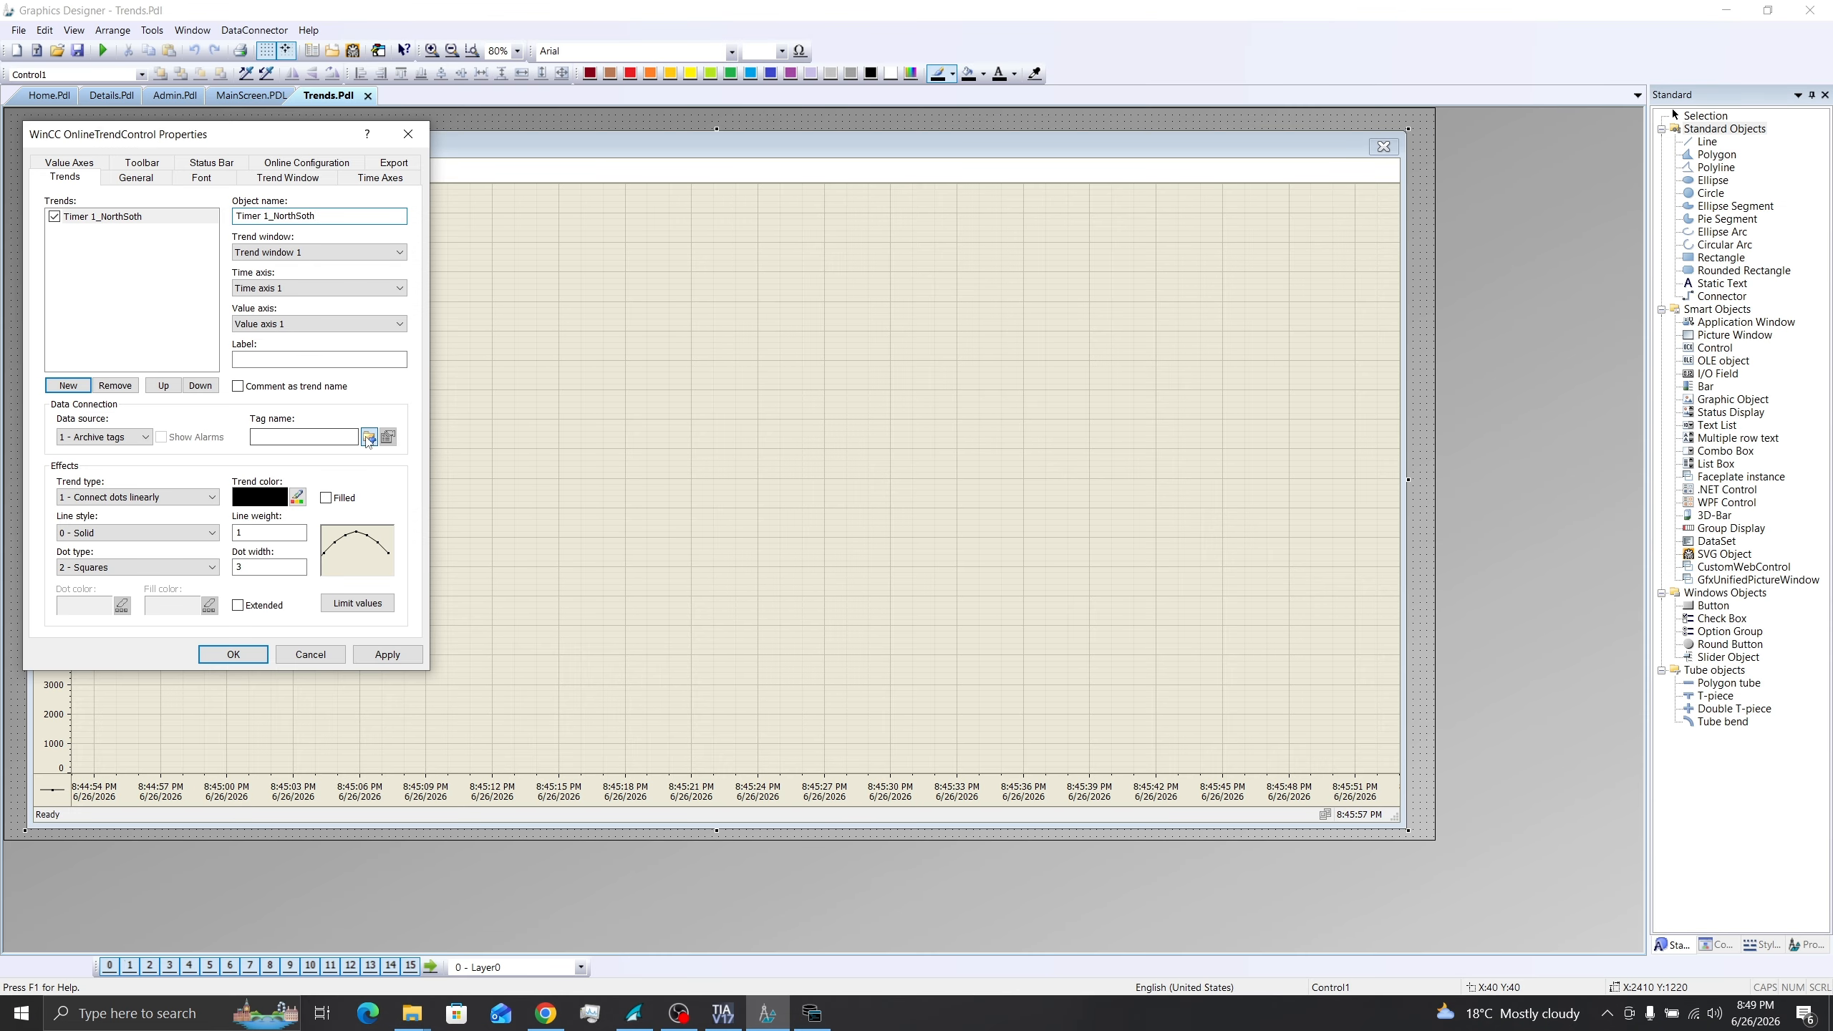
Connect the Timer 1_NorthSoth trend to archive tag IEC_Timer_0_DB_ET in TL_Timers and set its line weight to 2.
click(368, 436)
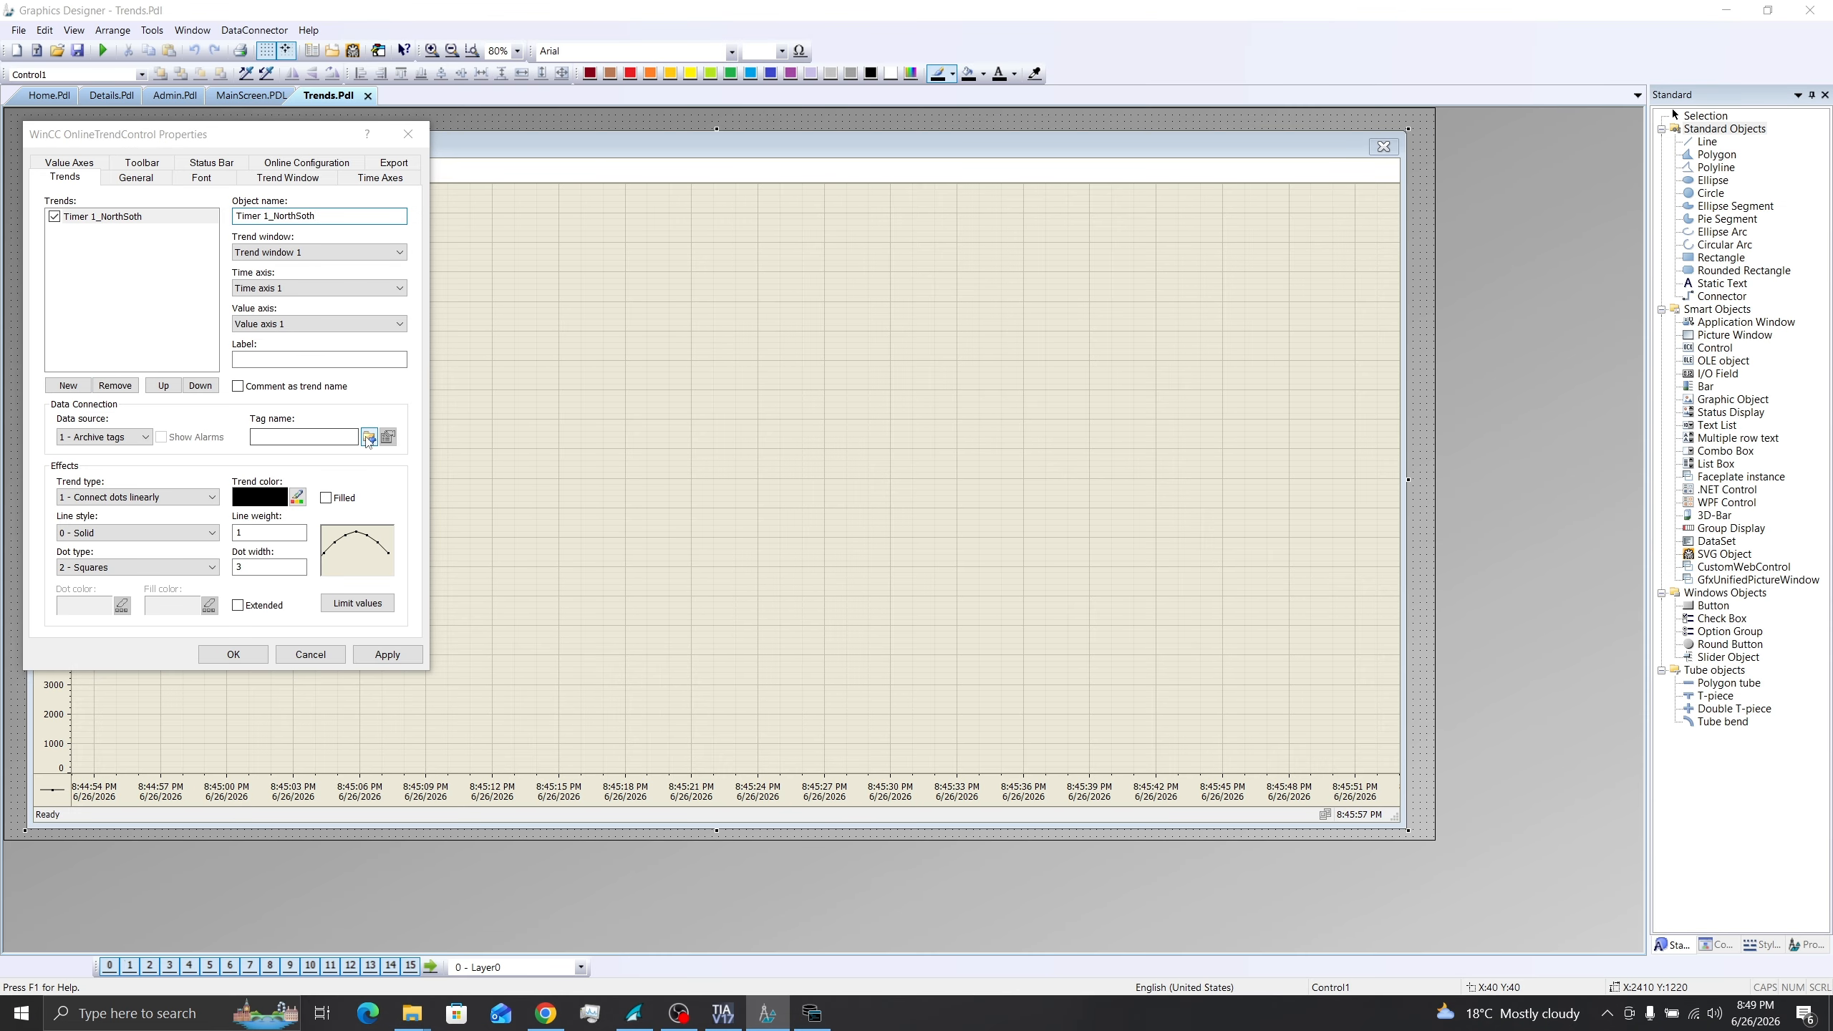
click(798, 442)
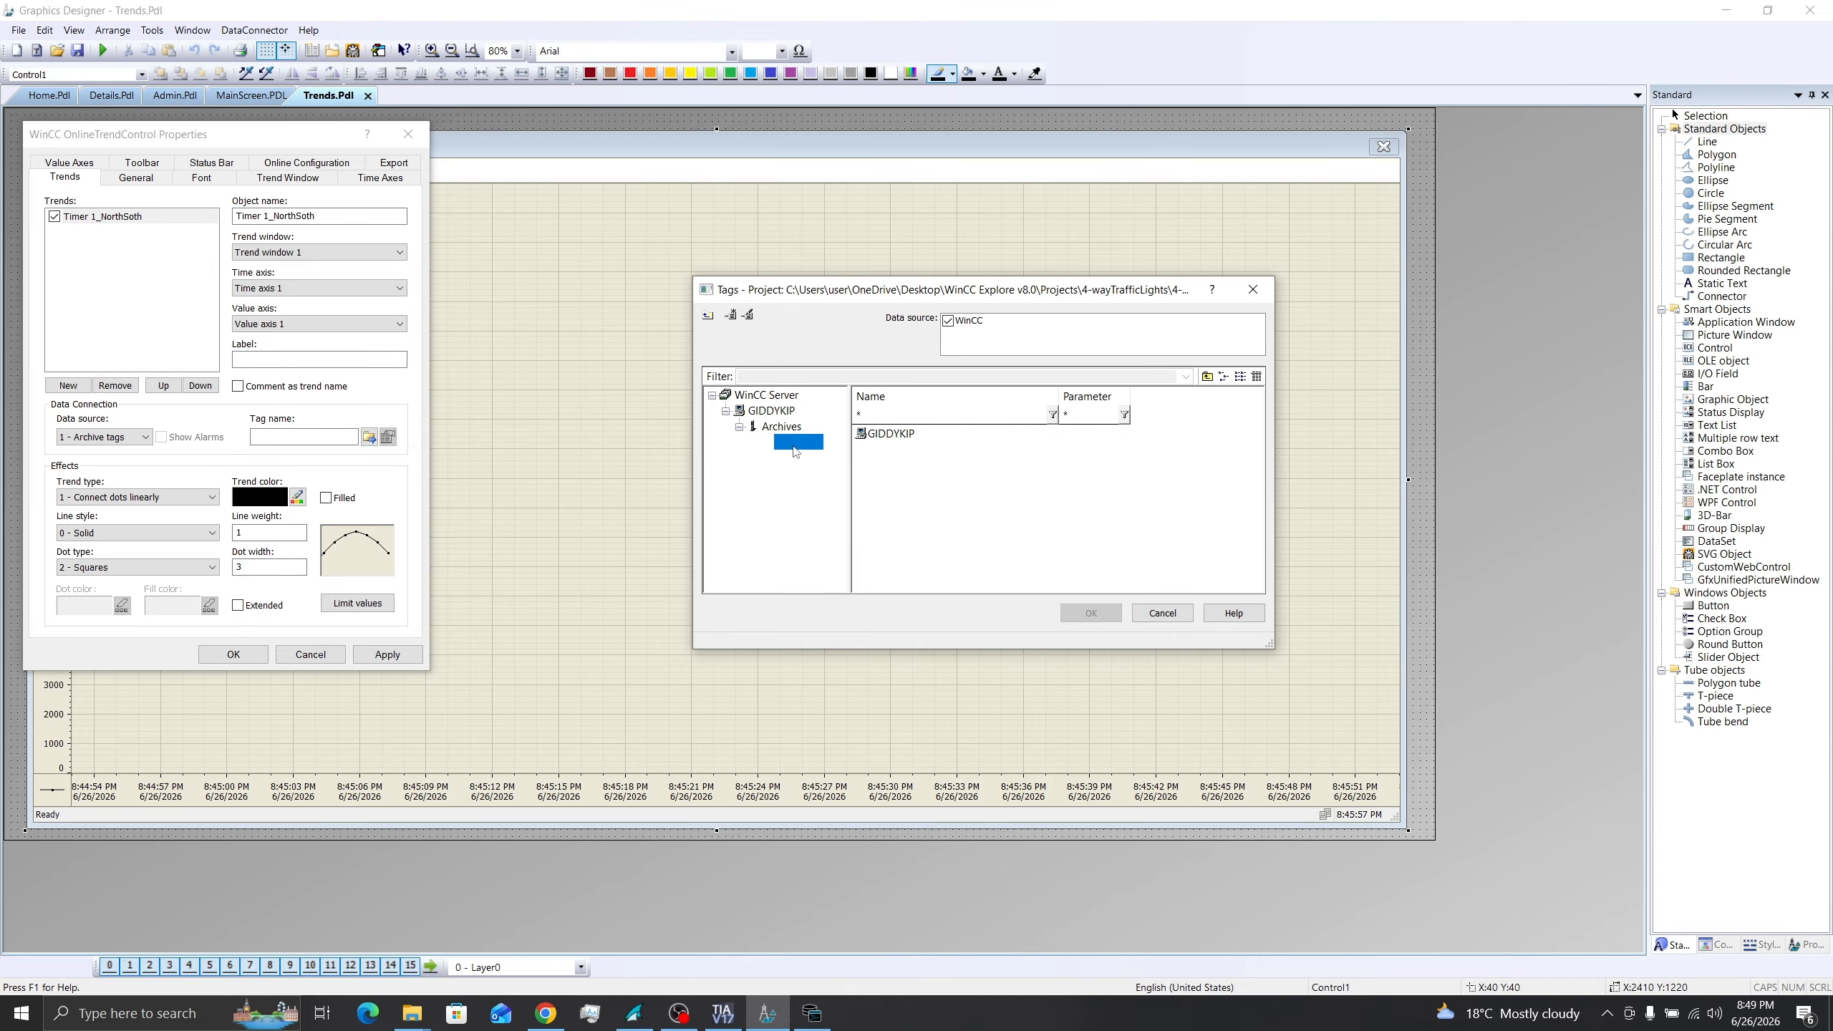
click(915, 435)
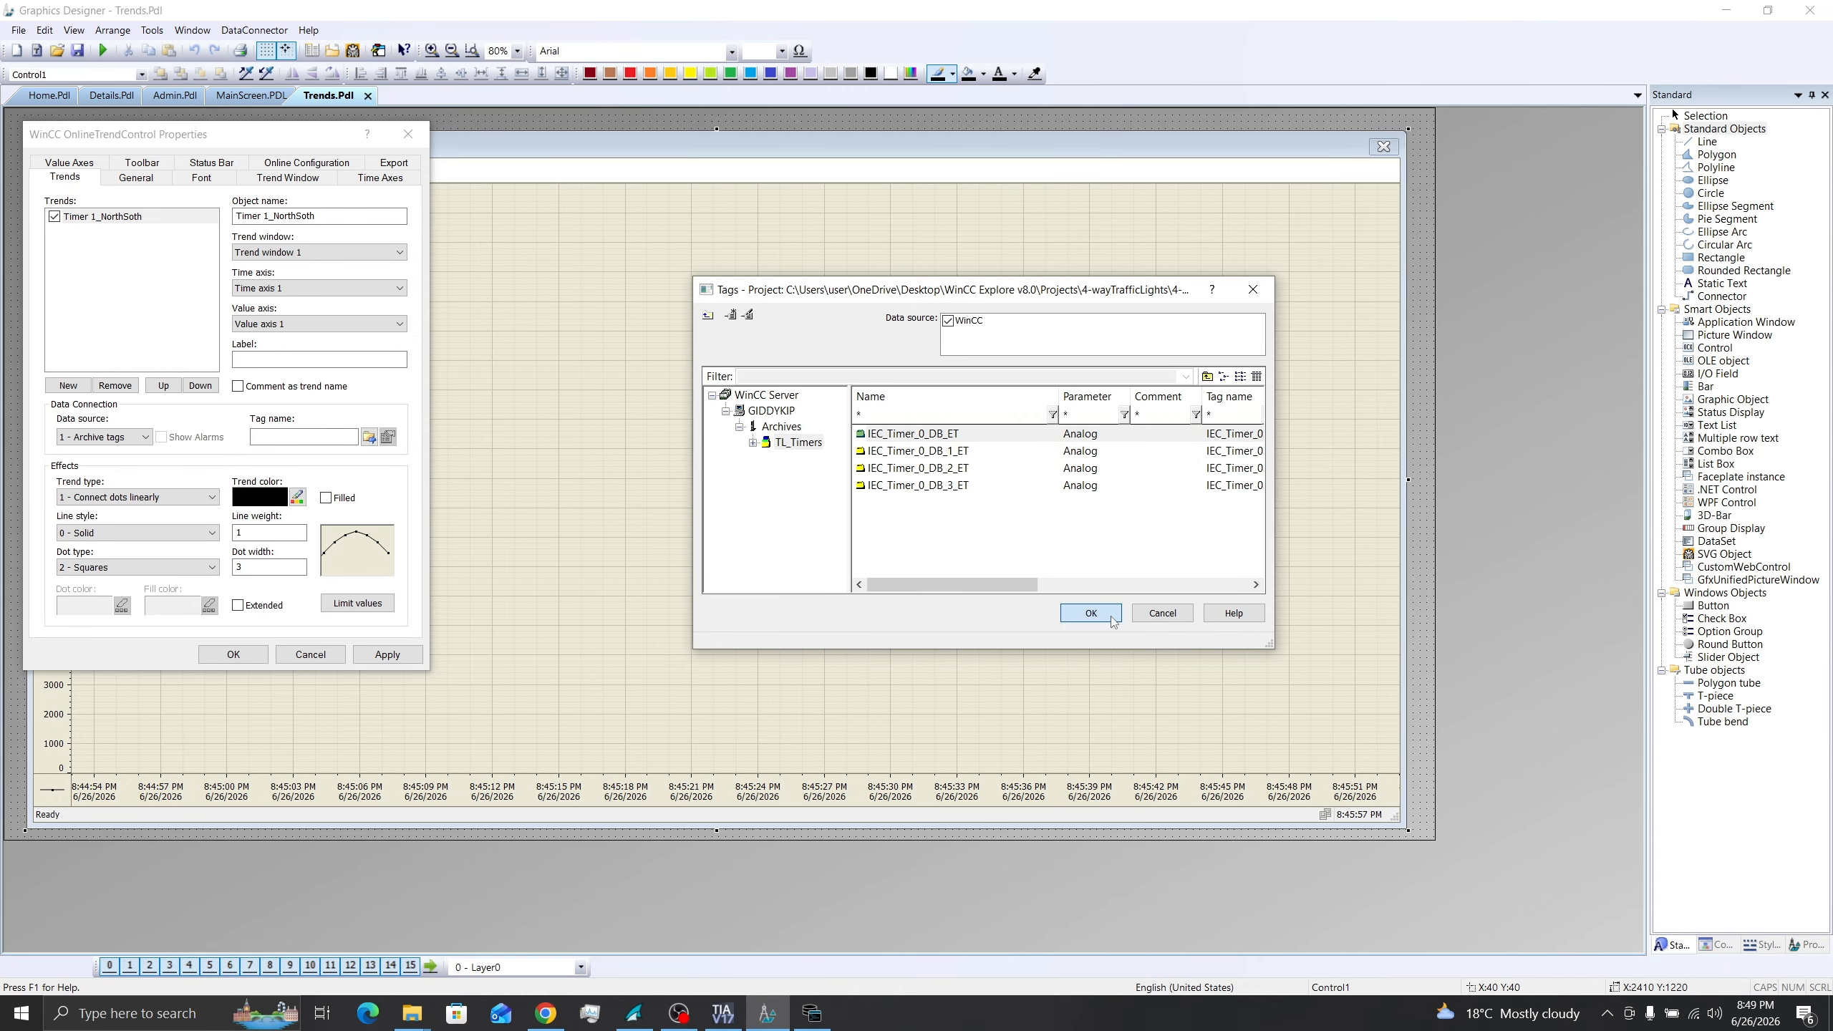
click(1112, 615)
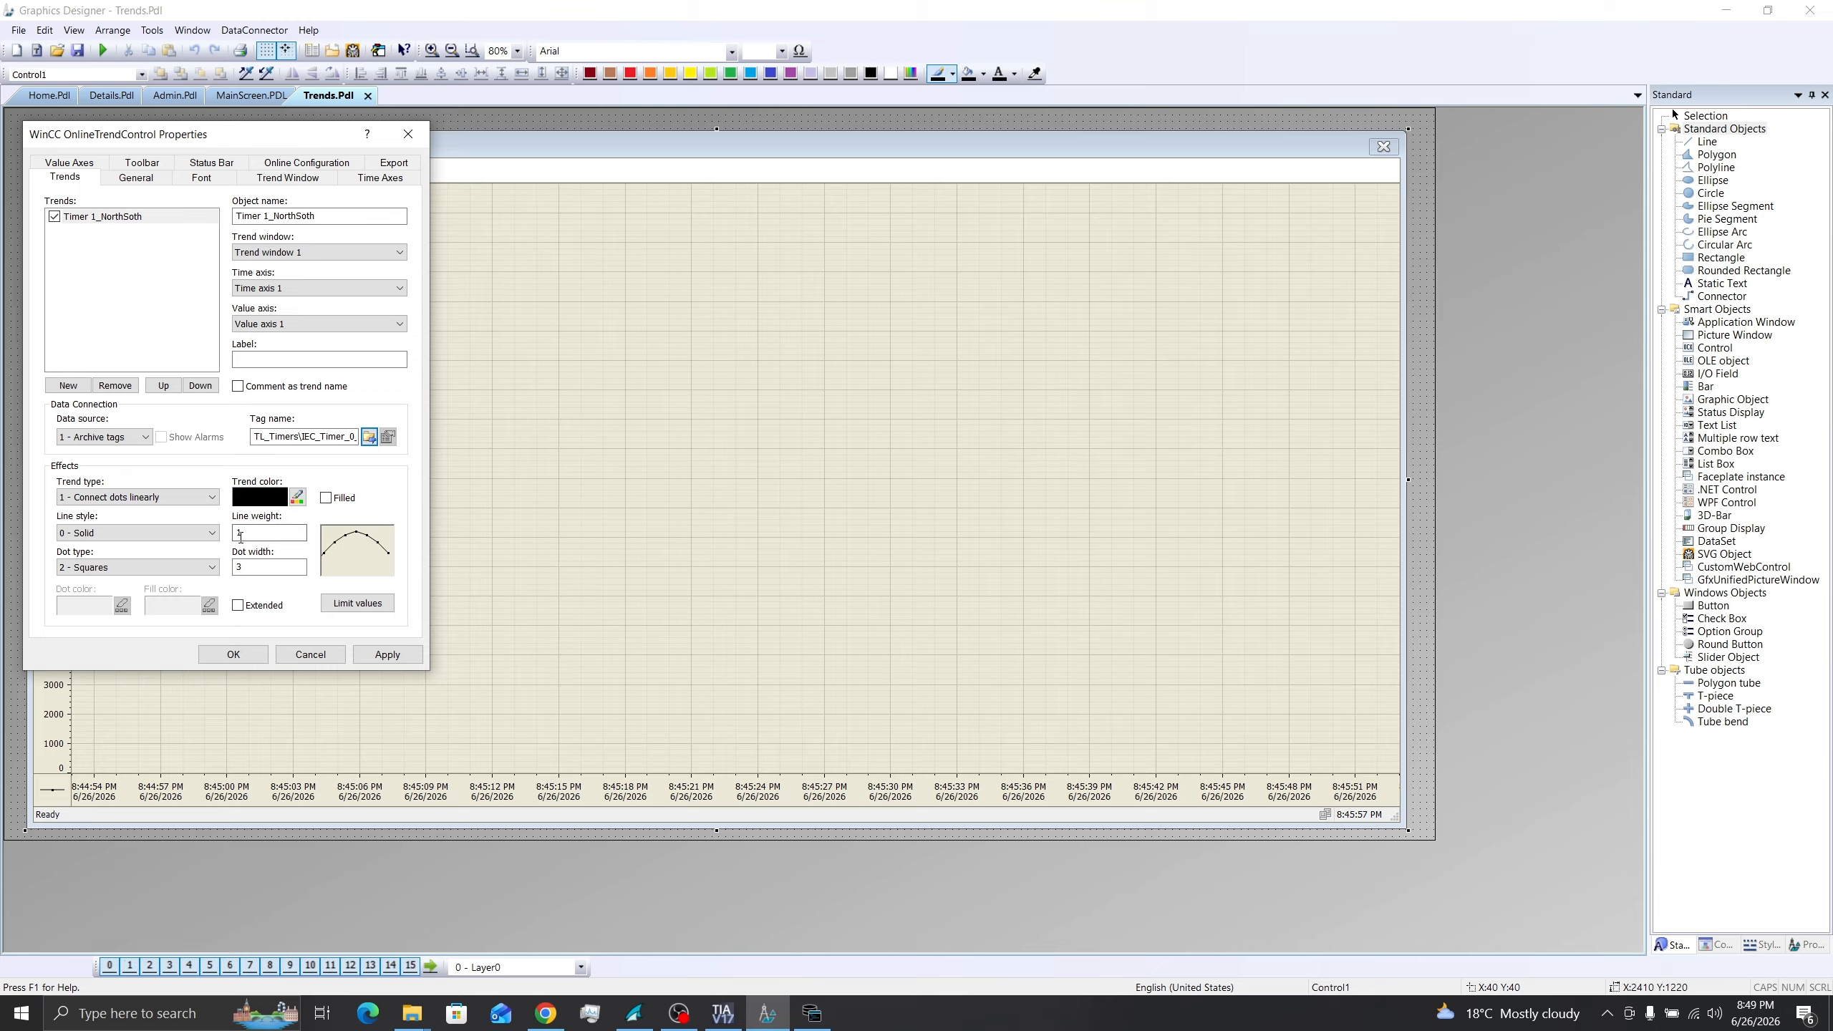
double_click(241, 535)
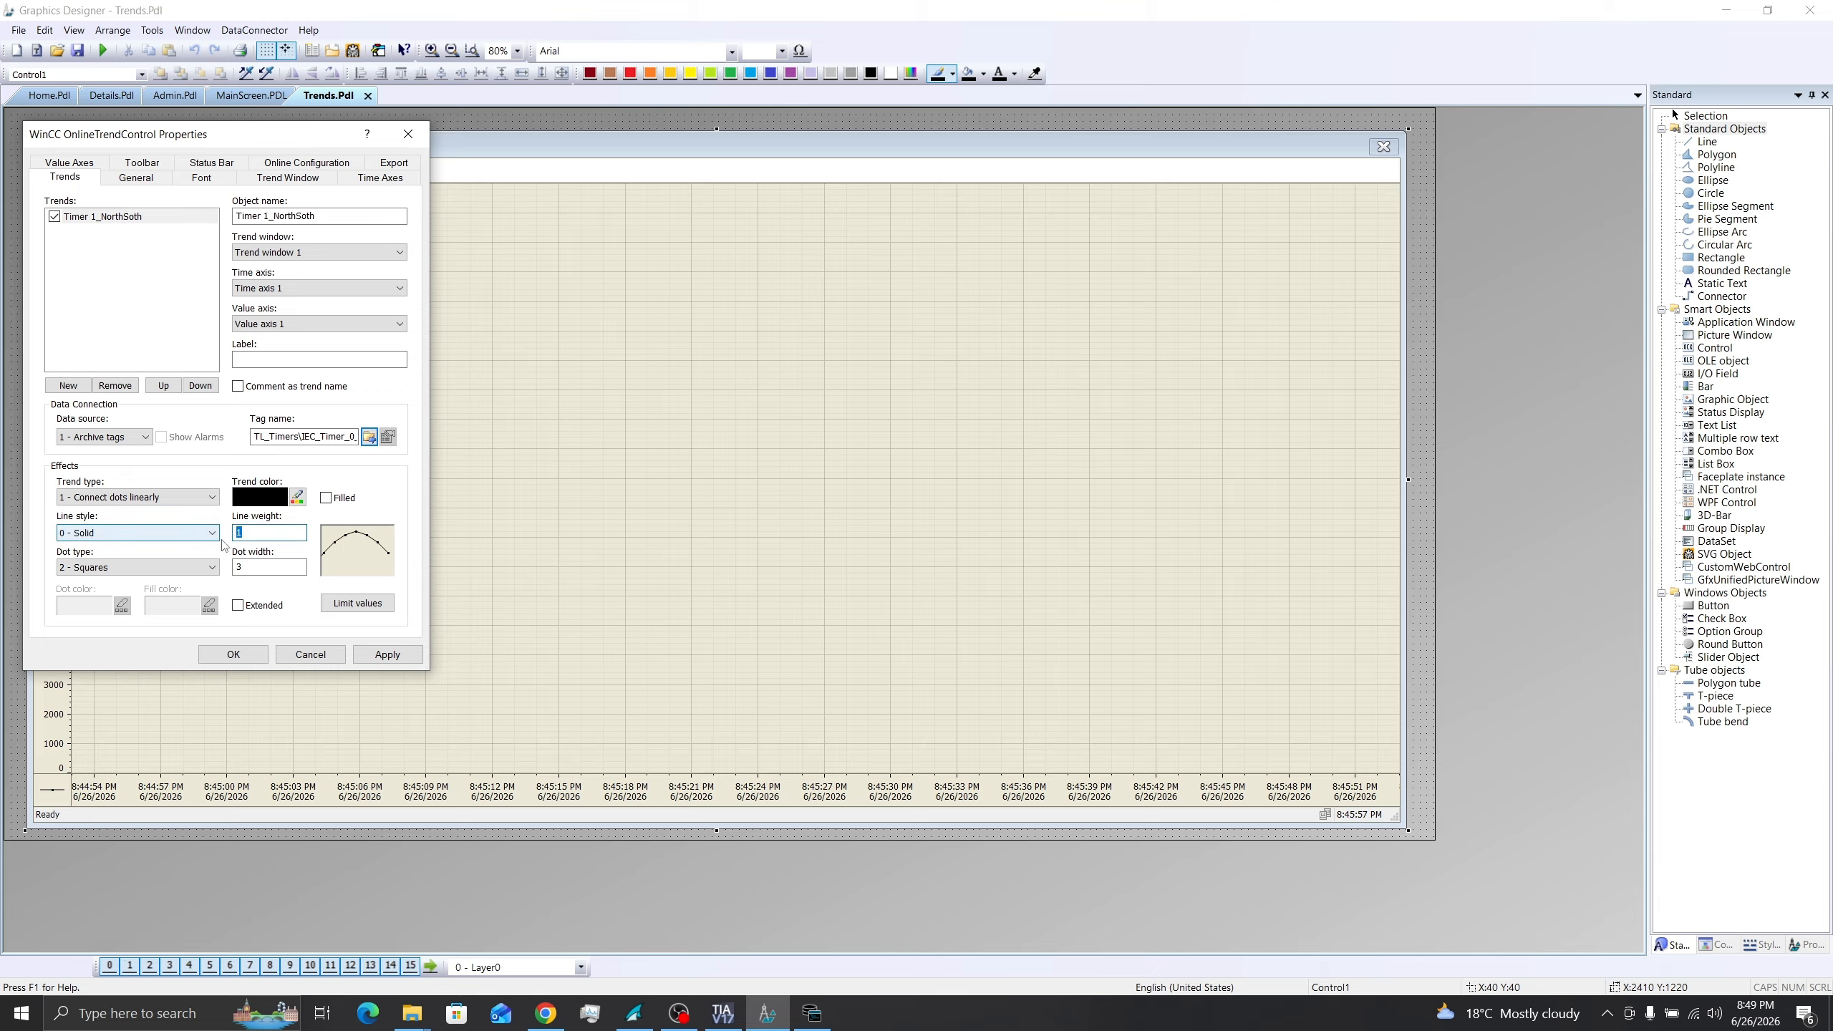
text(2)
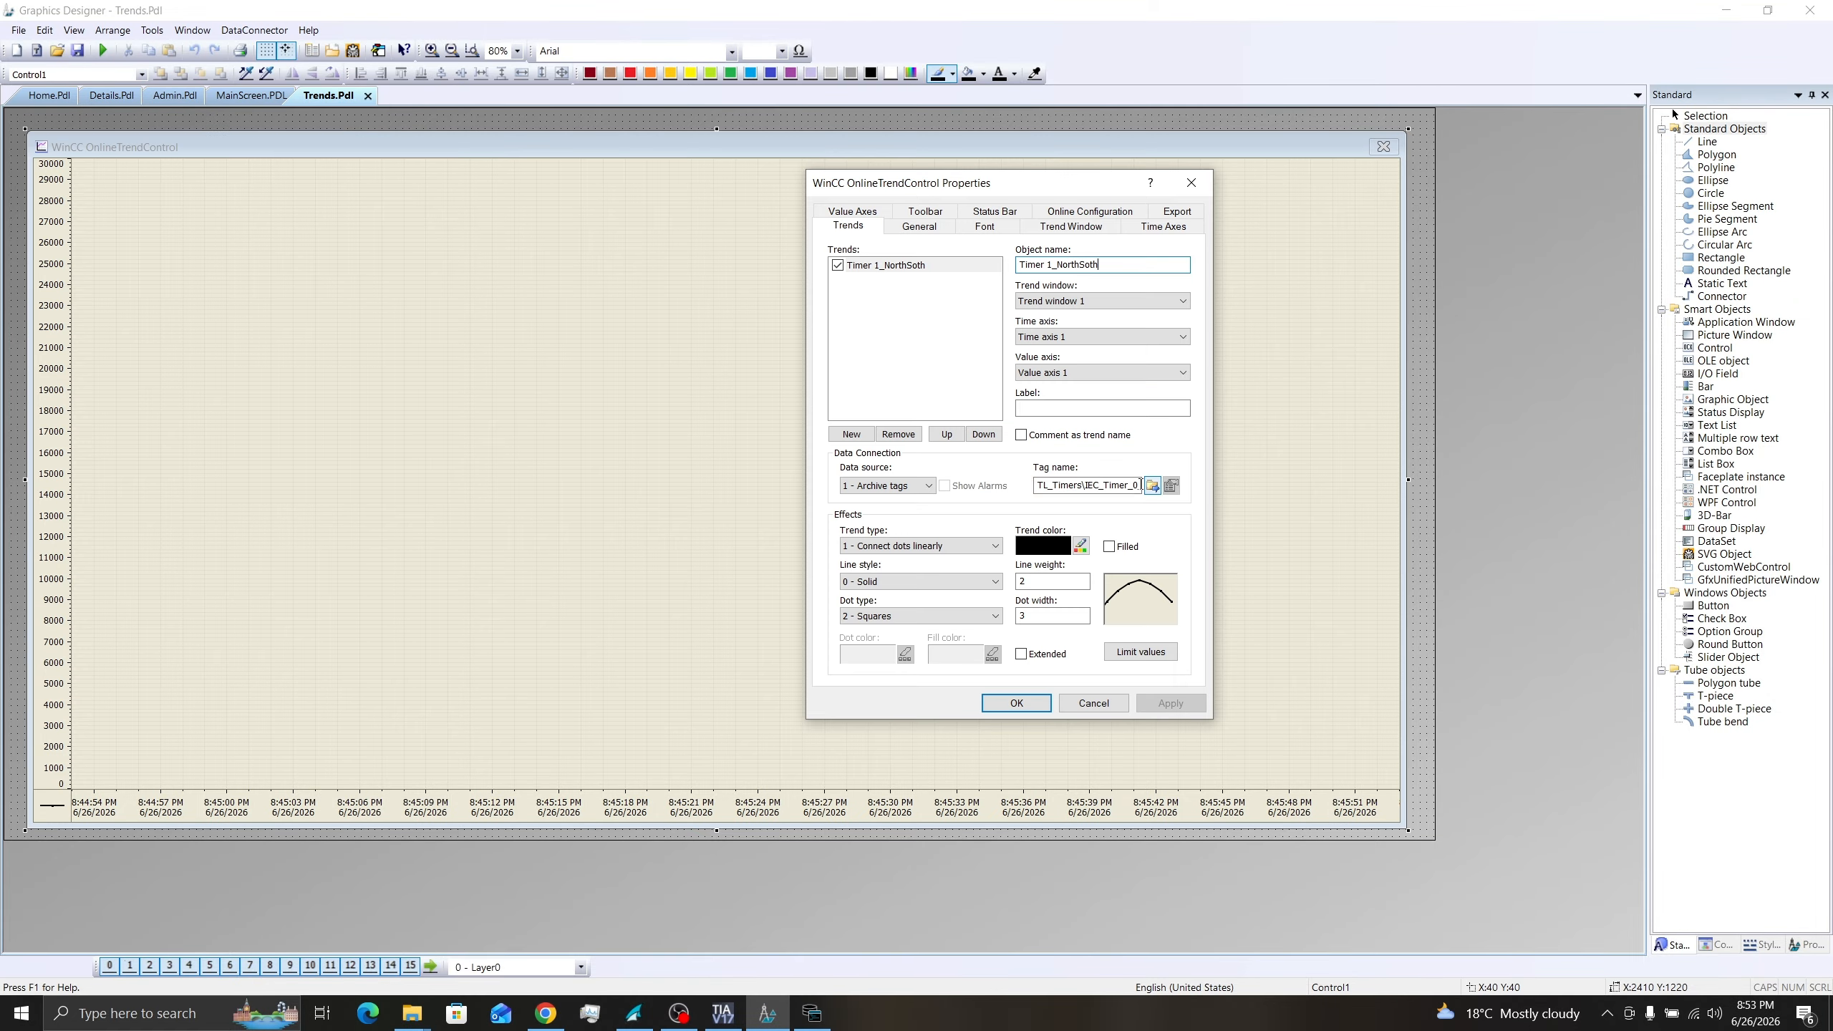
Add a second trend to the trend control and name it Timer2_Yellow on.
click(863, 435)
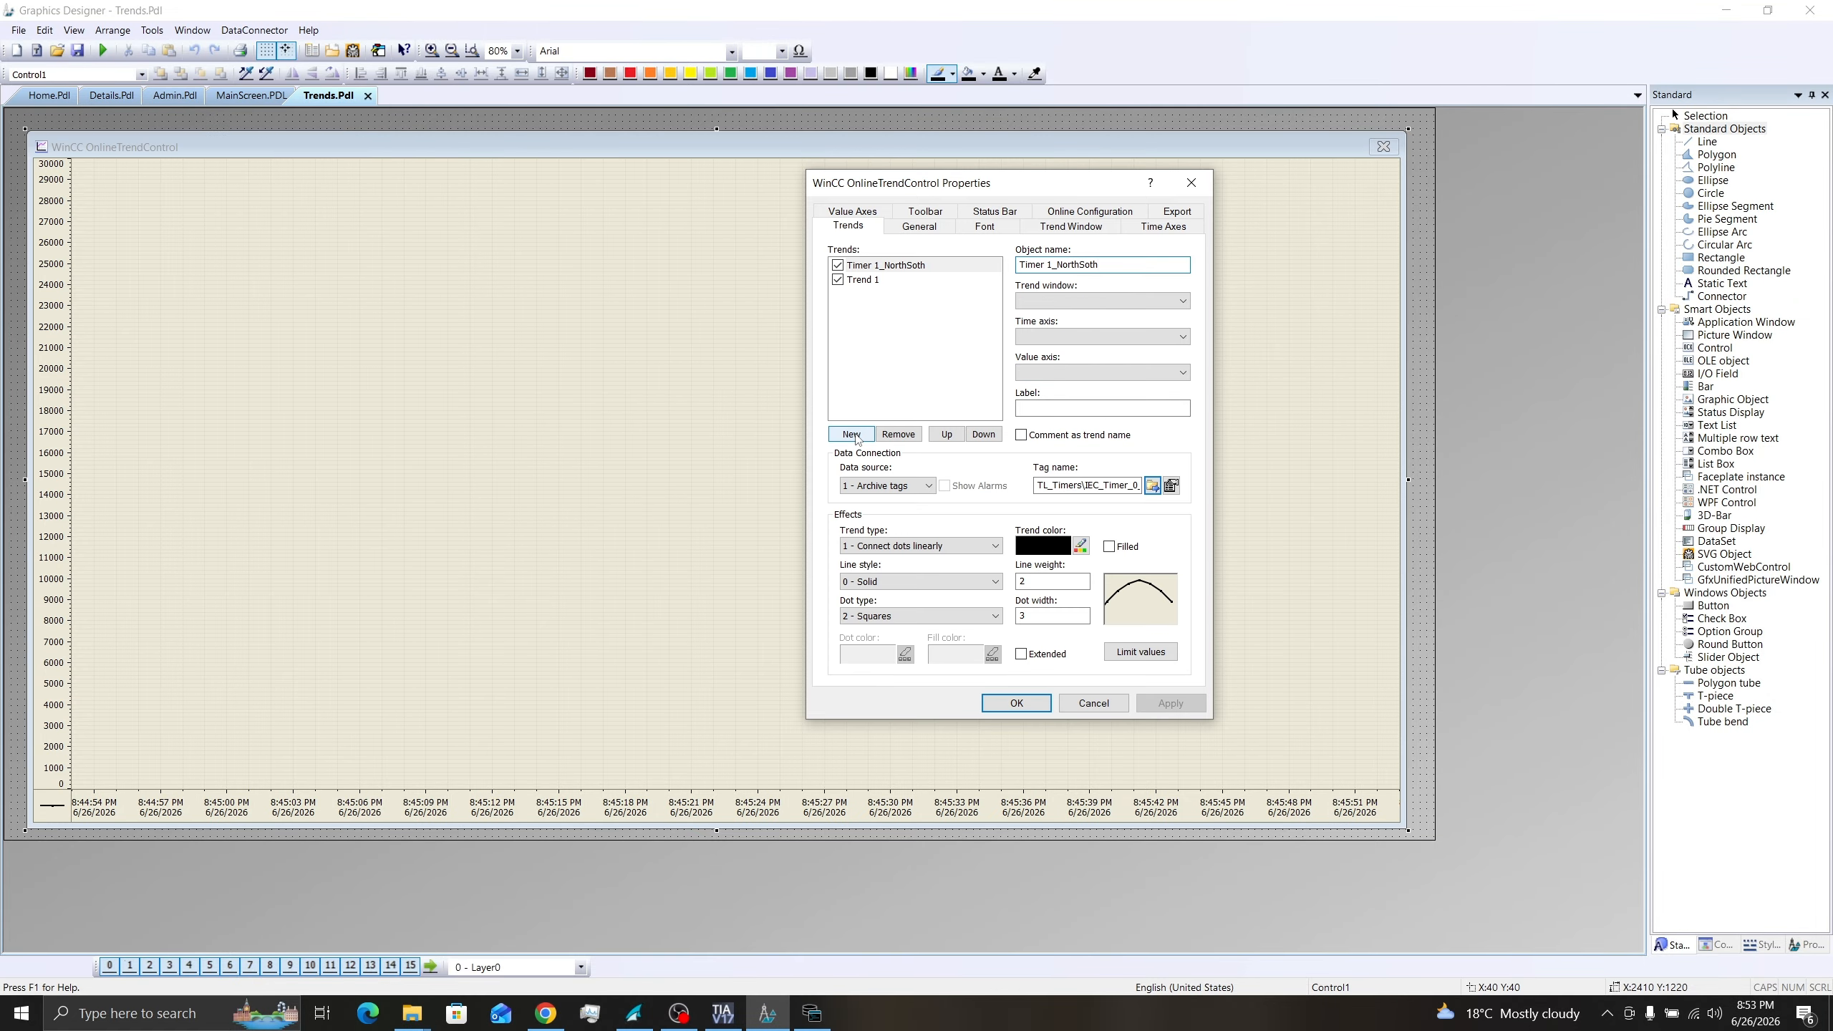
click(872, 285)
key(Tab)
text(Timer)
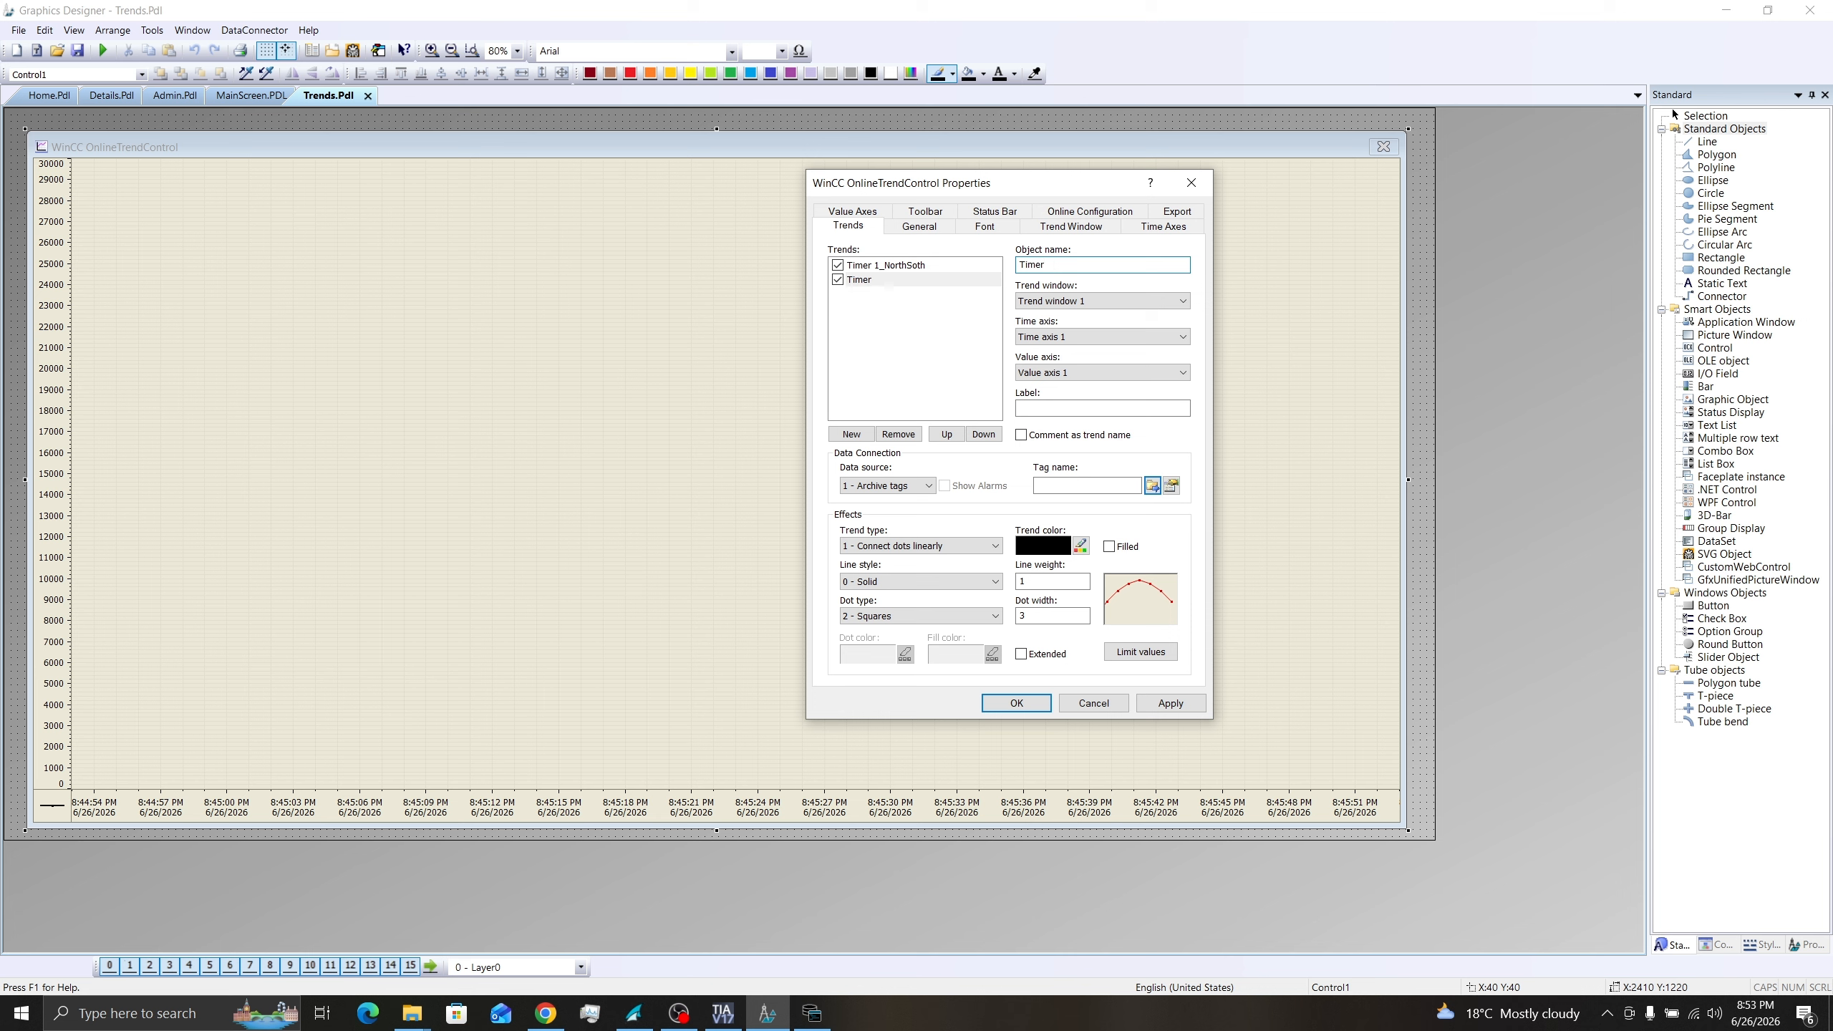
text(2_Yellow on)
Connect the Timer2_Yellow on trend to archive tag IEC_Timer_0_DB_1_ET in TL_Timers and set its line weight to 2.
click(1159, 488)
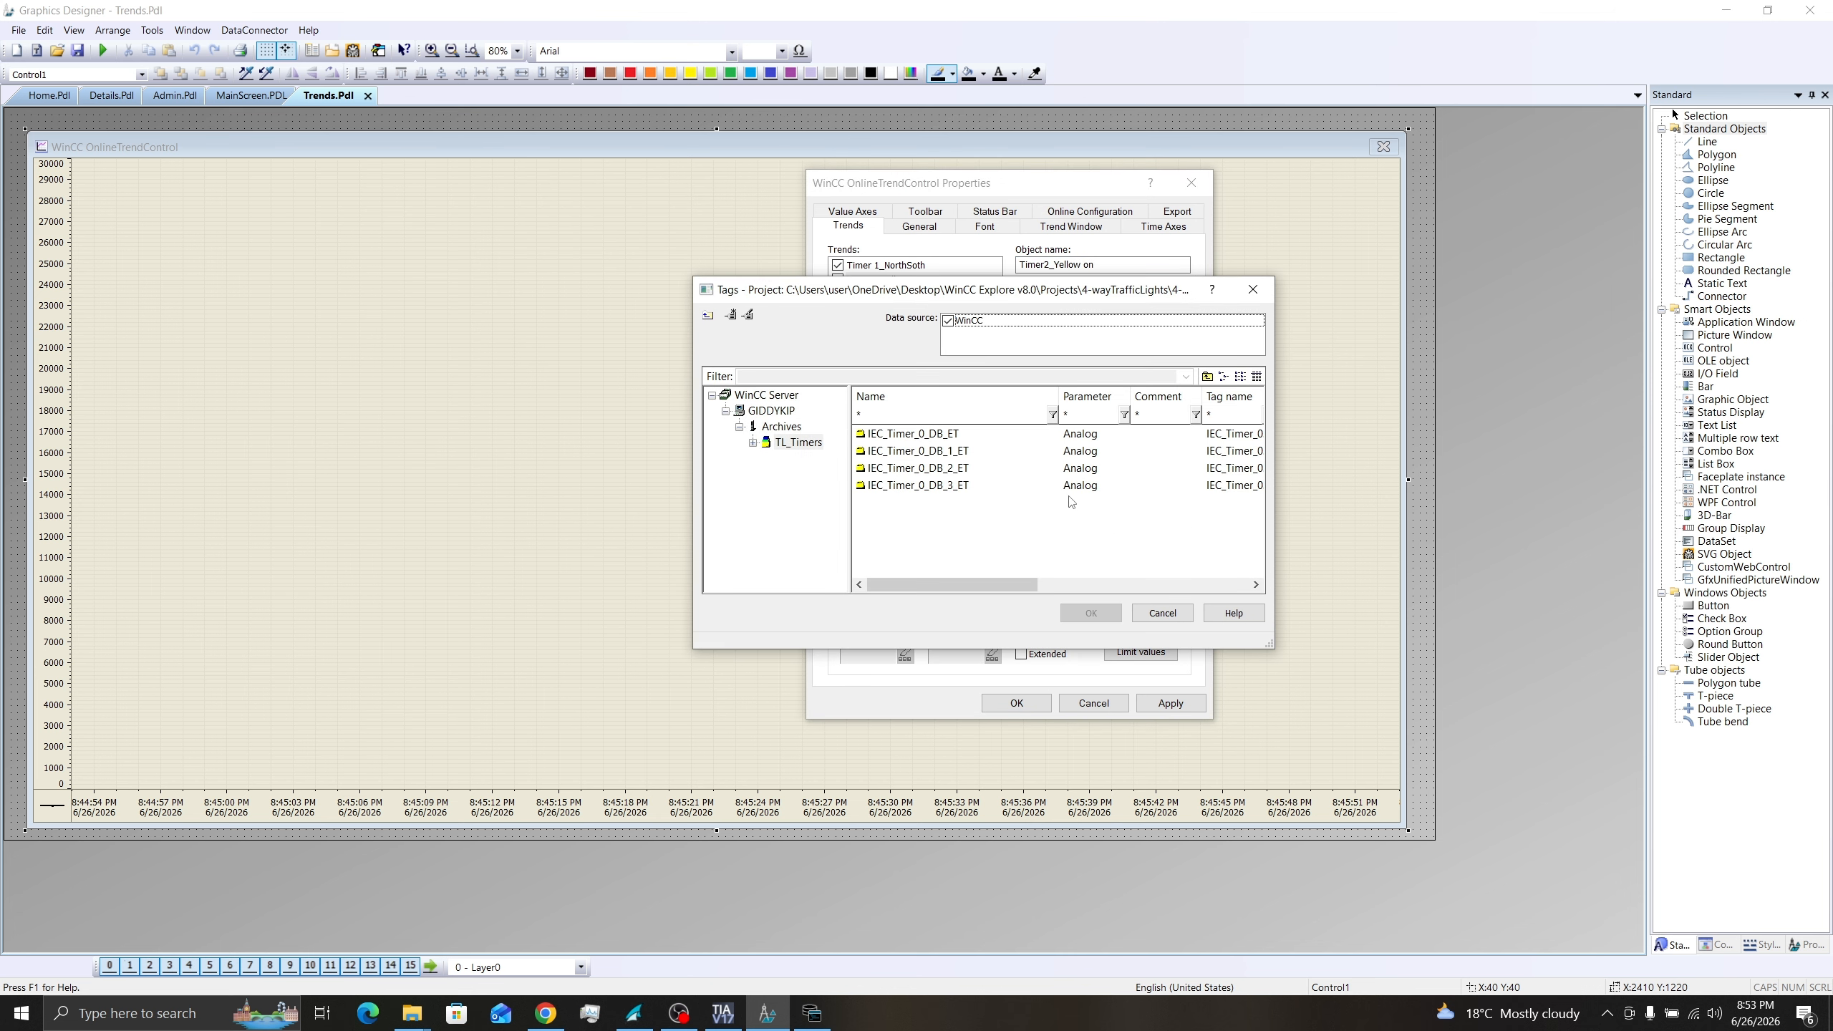
click(944, 452)
click(1099, 611)
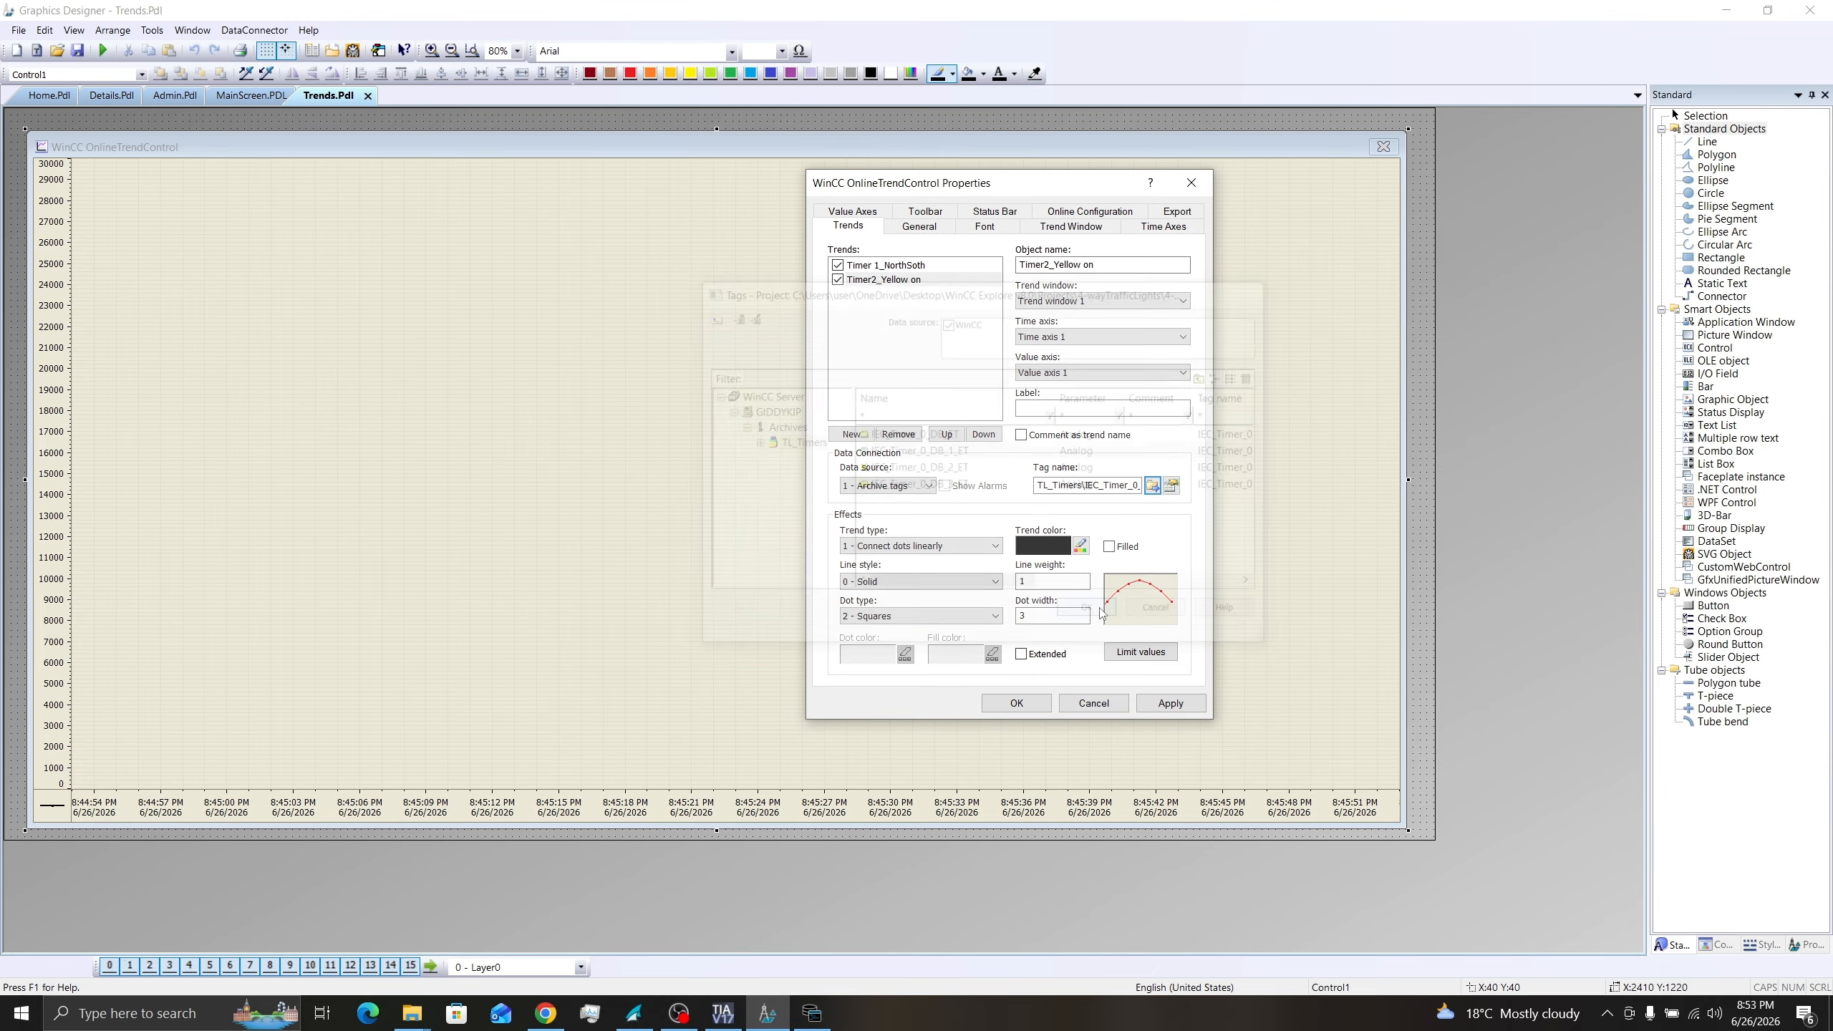
drag(1041, 586, 1011, 587)
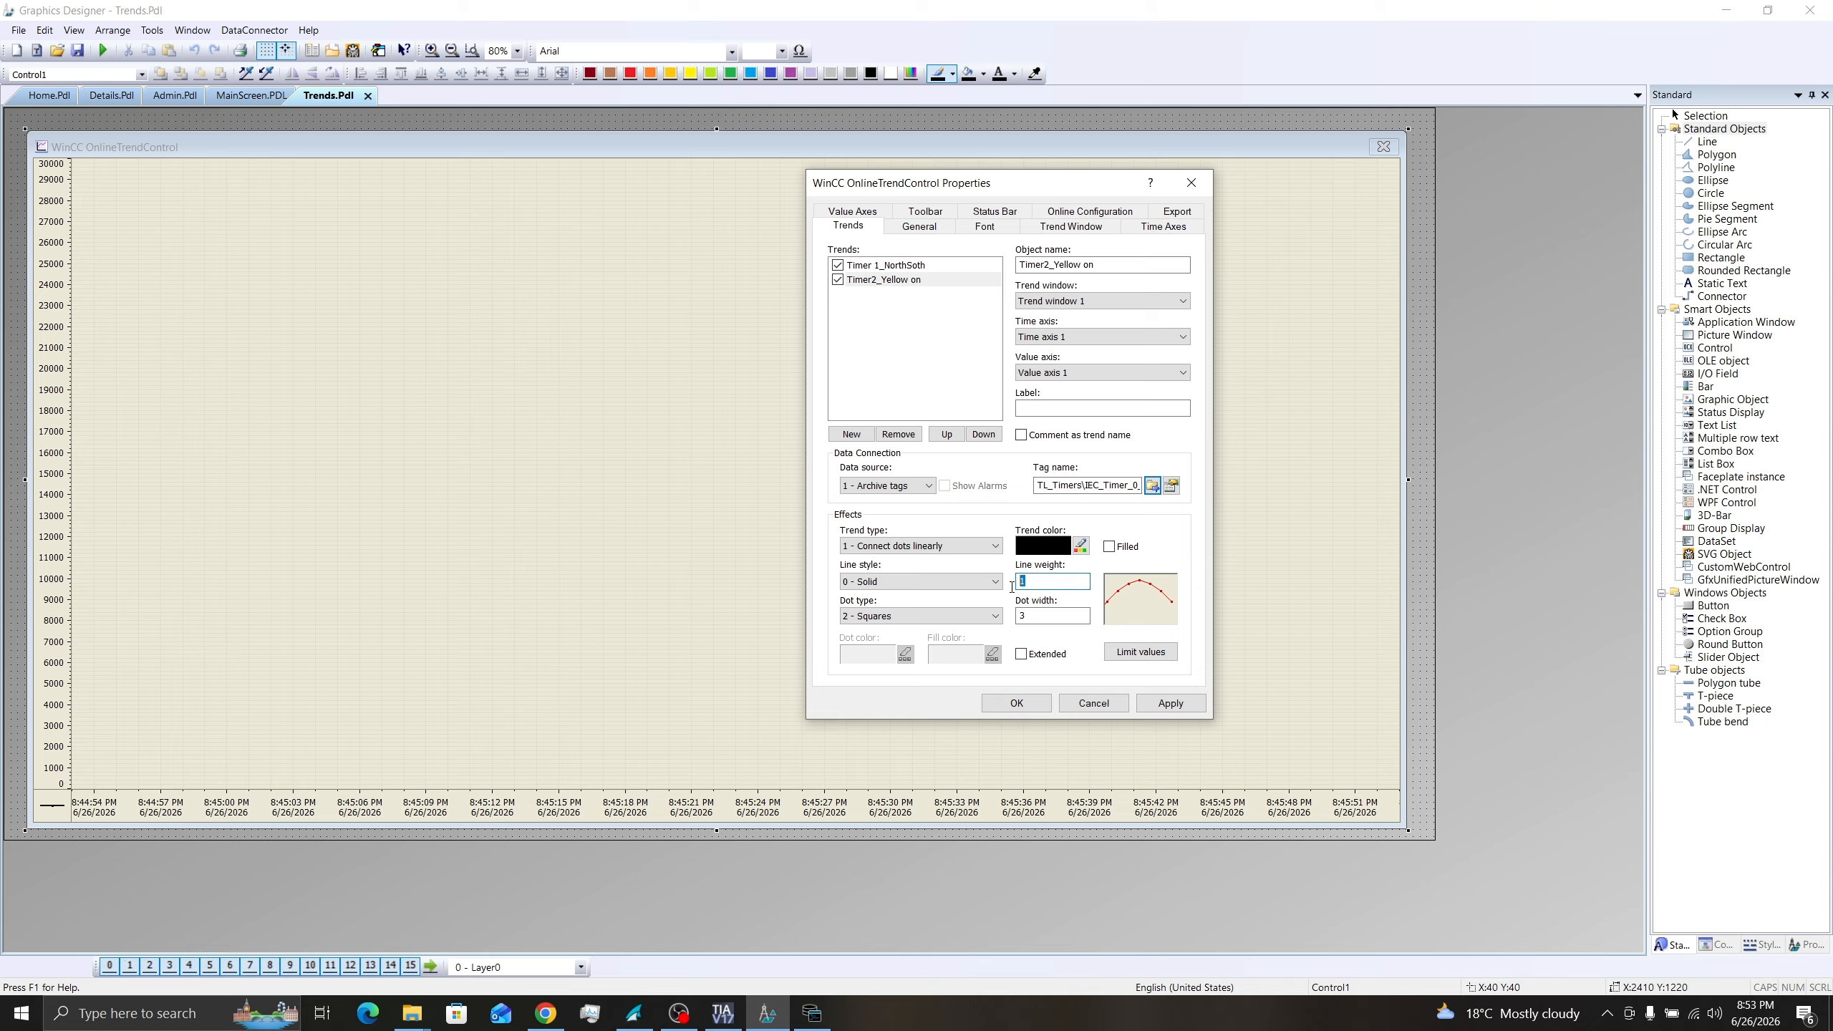
text(2)
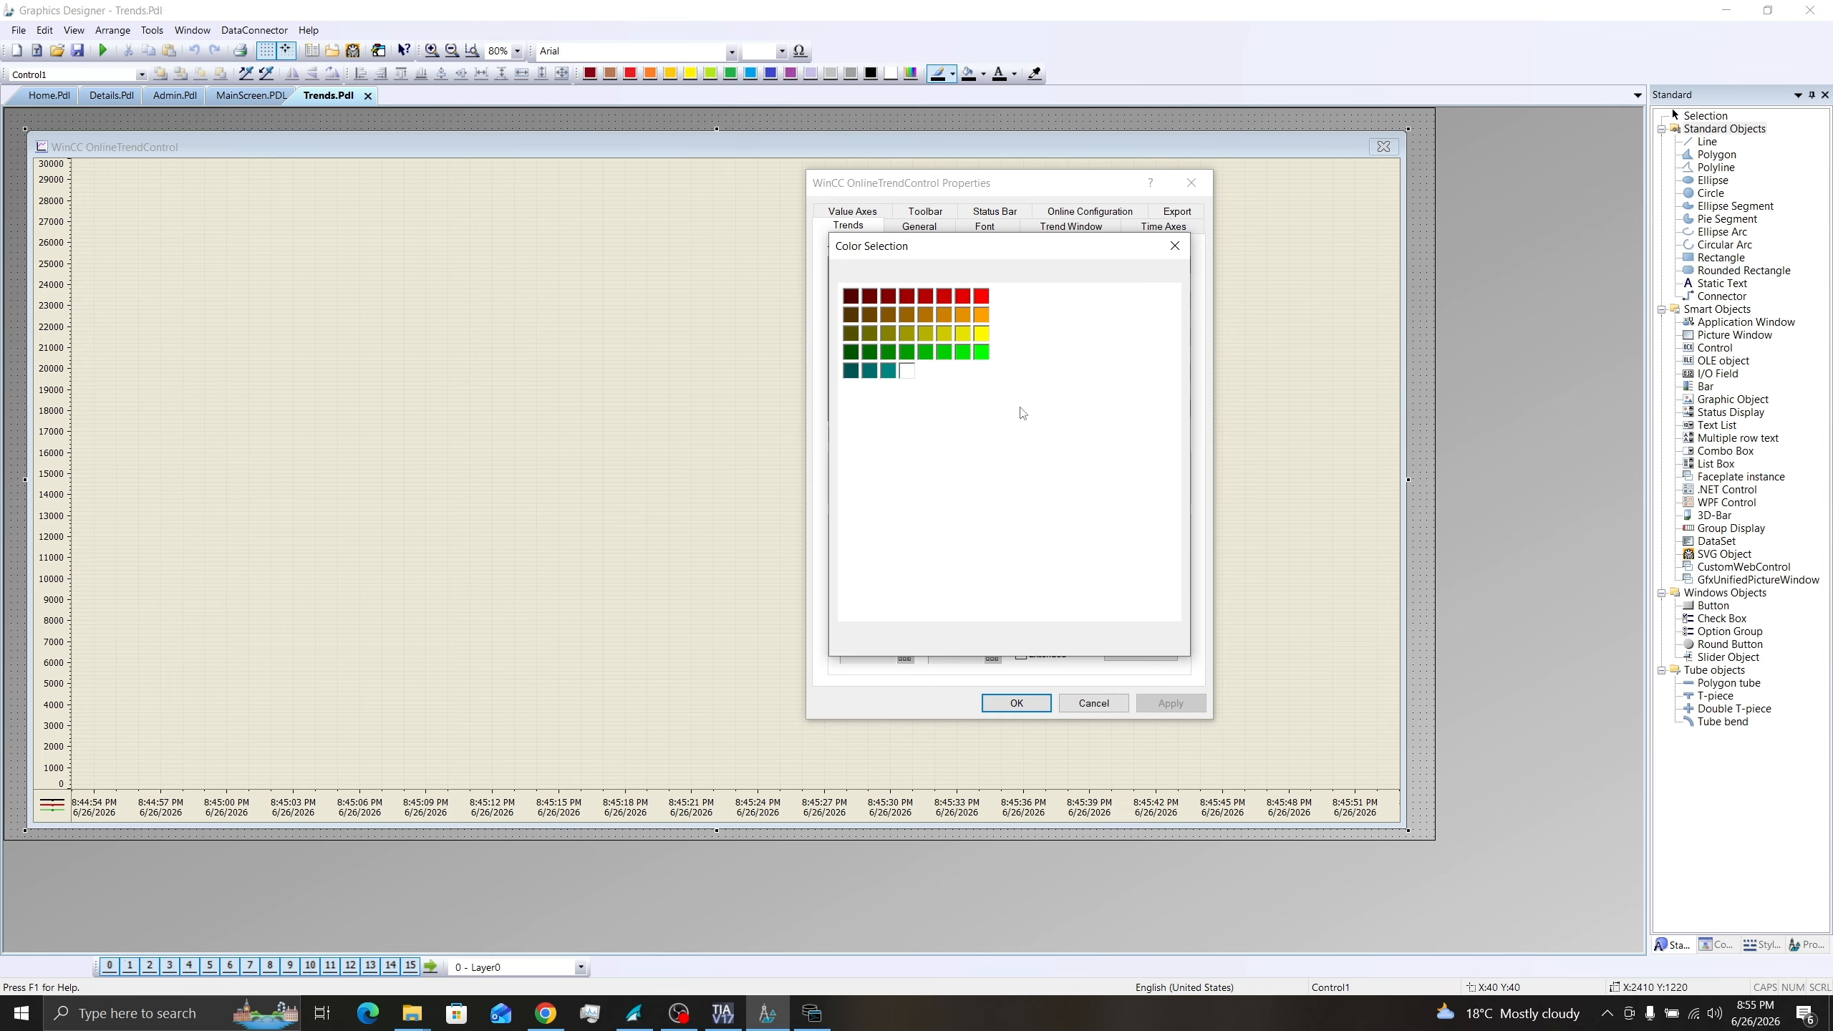
Apply a dark yellow trend color to Timer2_Yellow on and add a third trend to the control.
click(1073, 638)
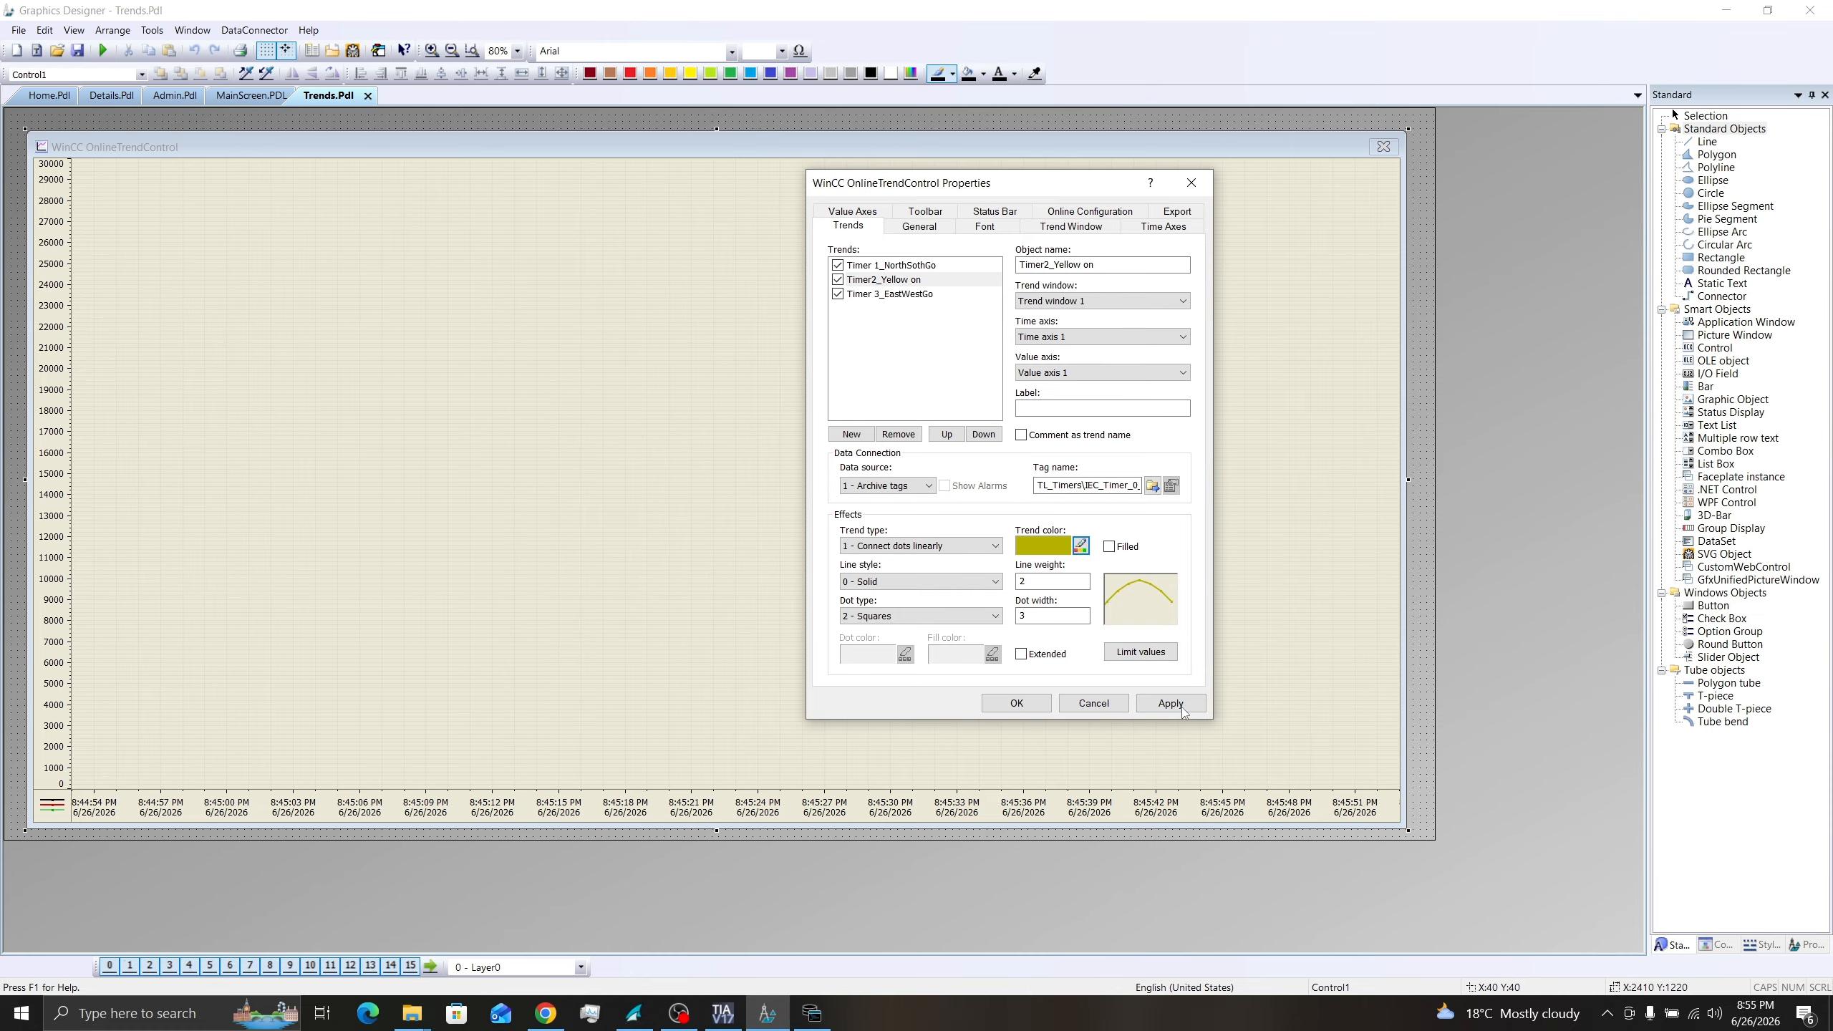
click(1170, 703)
click(852, 435)
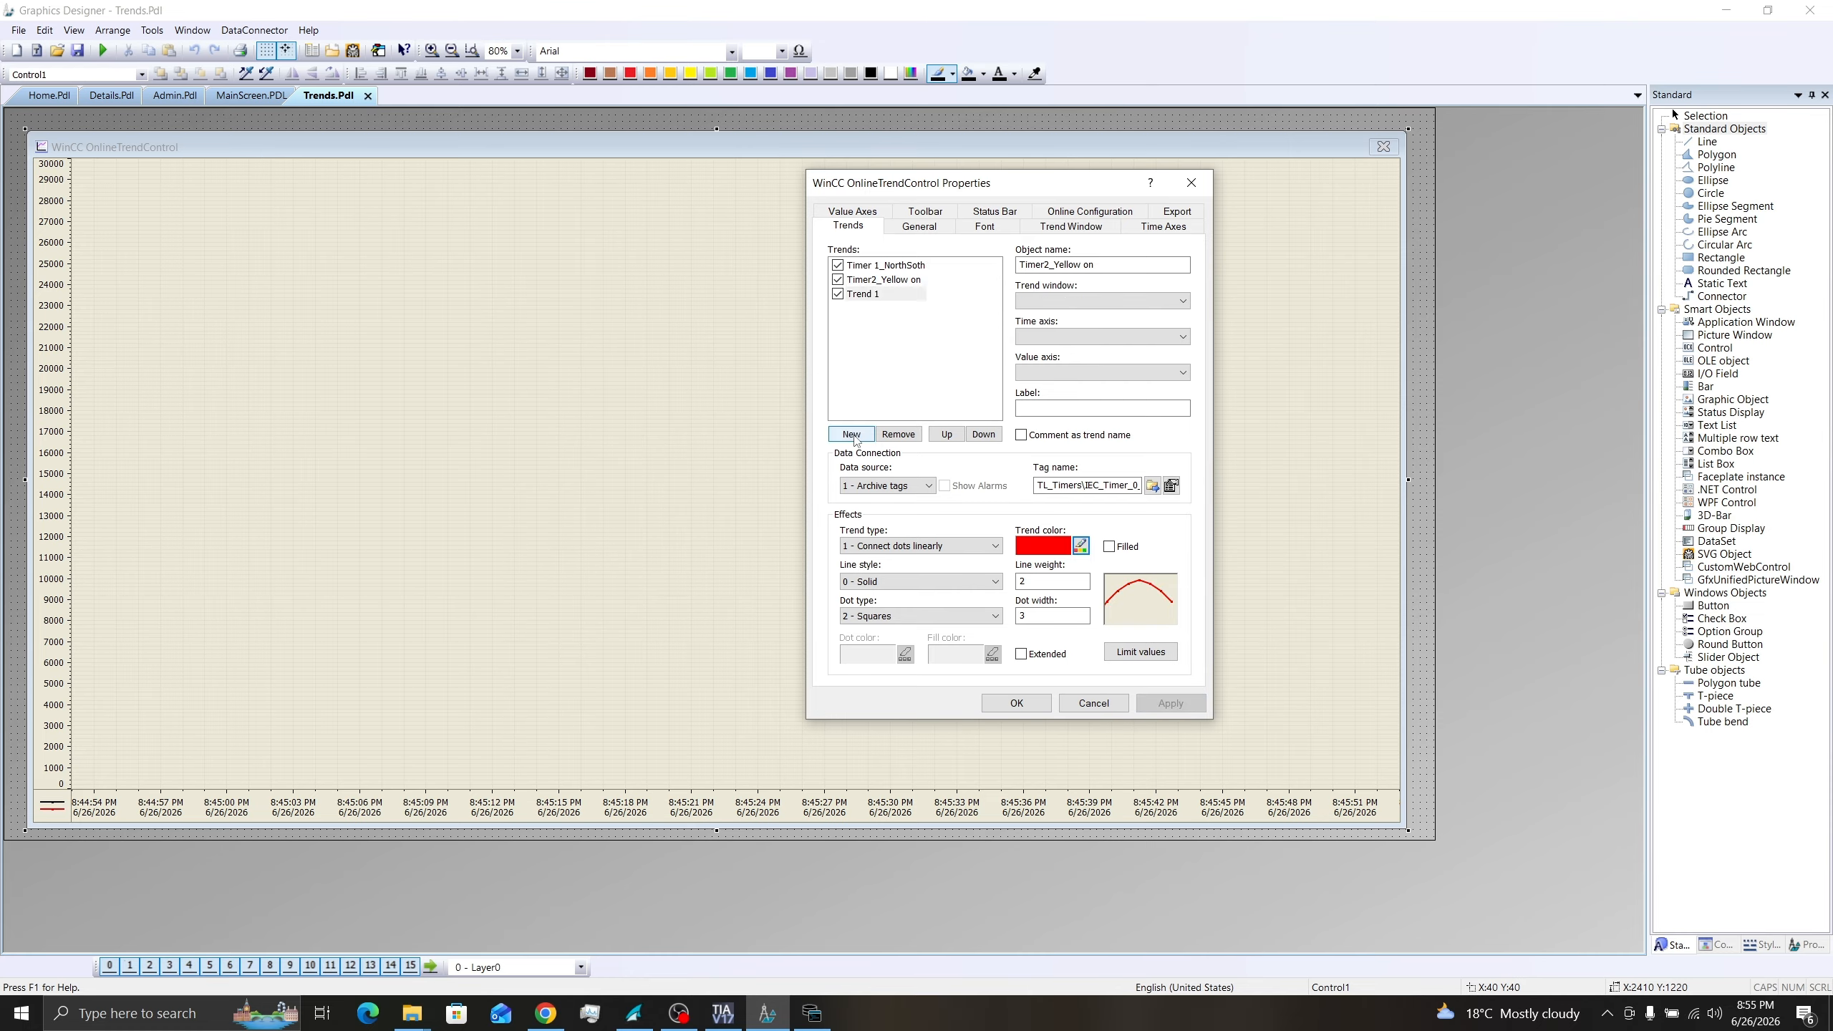
Name the third trend Timer 3_EastWestGo and apply a dark green trend color to it.
text(Timer 3_East)
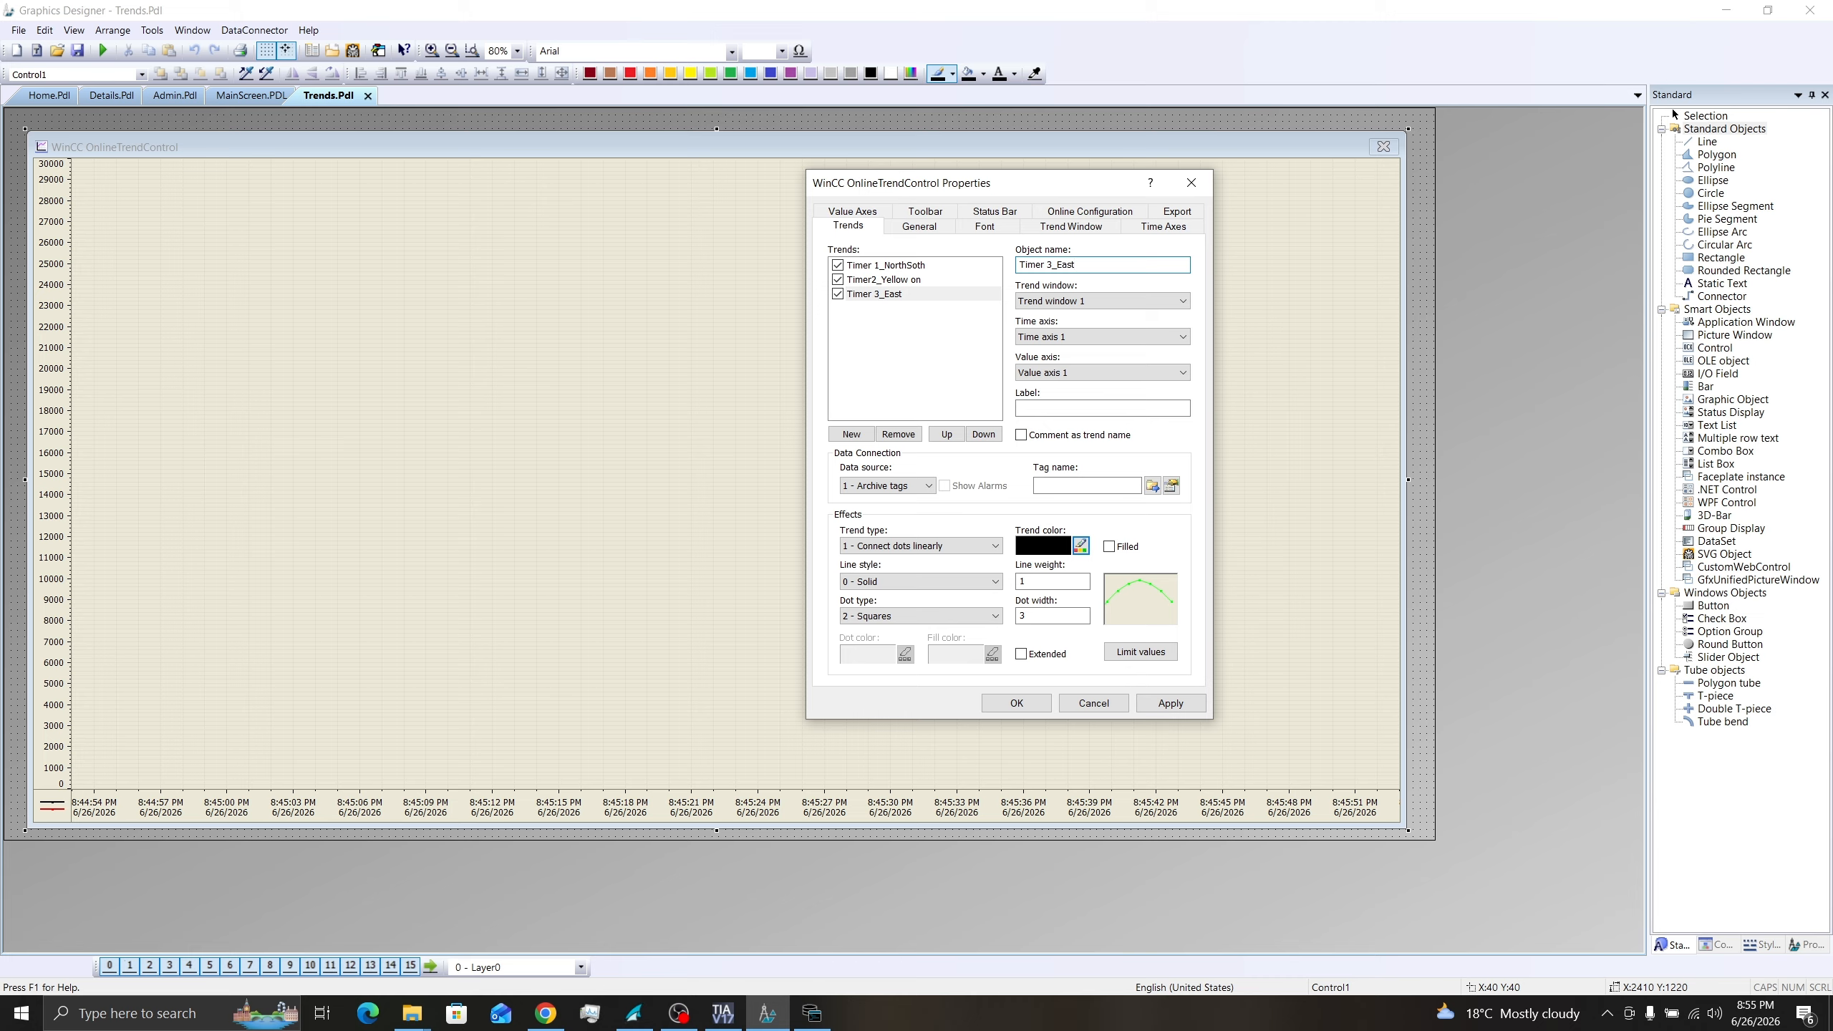
text(WestGo)
click(946, 297)
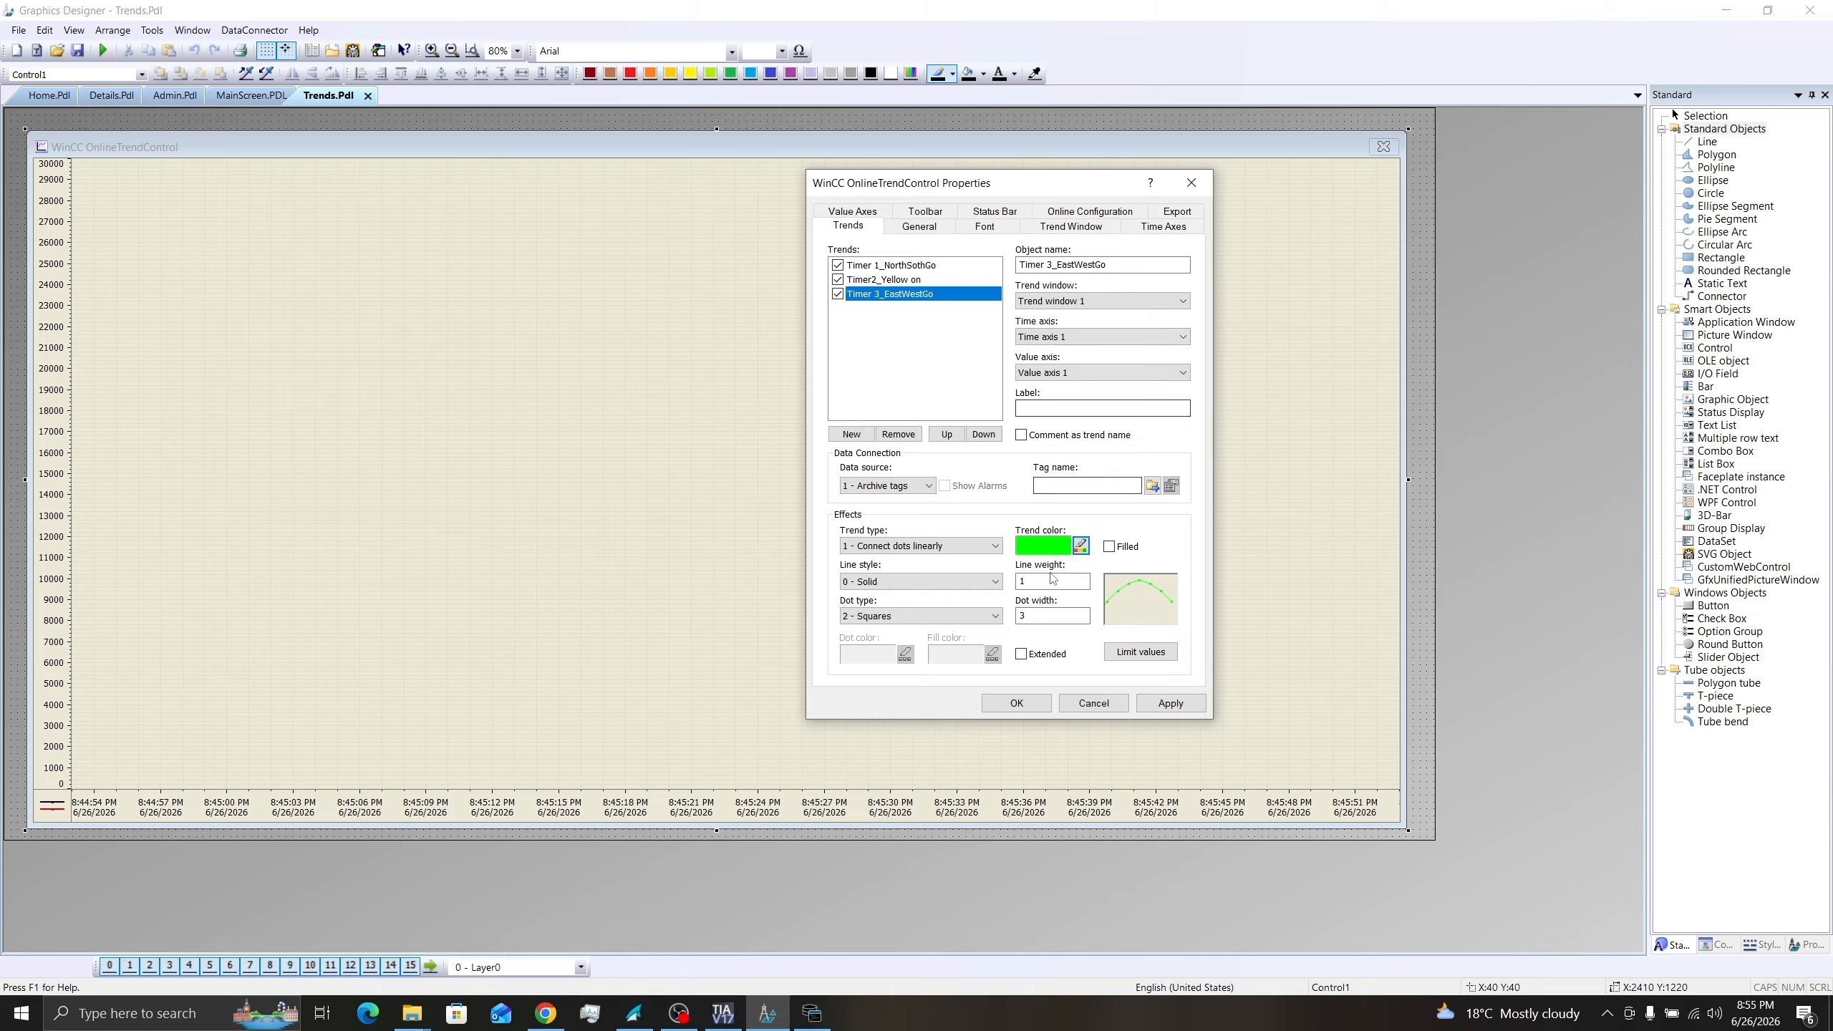
click(1081, 548)
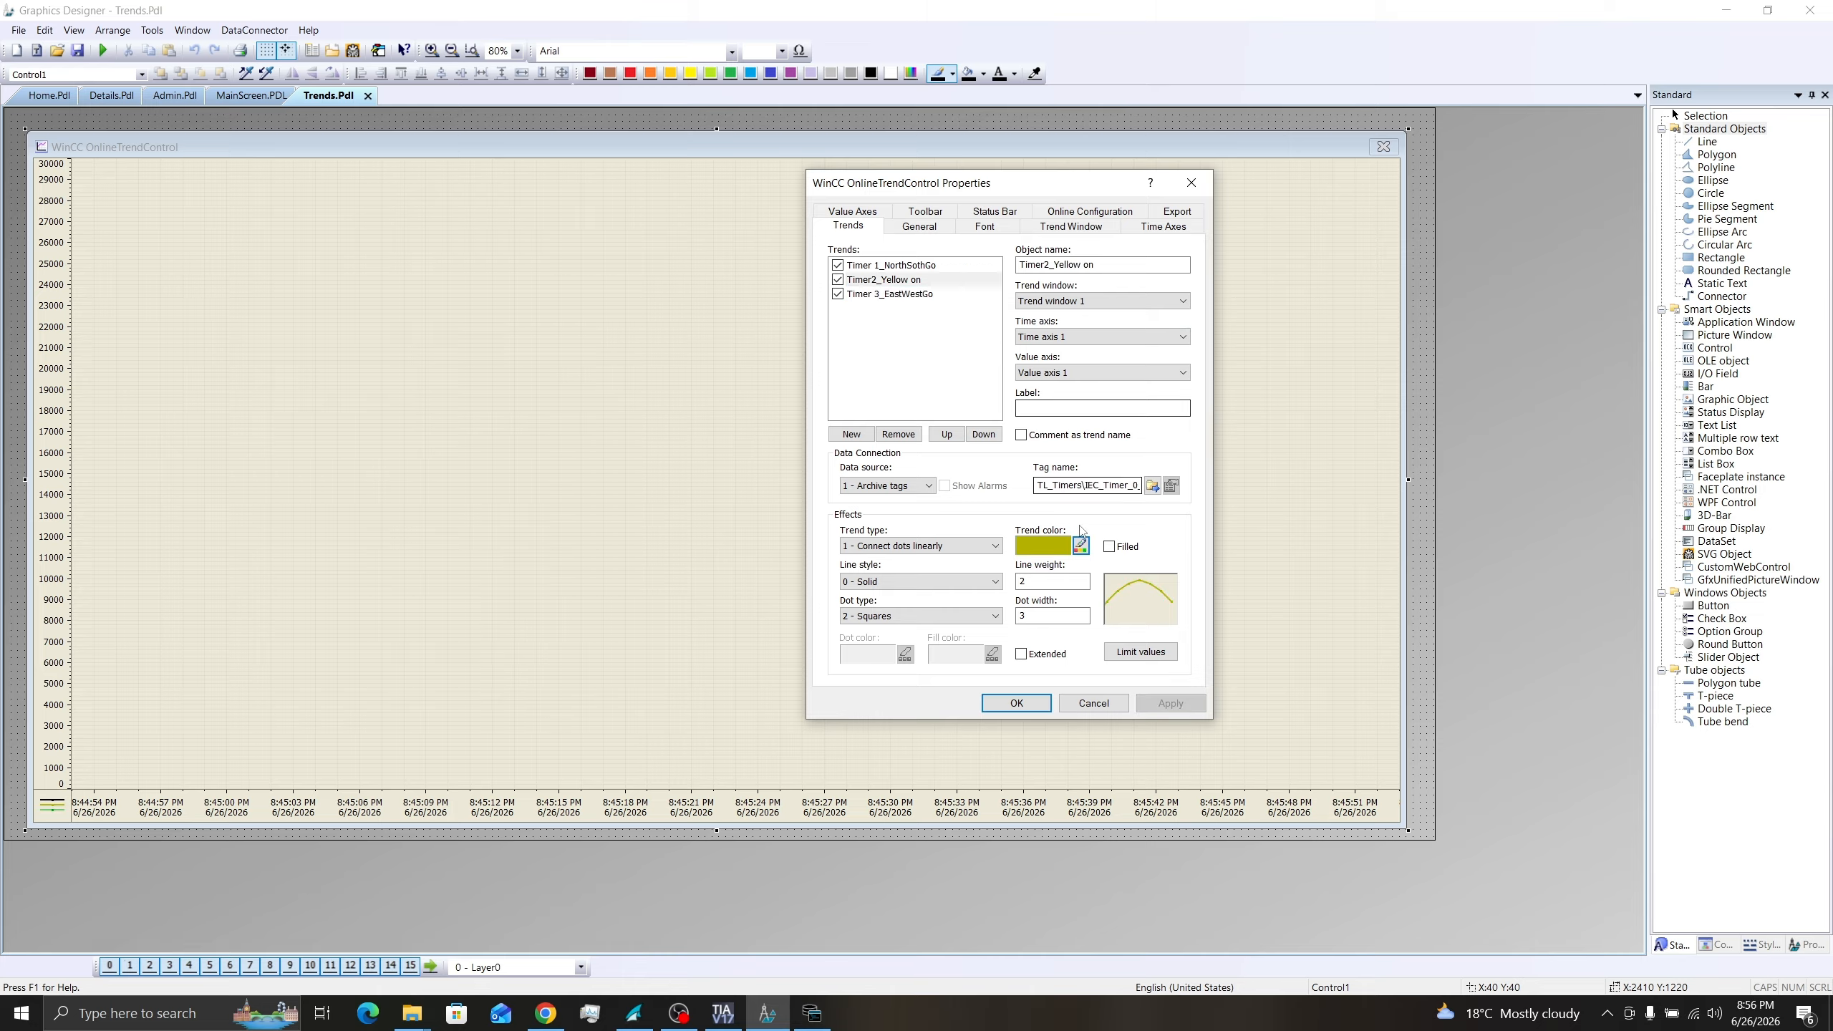
click(1017, 702)
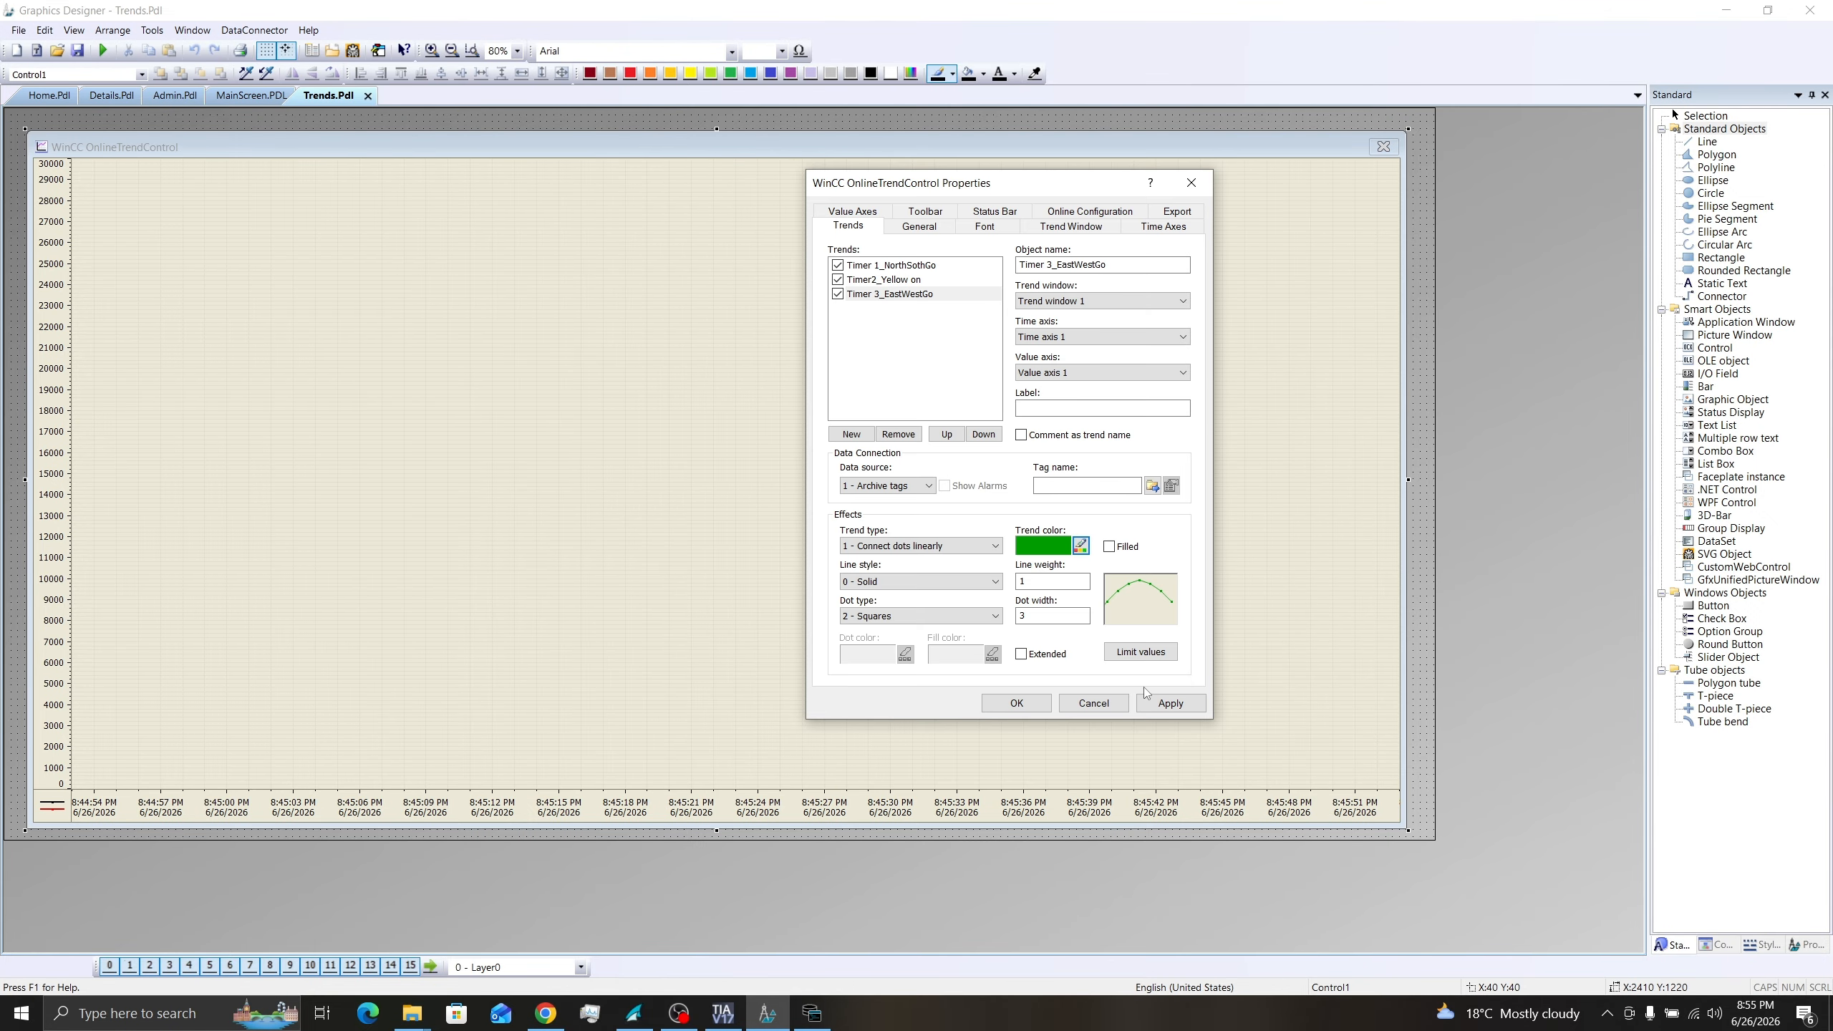
click(1186, 706)
Set the Timer2_Yellow on trend color to dark yellow 9D9A00 and accept the trend control's properties.
click(884, 279)
click(1080, 544)
click(888, 335)
click(907, 333)
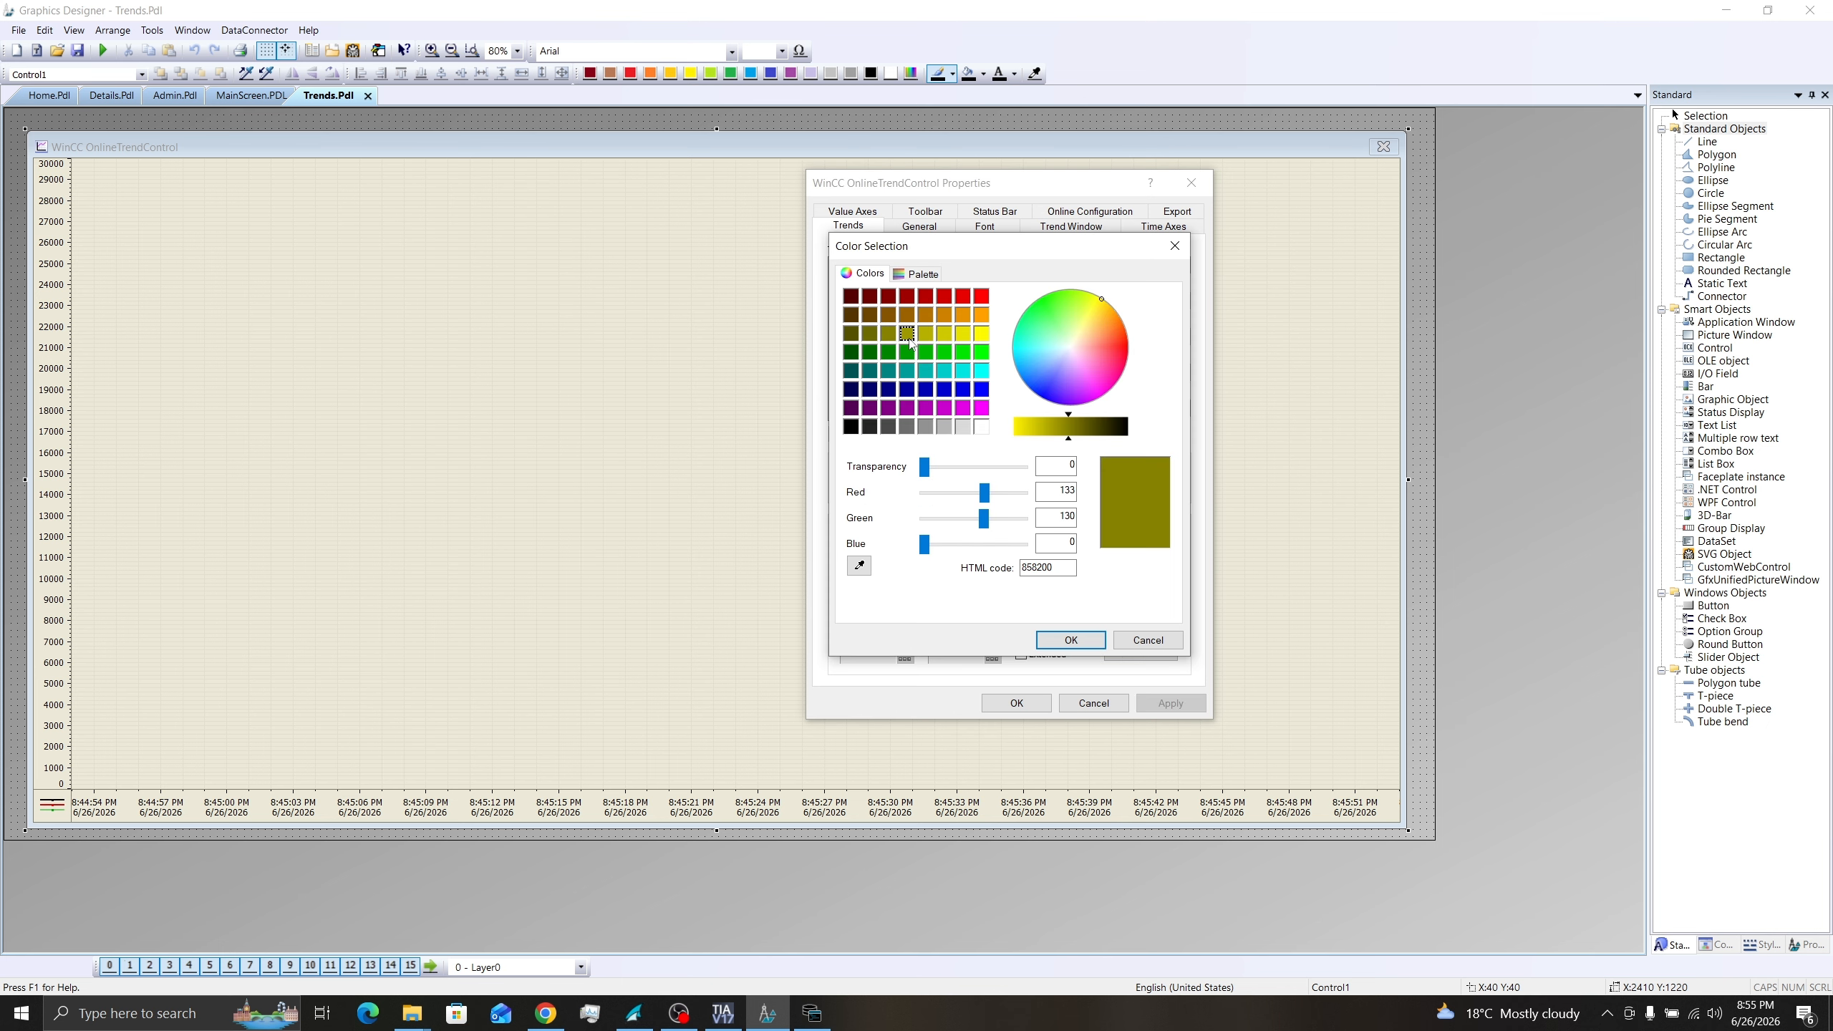
click(925, 333)
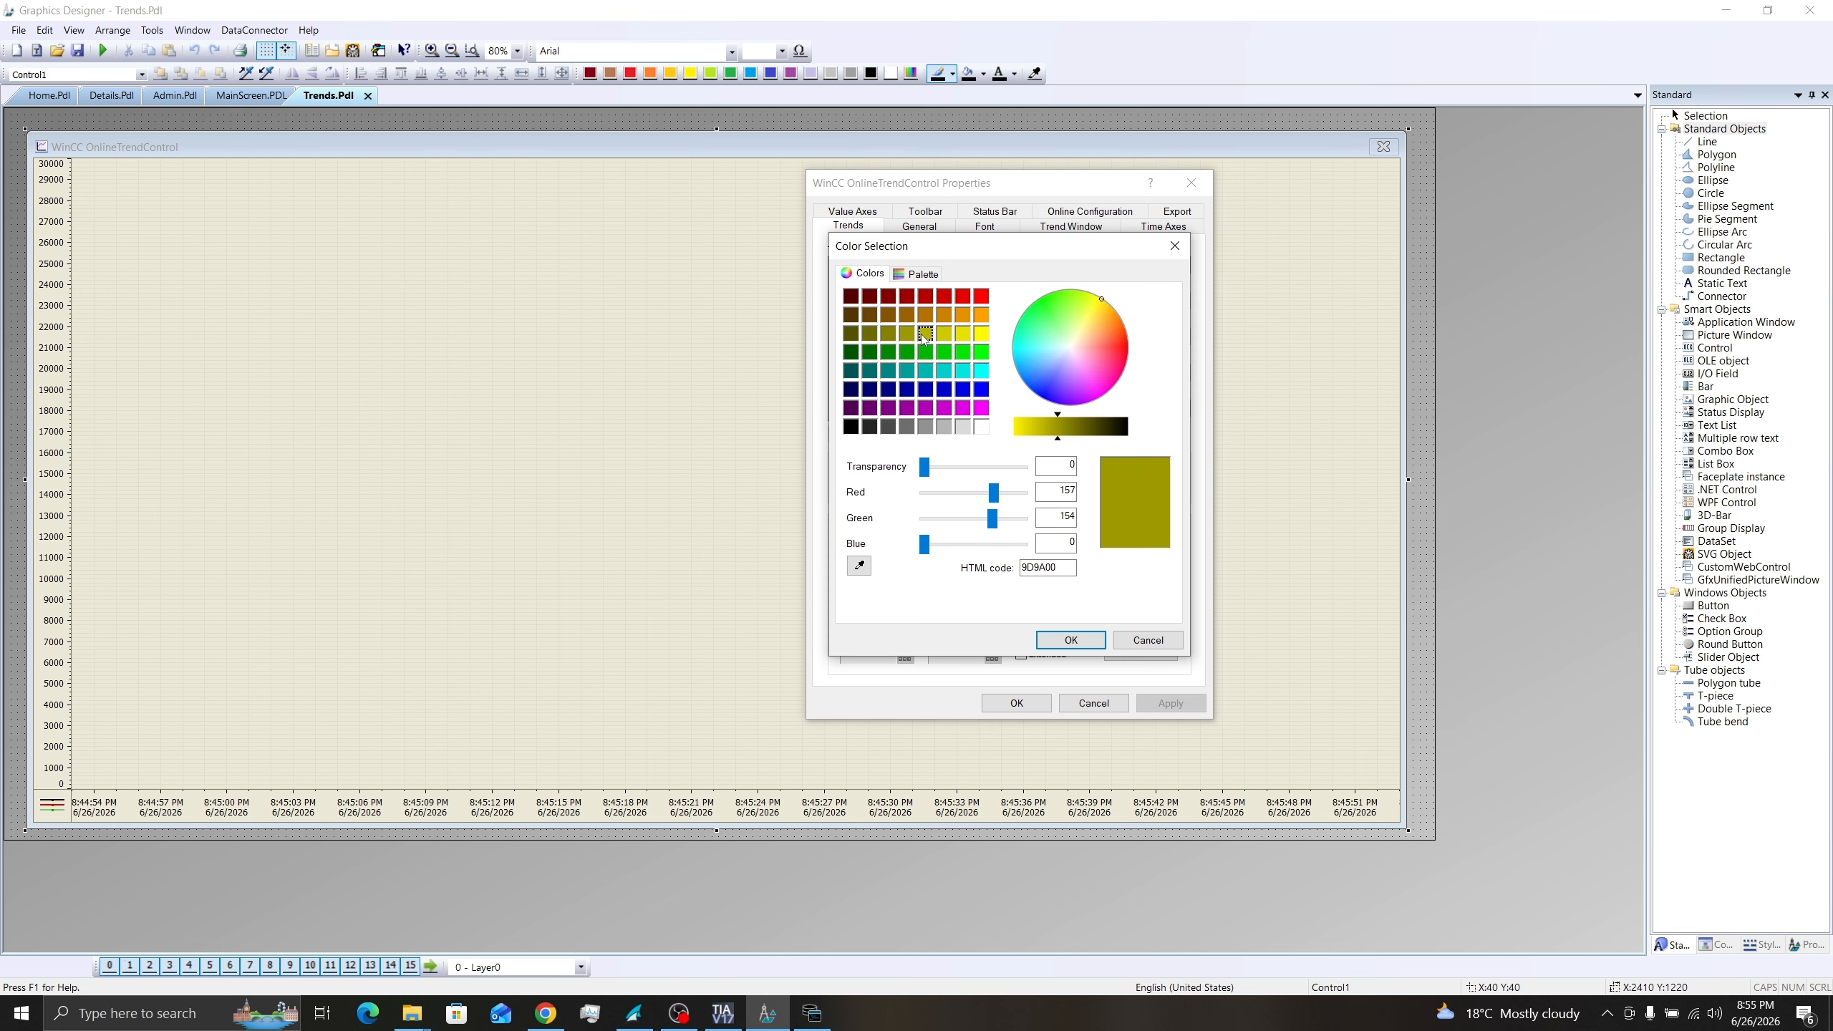
click(1088, 637)
click(1016, 702)
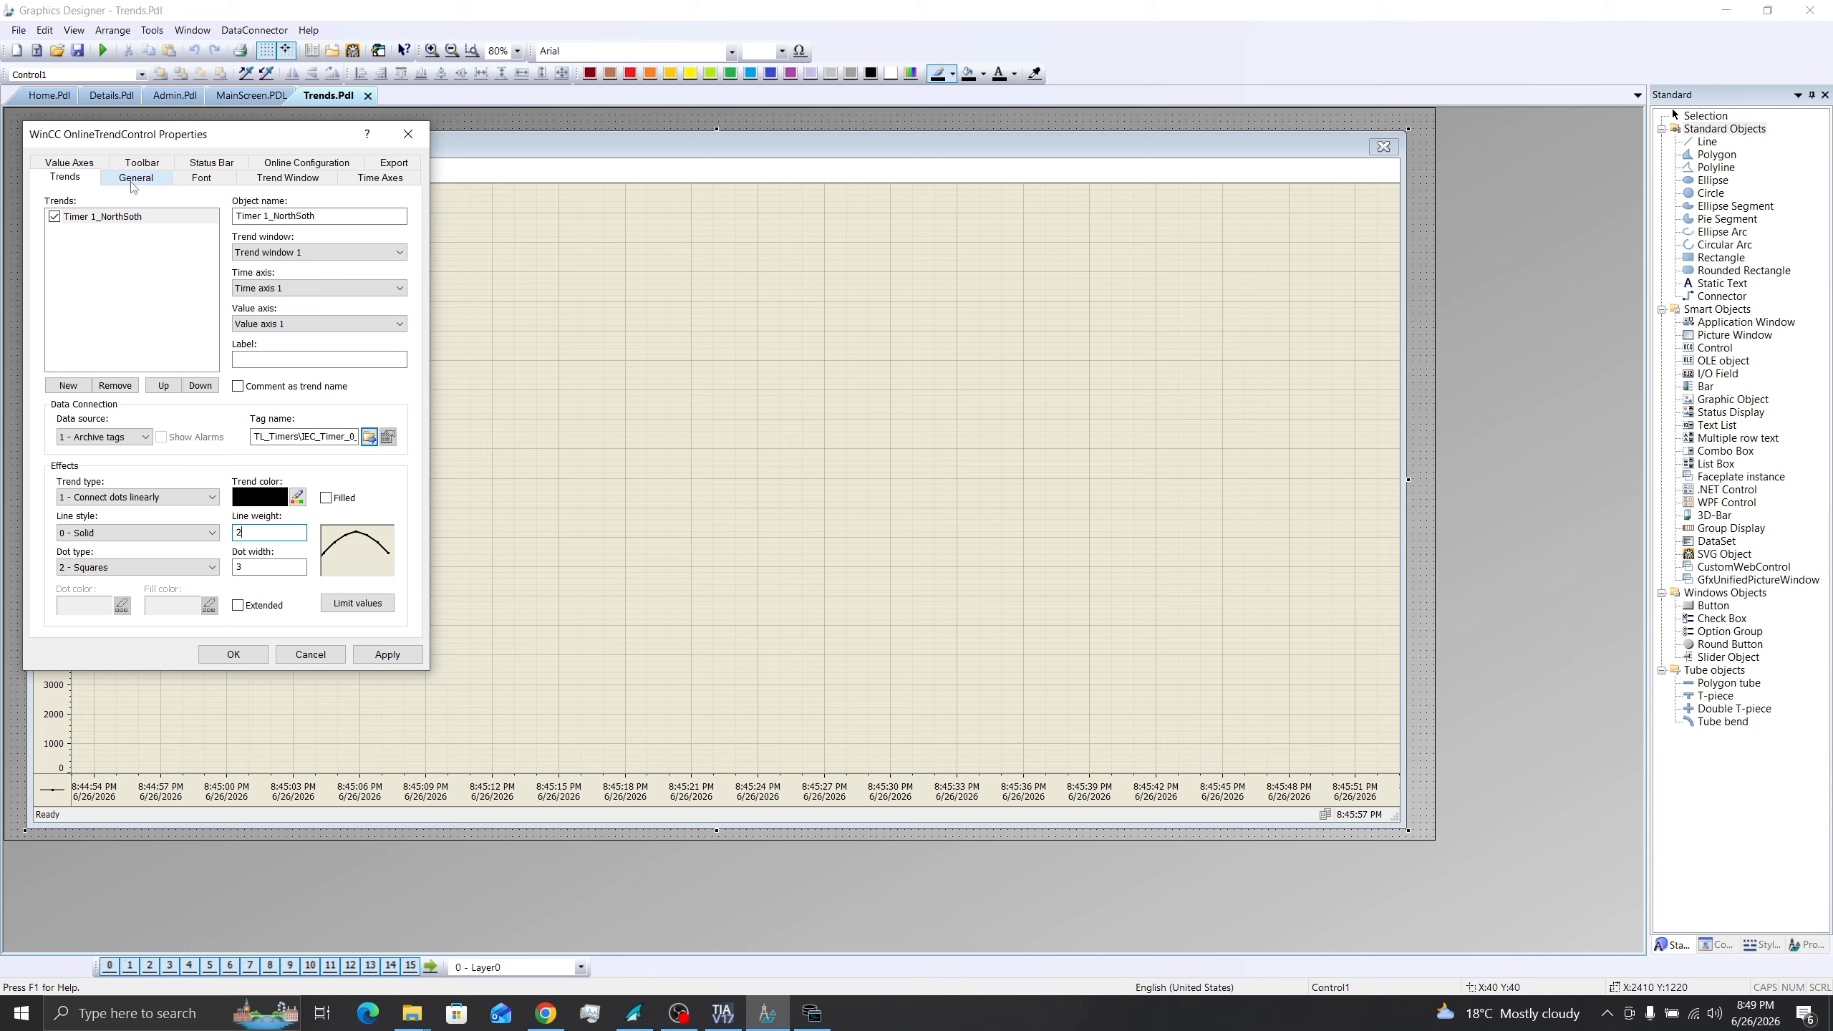
Disable the Movable, Closable and Sizable options in the trend control's general window settings.
click(134, 181)
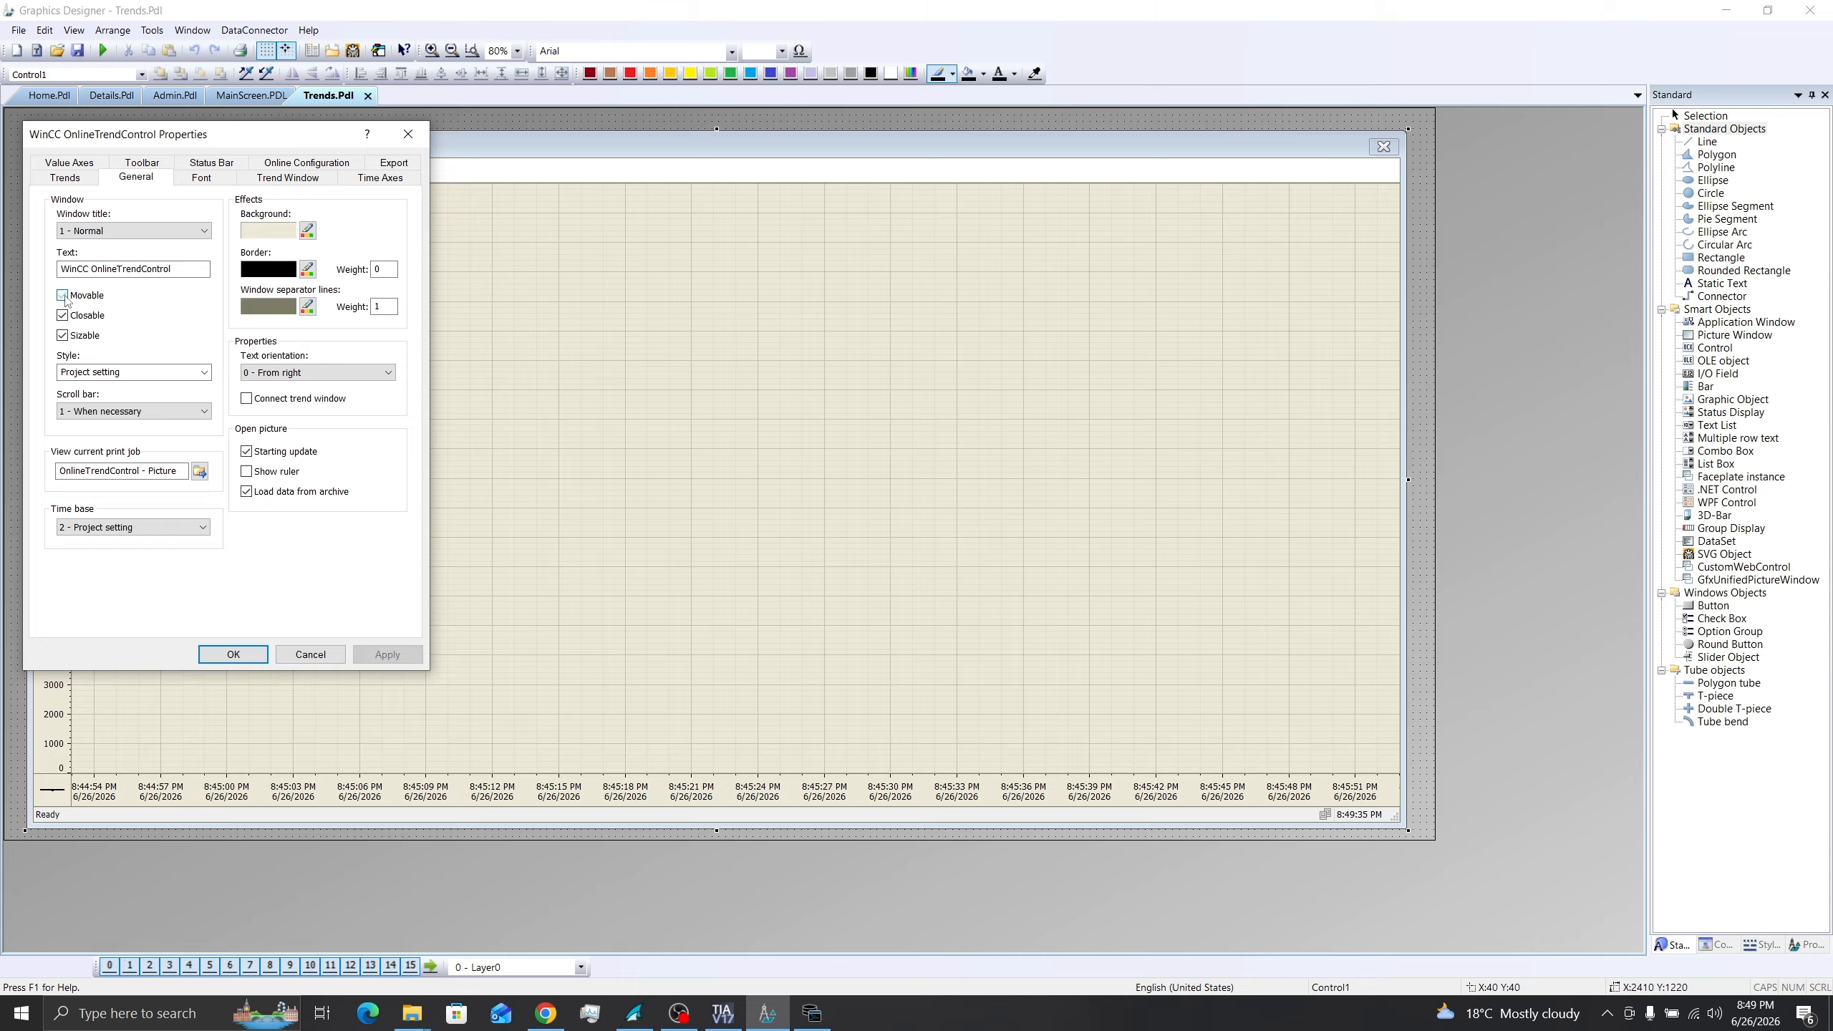
click(63, 295)
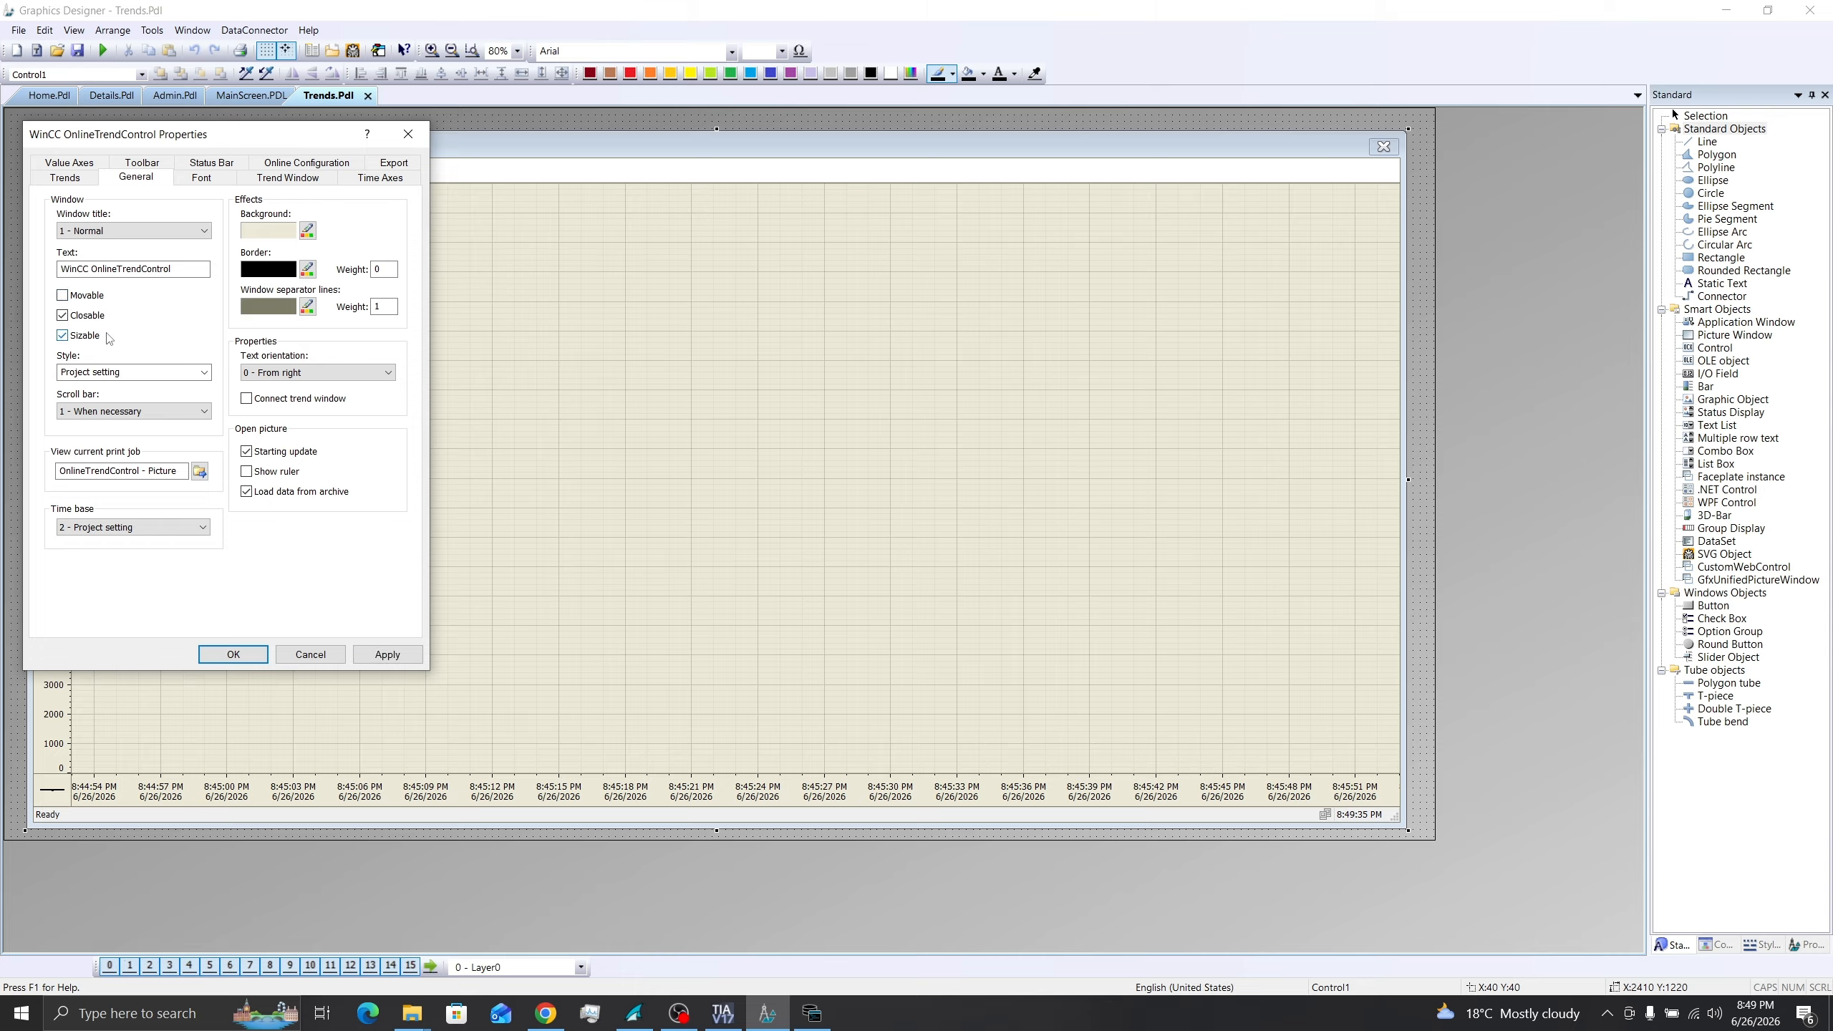
click(63, 335)
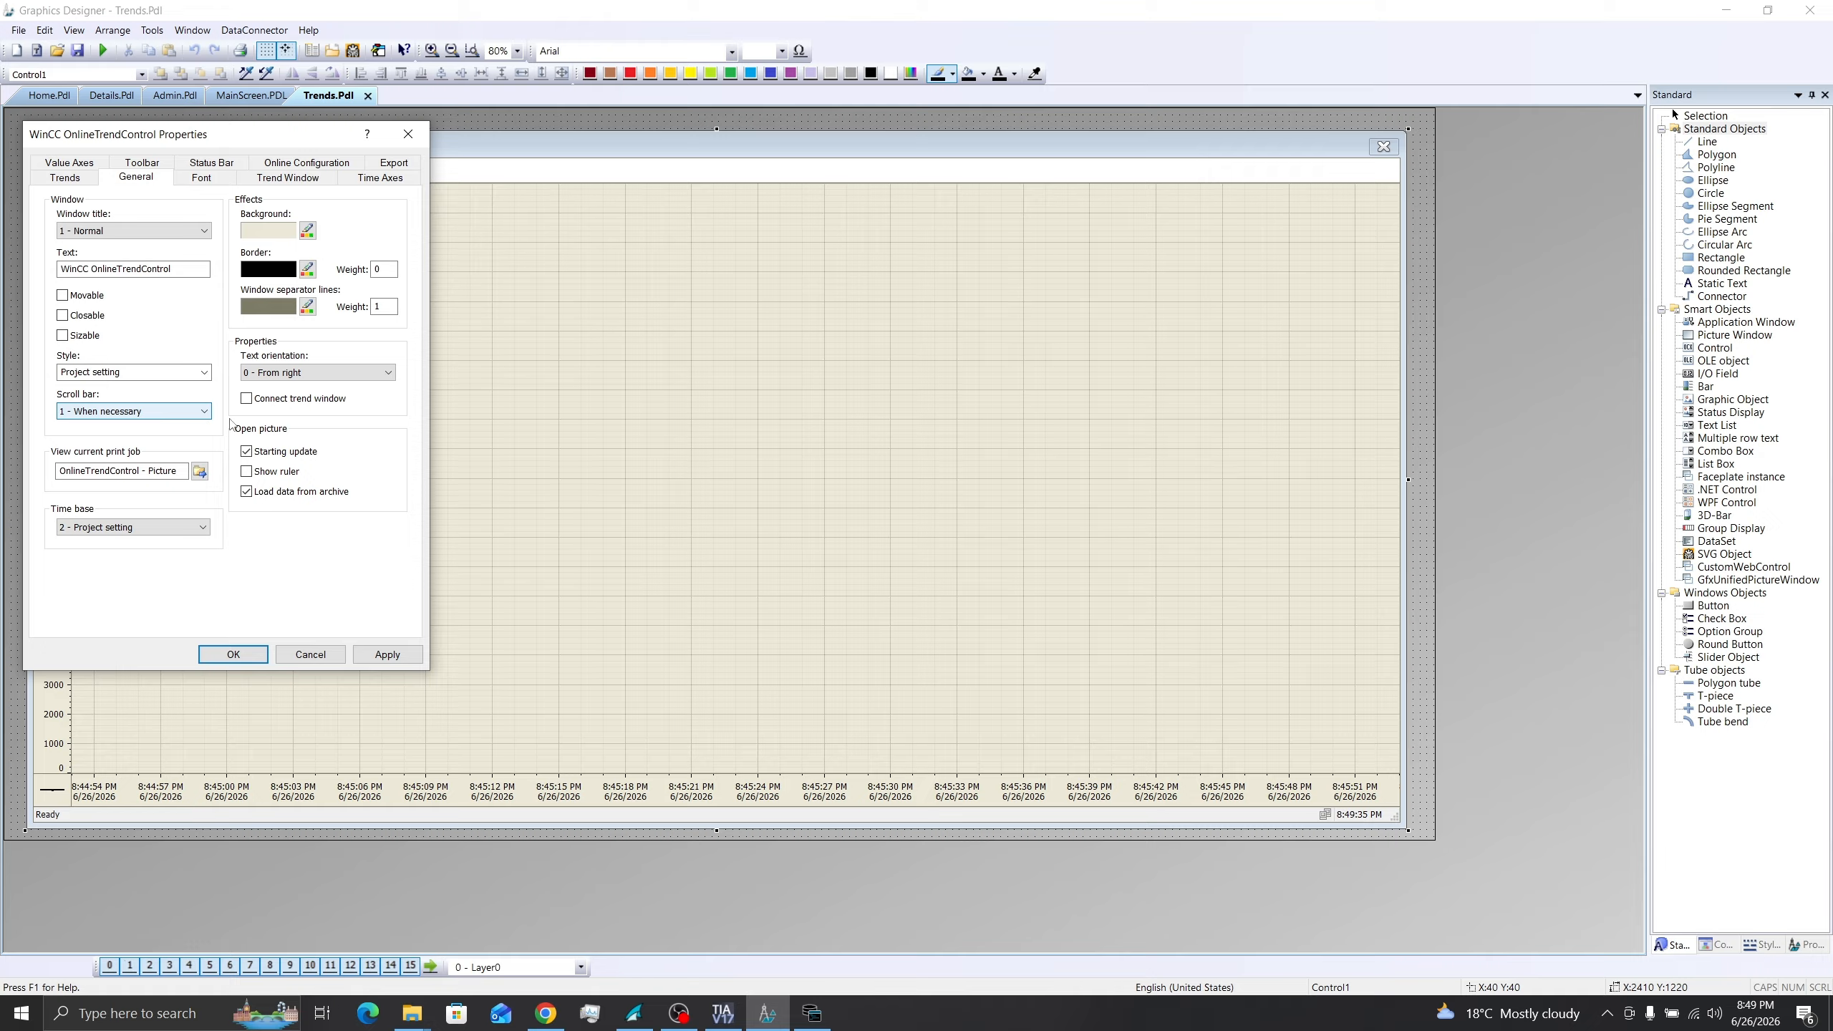
Set the trend control's Tahoma font size to 14.
click(202, 177)
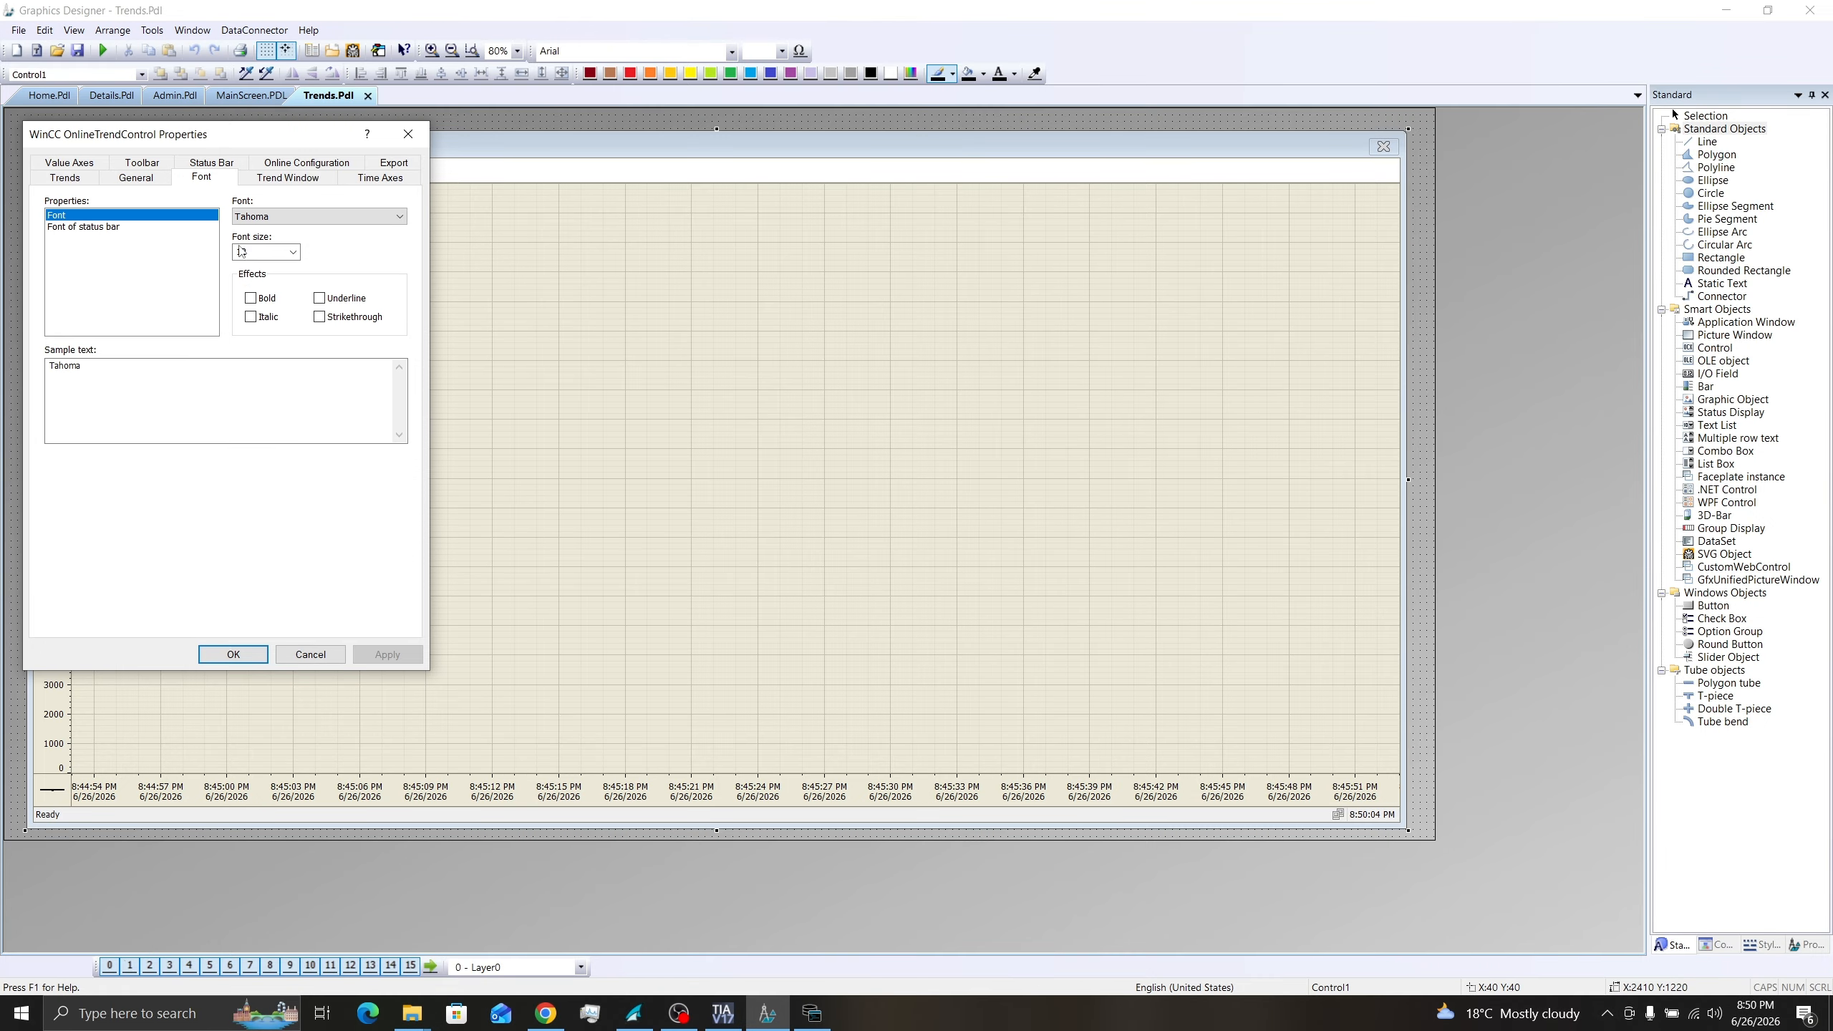
click(292, 253)
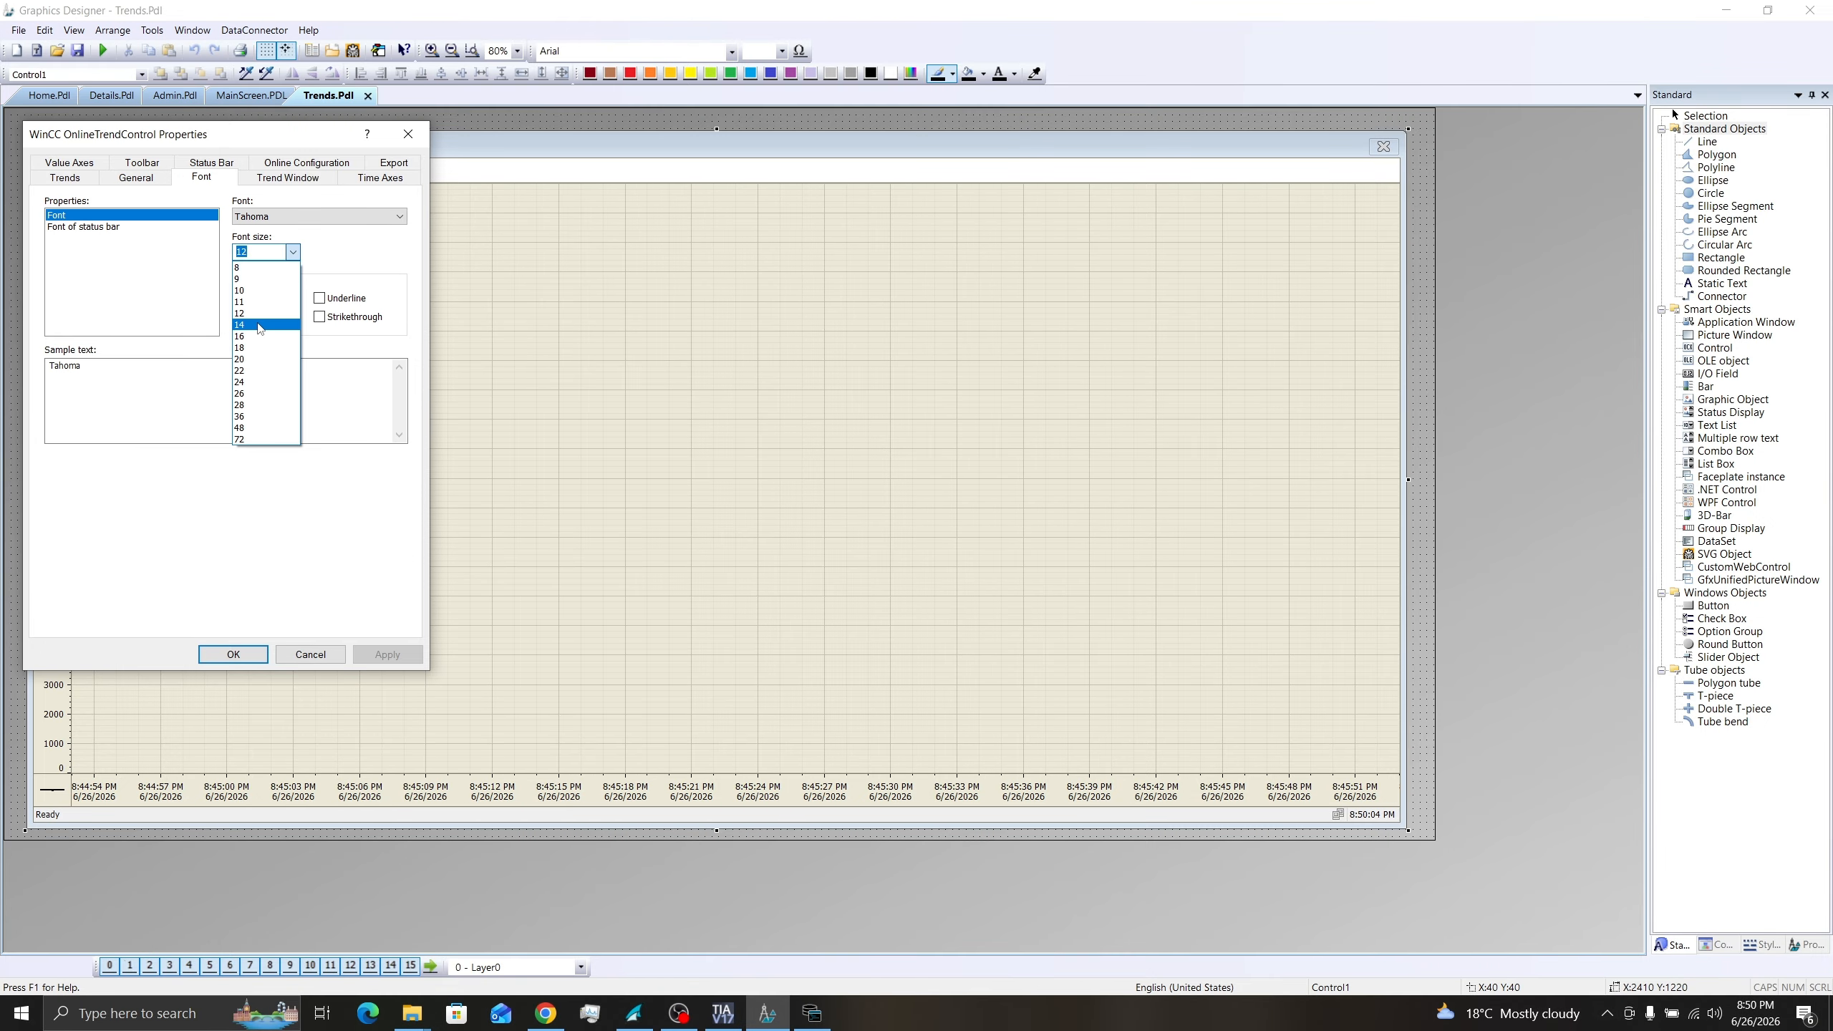
click(260, 324)
Turn off the main and auxiliary gridlines for Trend window 1 and apply the changes.
click(287, 178)
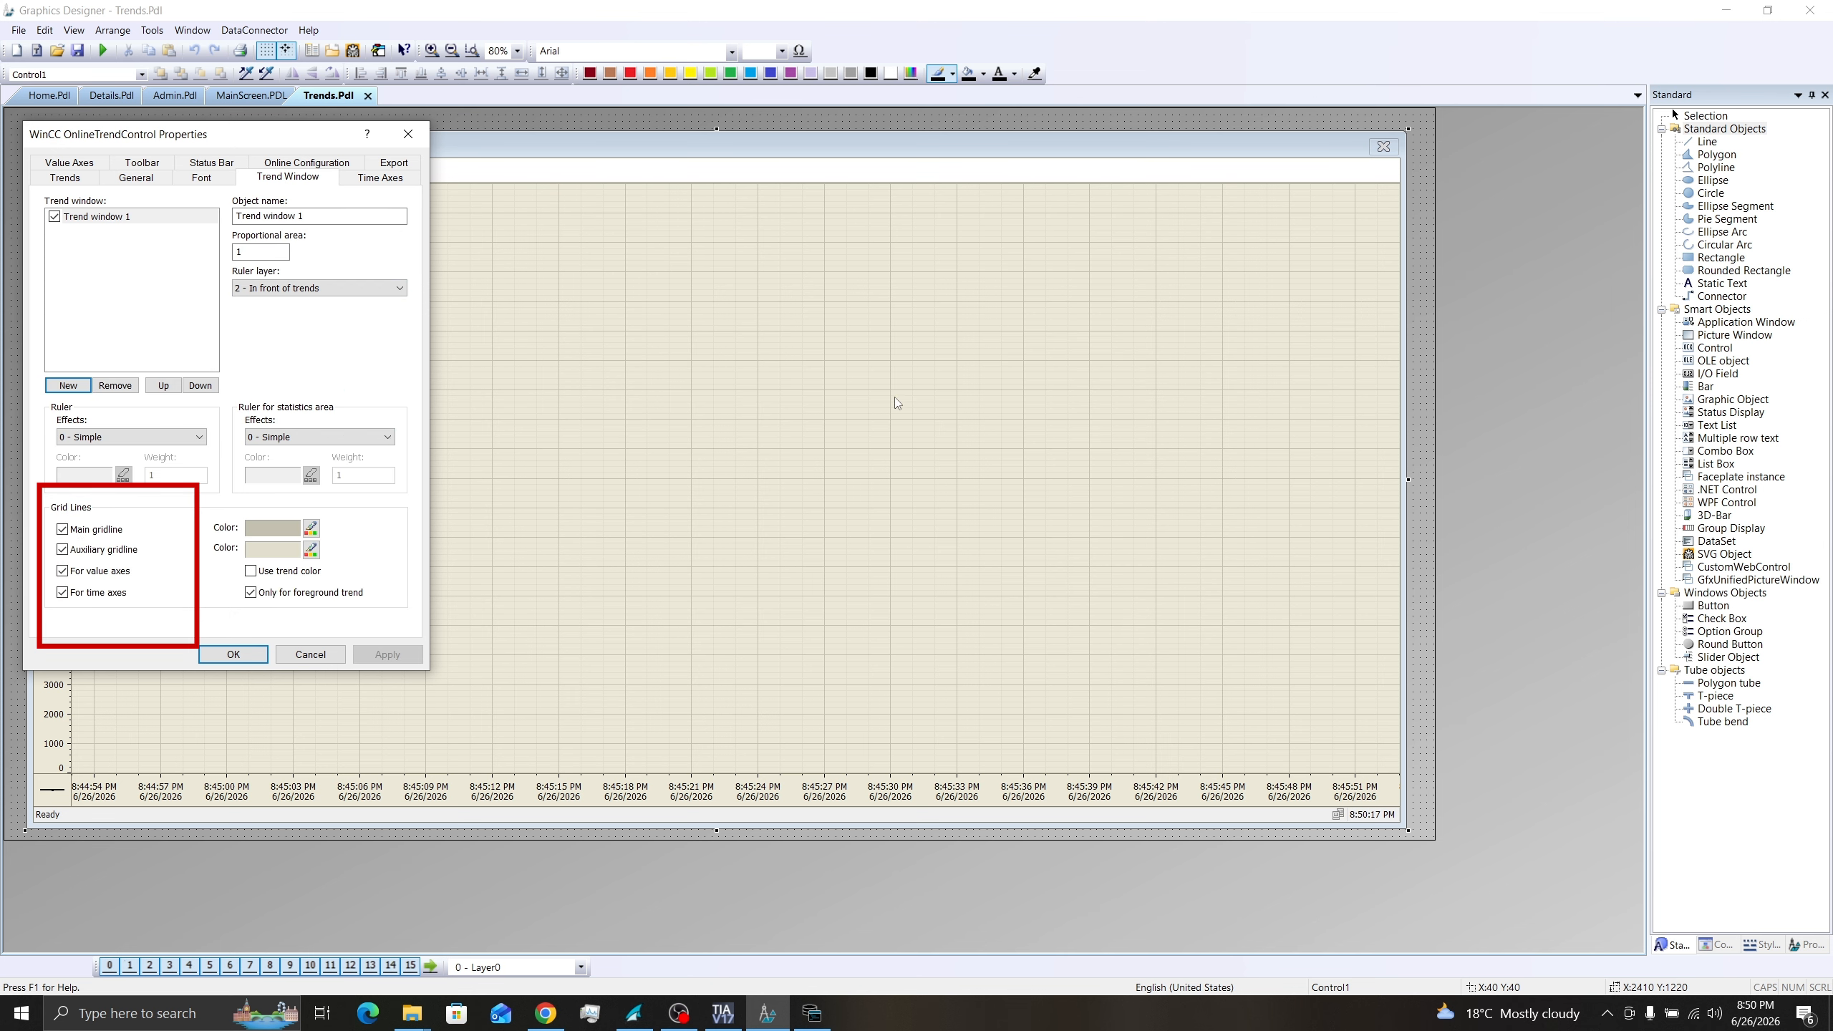
click(62, 529)
click(395, 655)
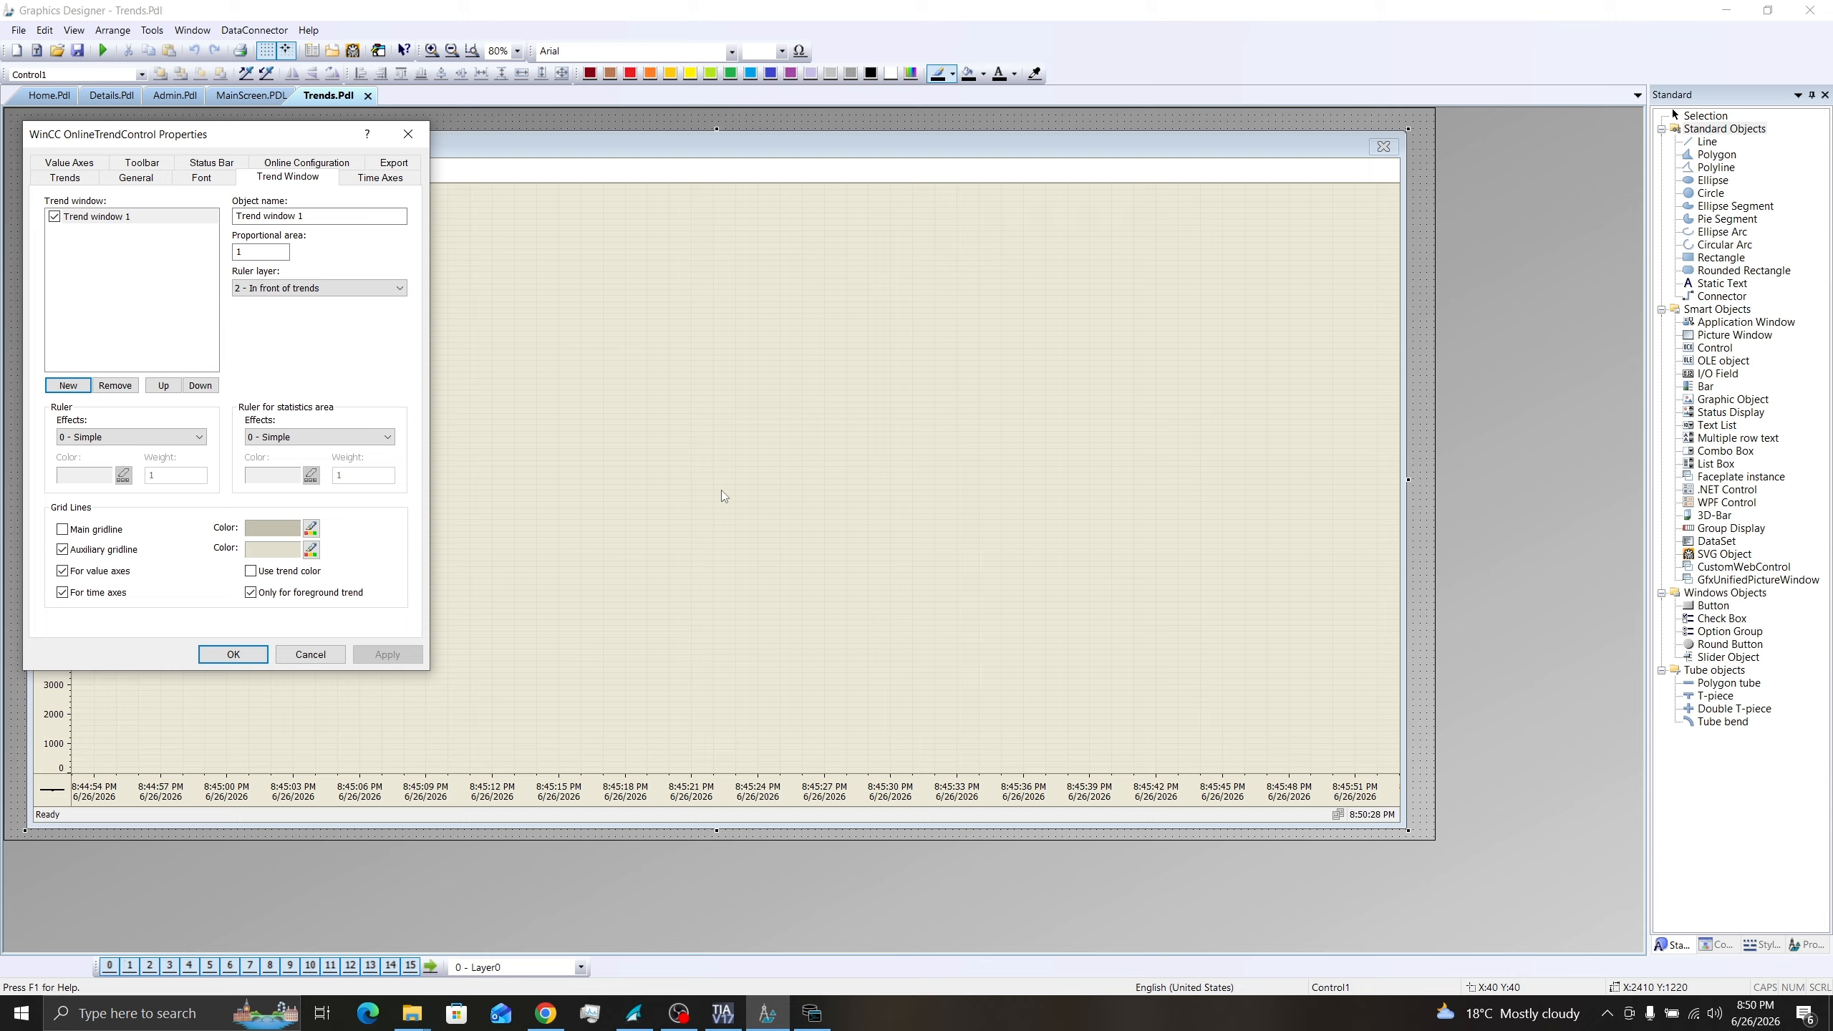
click(62, 550)
click(387, 655)
Set the upper limit of Value axis 1's value range to 30000.
click(85, 167)
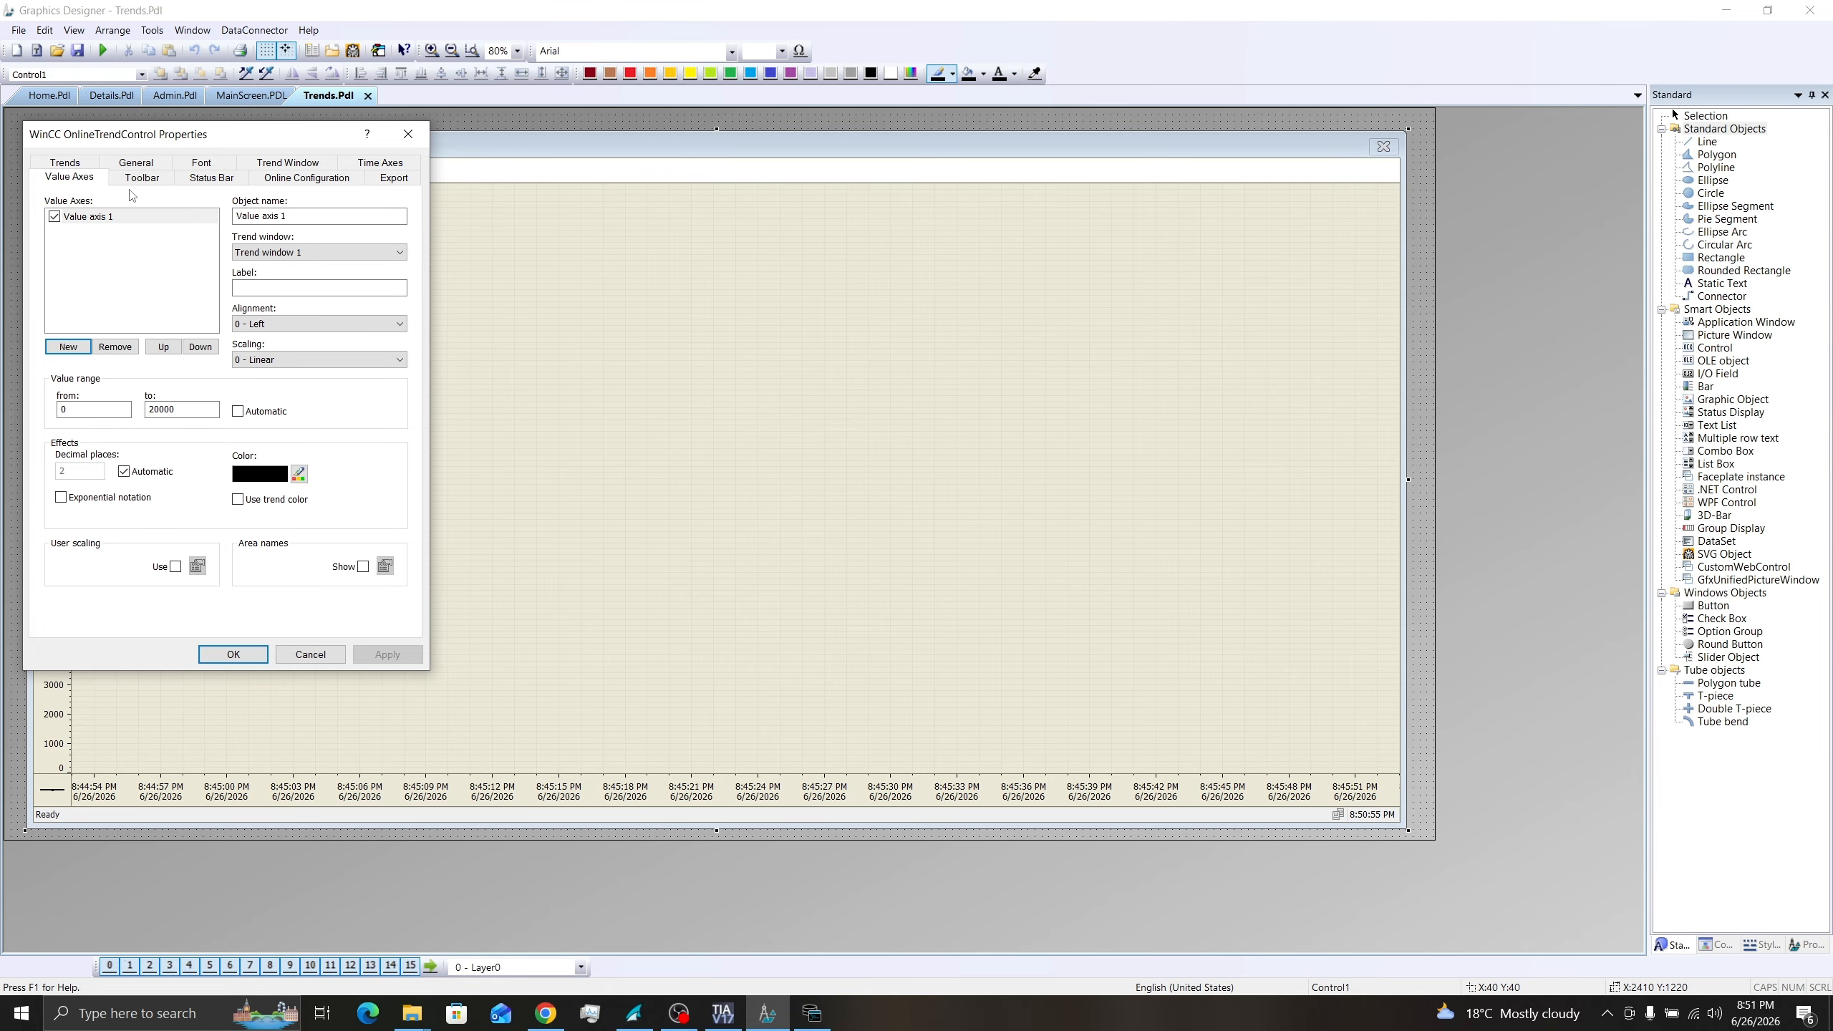
drag(288, 135, 1073, 183)
double_click(929, 459)
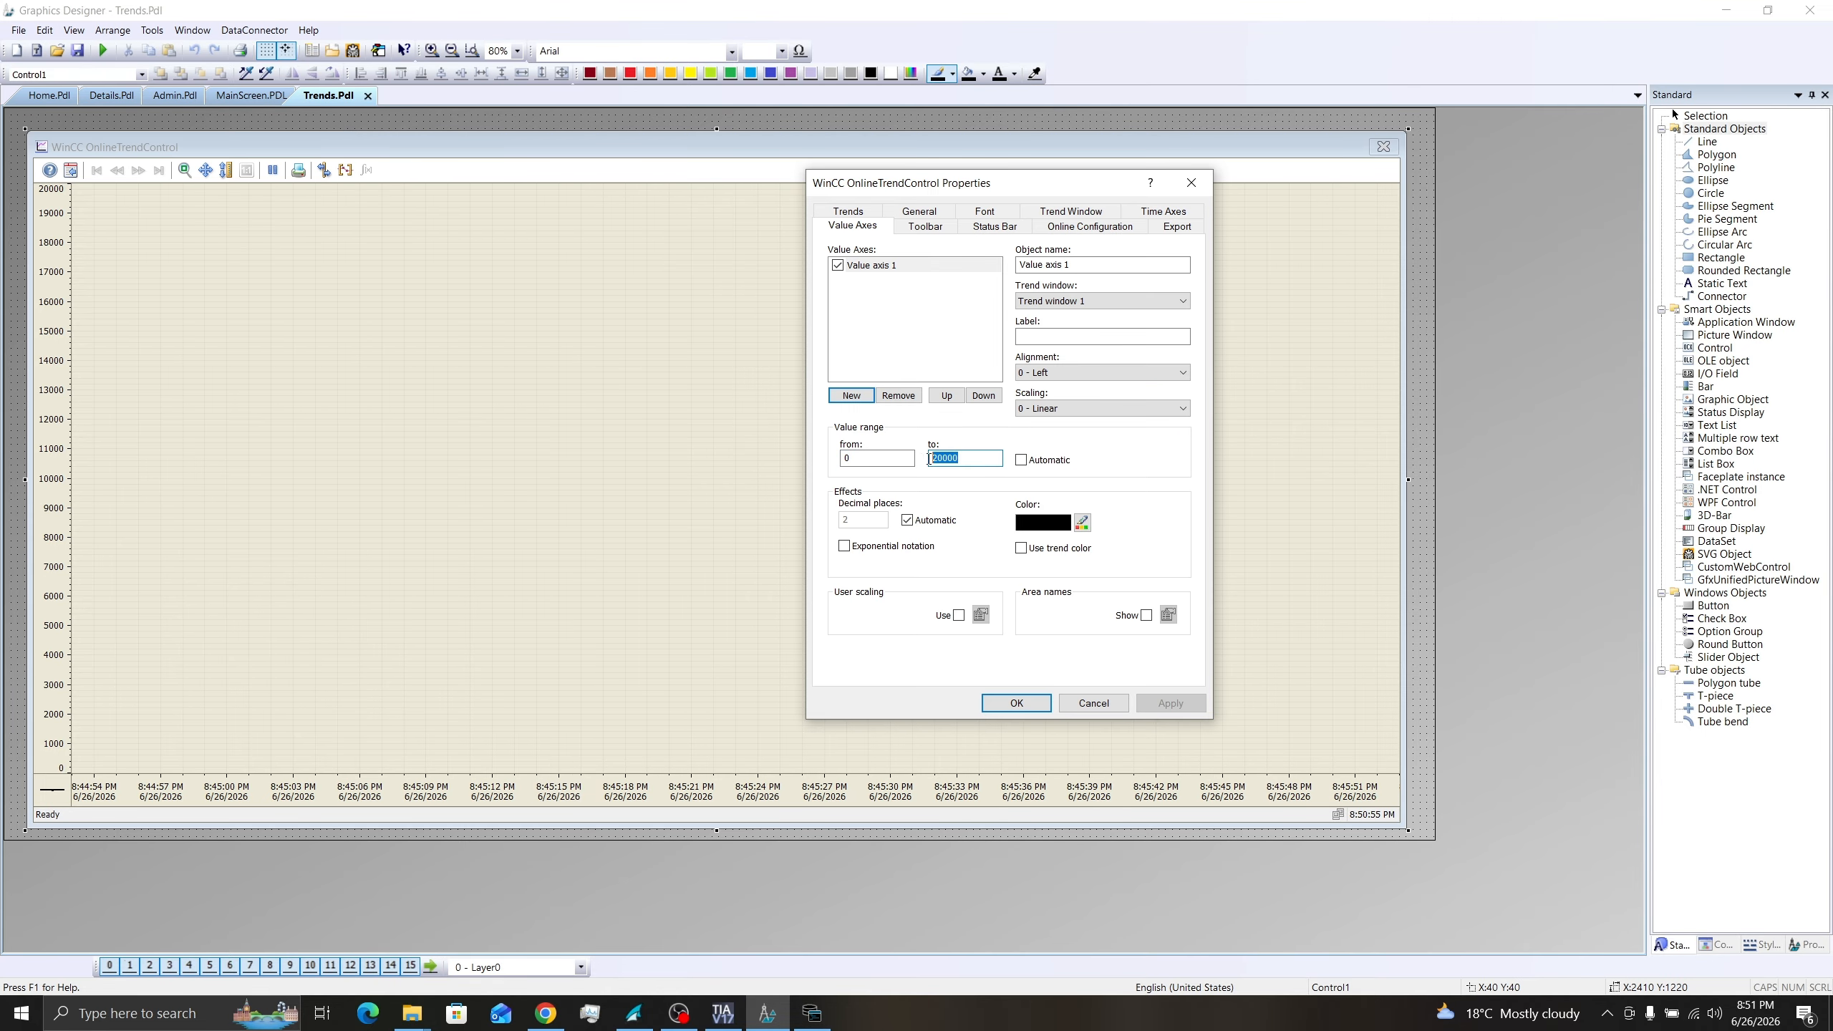
click(986, 463)
key(BackSpace)
text(3)
Hide the trend control's toolbar, toggle its Tooltips option and apply the changes.
click(924, 230)
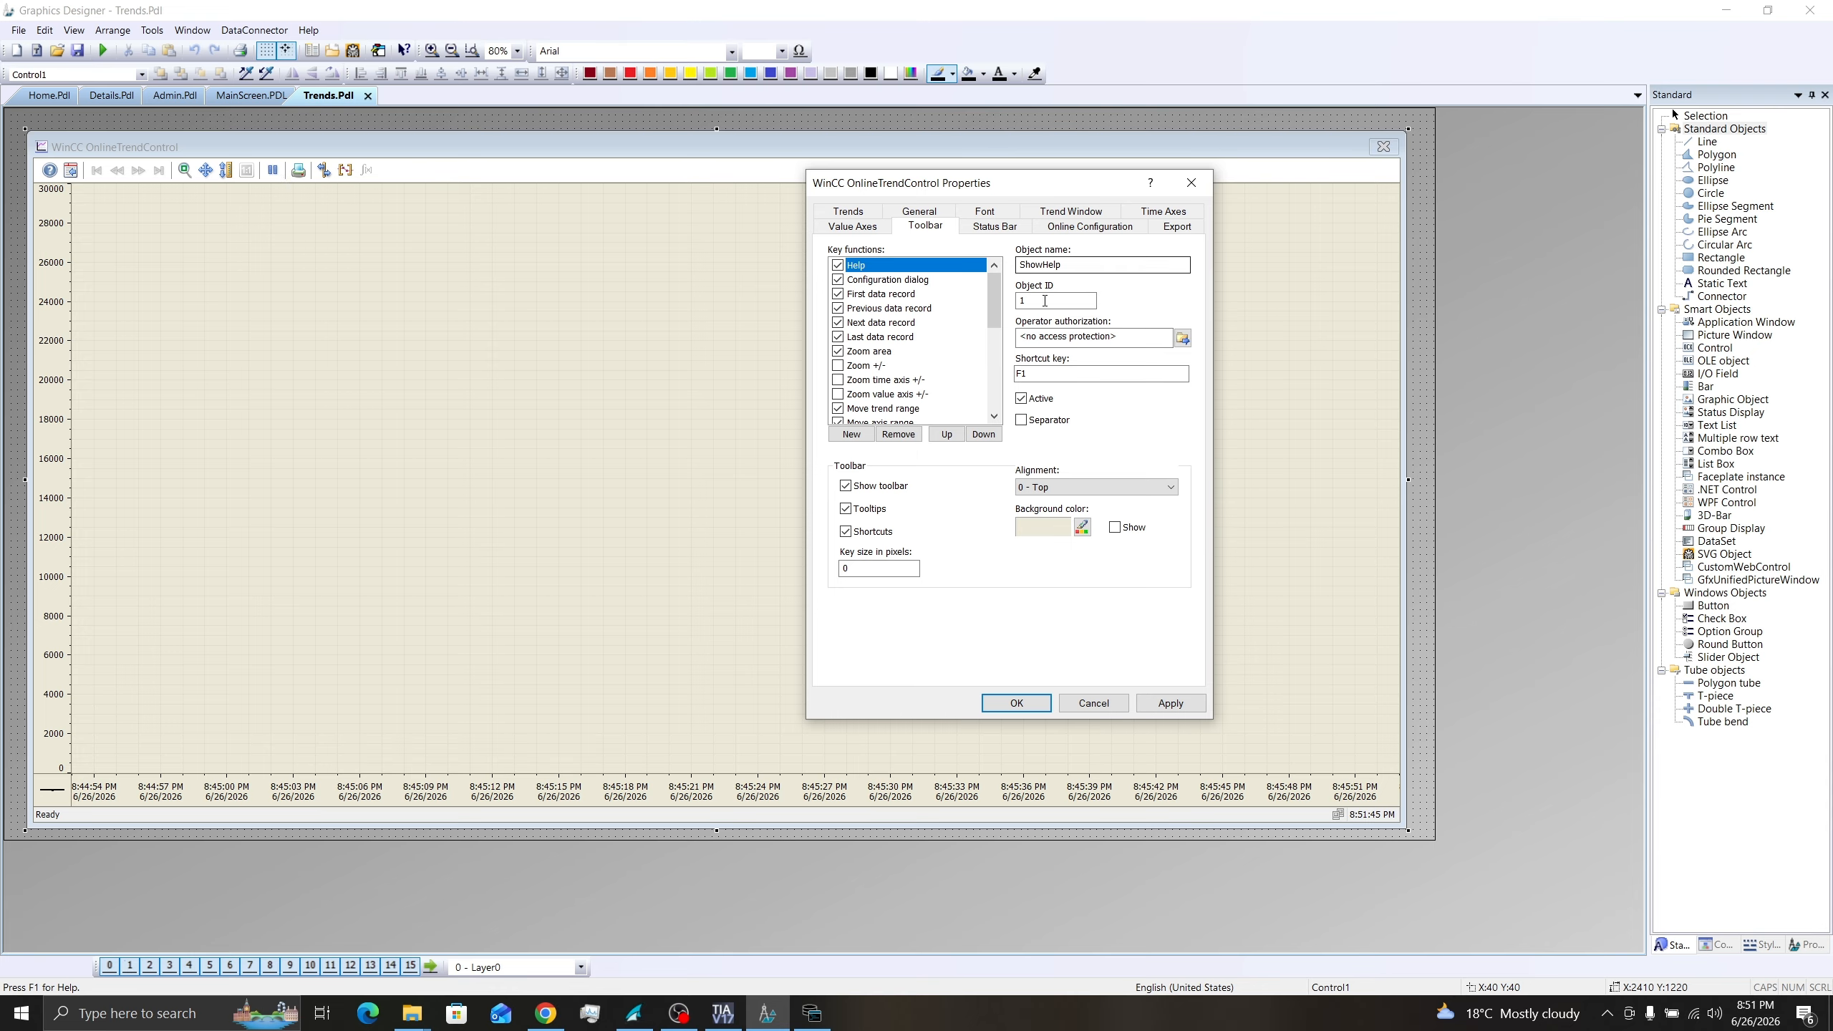
drag(995, 312, 991, 335)
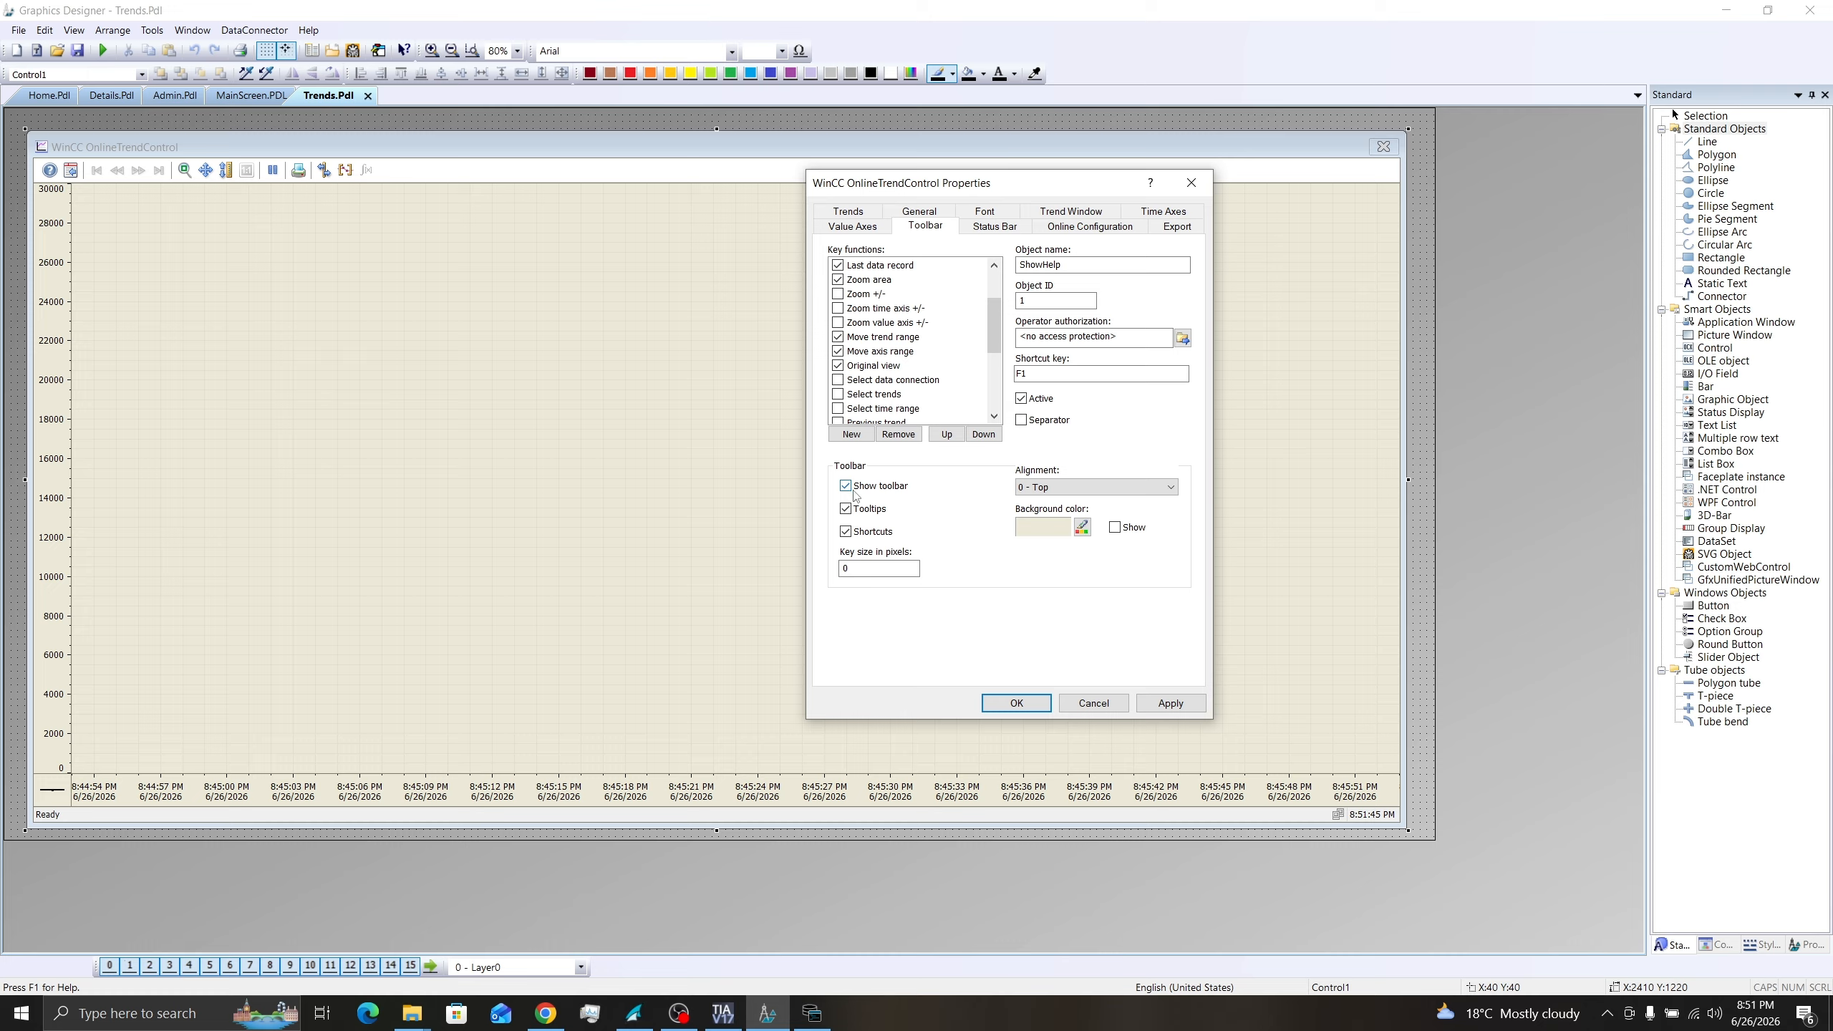
click(1148, 697)
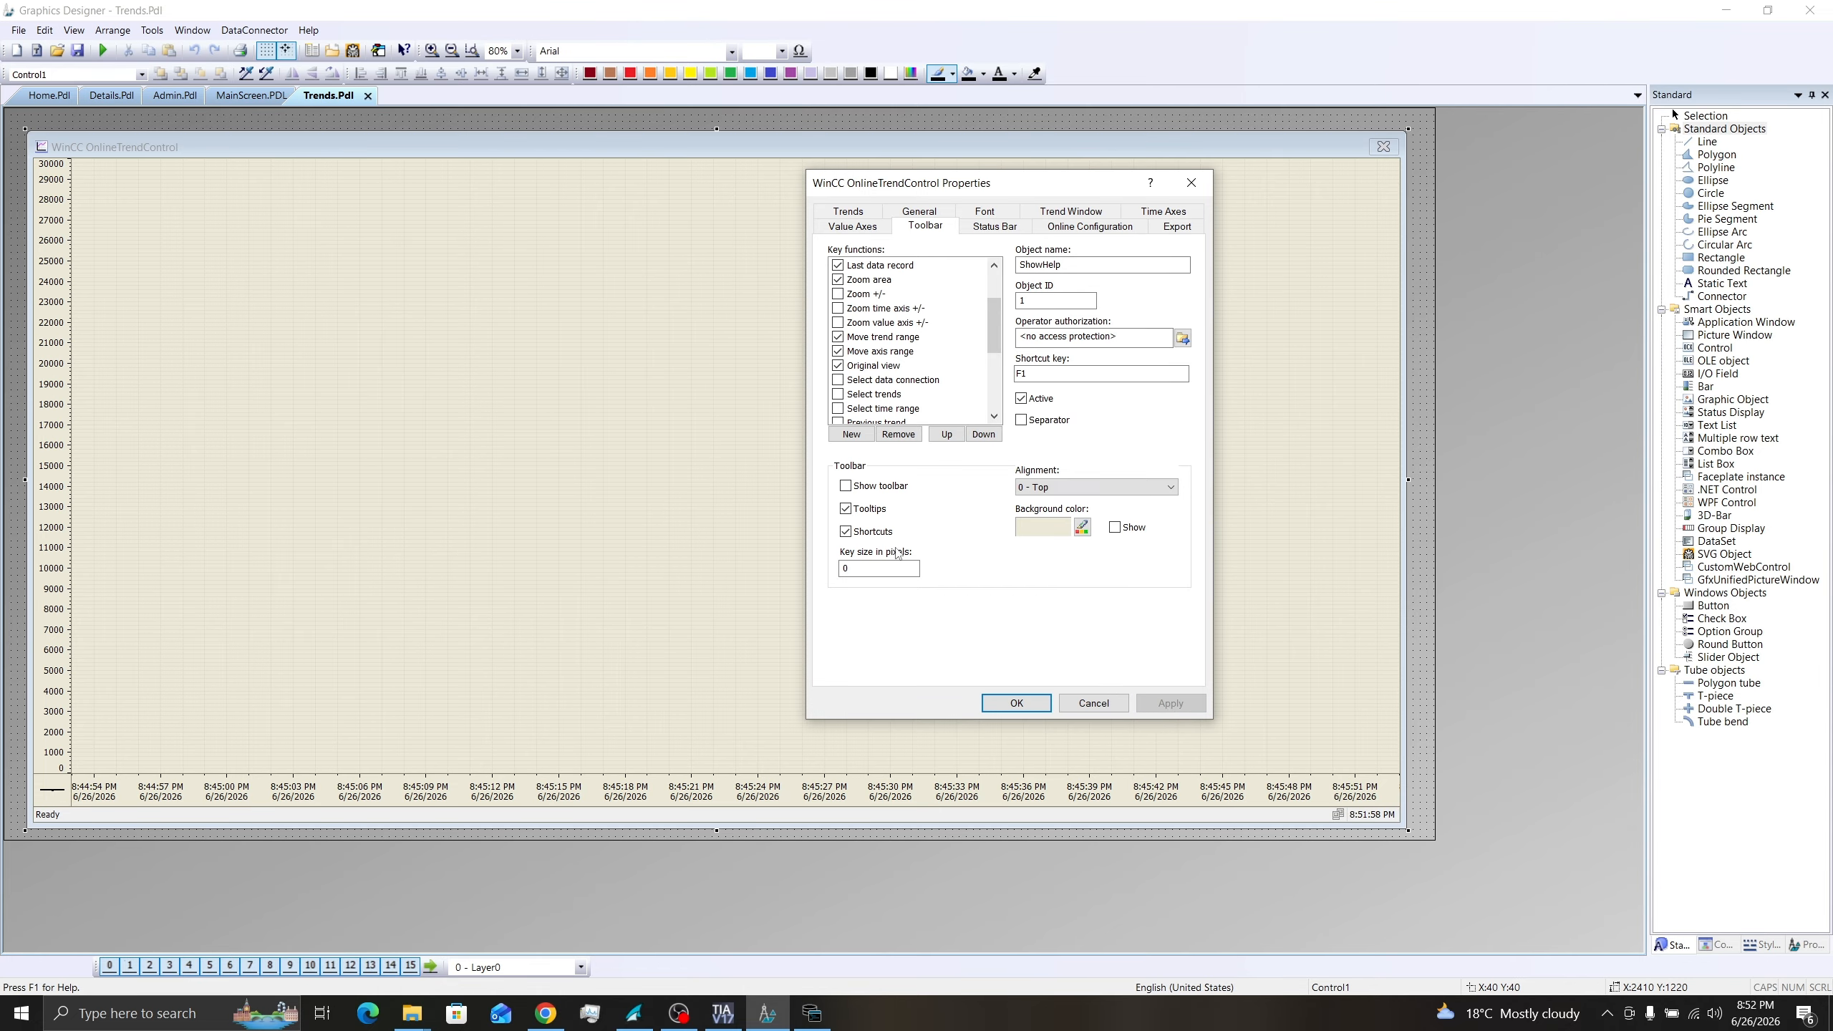
click(846, 509)
click(1159, 704)
click(846, 509)
click(1194, 710)
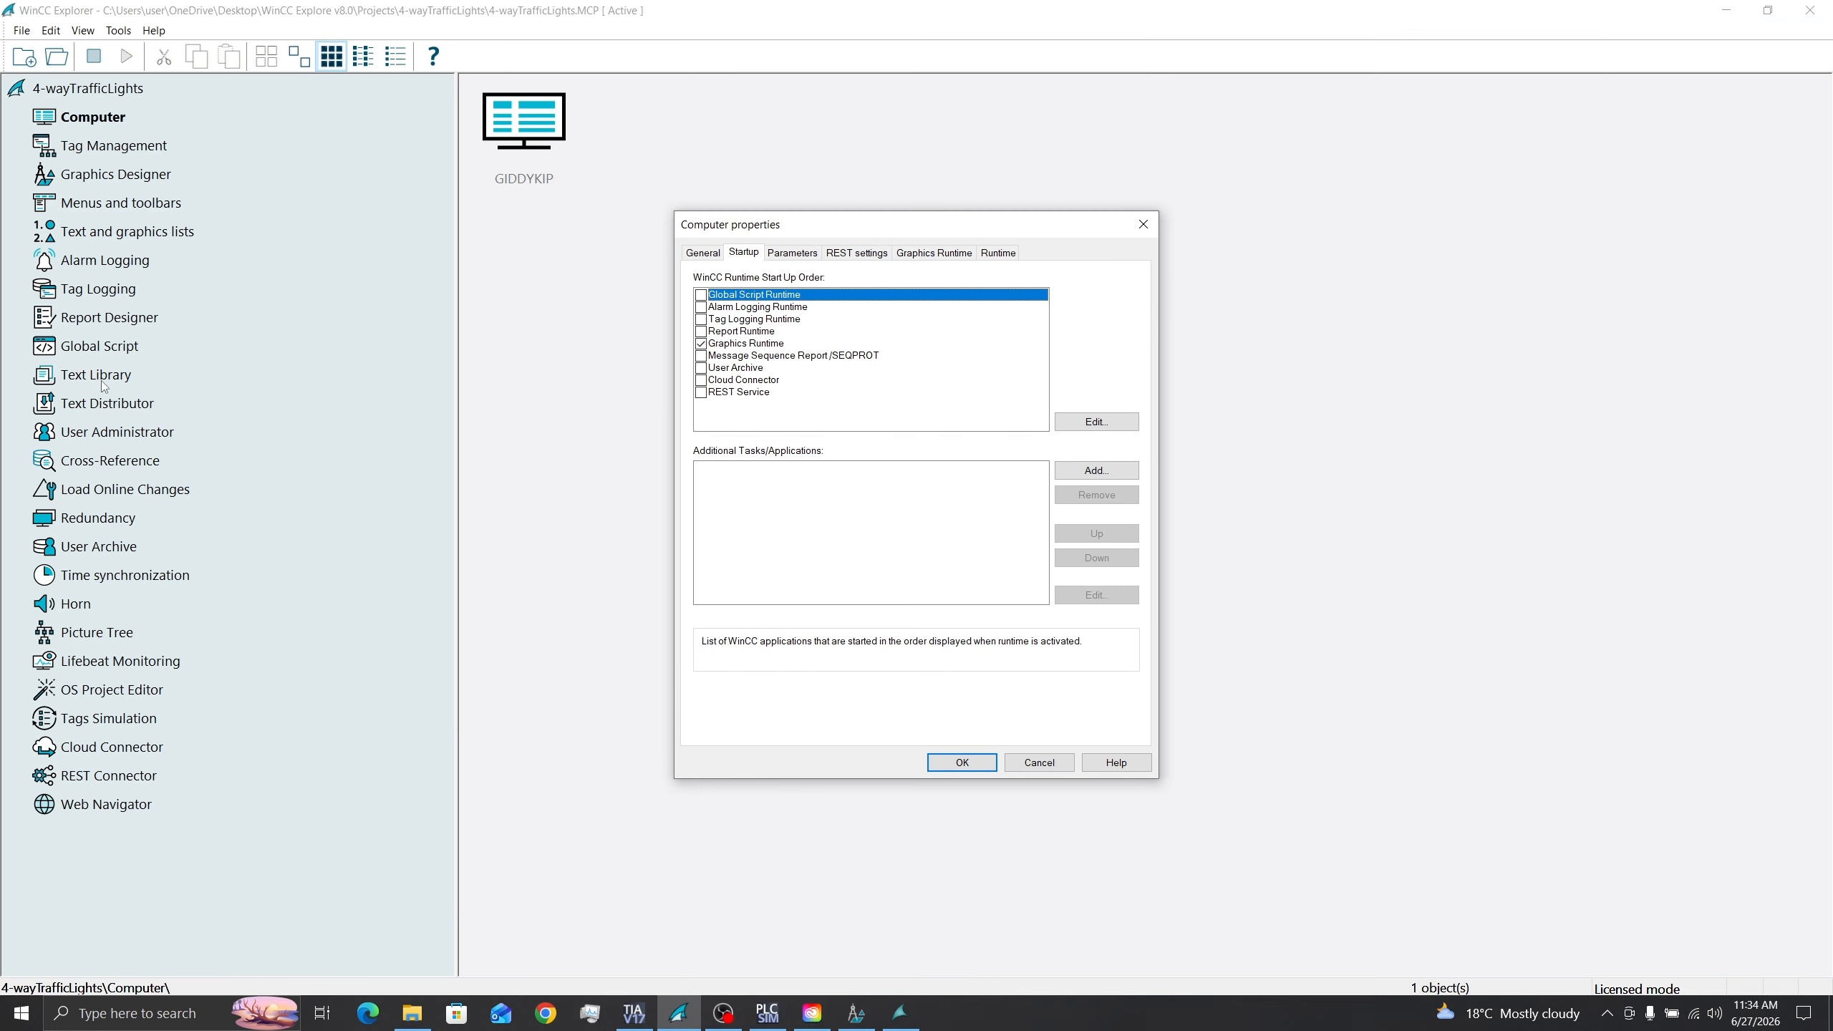